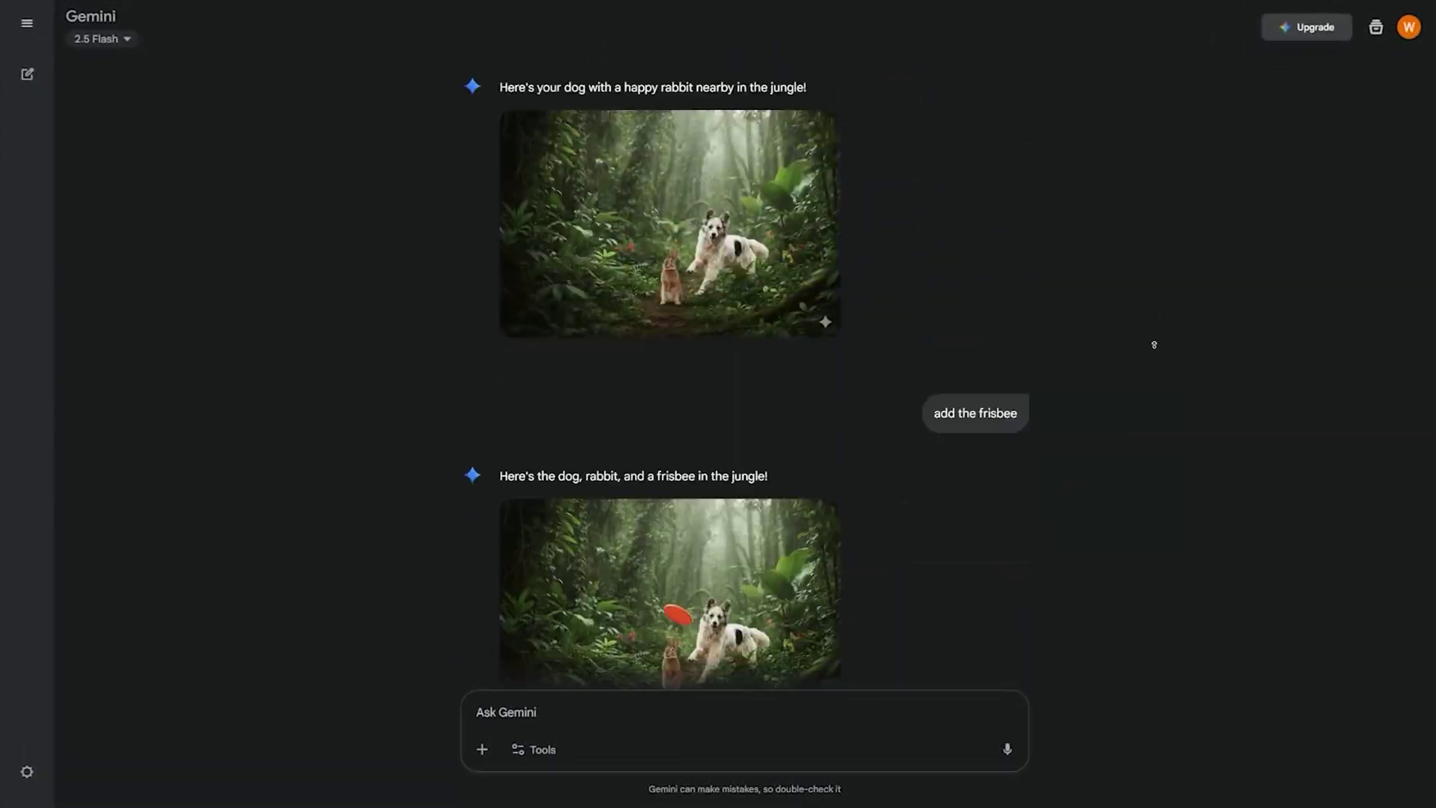
# - Request the 'Change my expression in the image so that I'm laughing' edit, view it, then list models
pyautogui.scroll(15, 1122, 388)
pyautogui.scroll(-6, 1107, 365)
pyautogui.scroll(2, 798, 471)
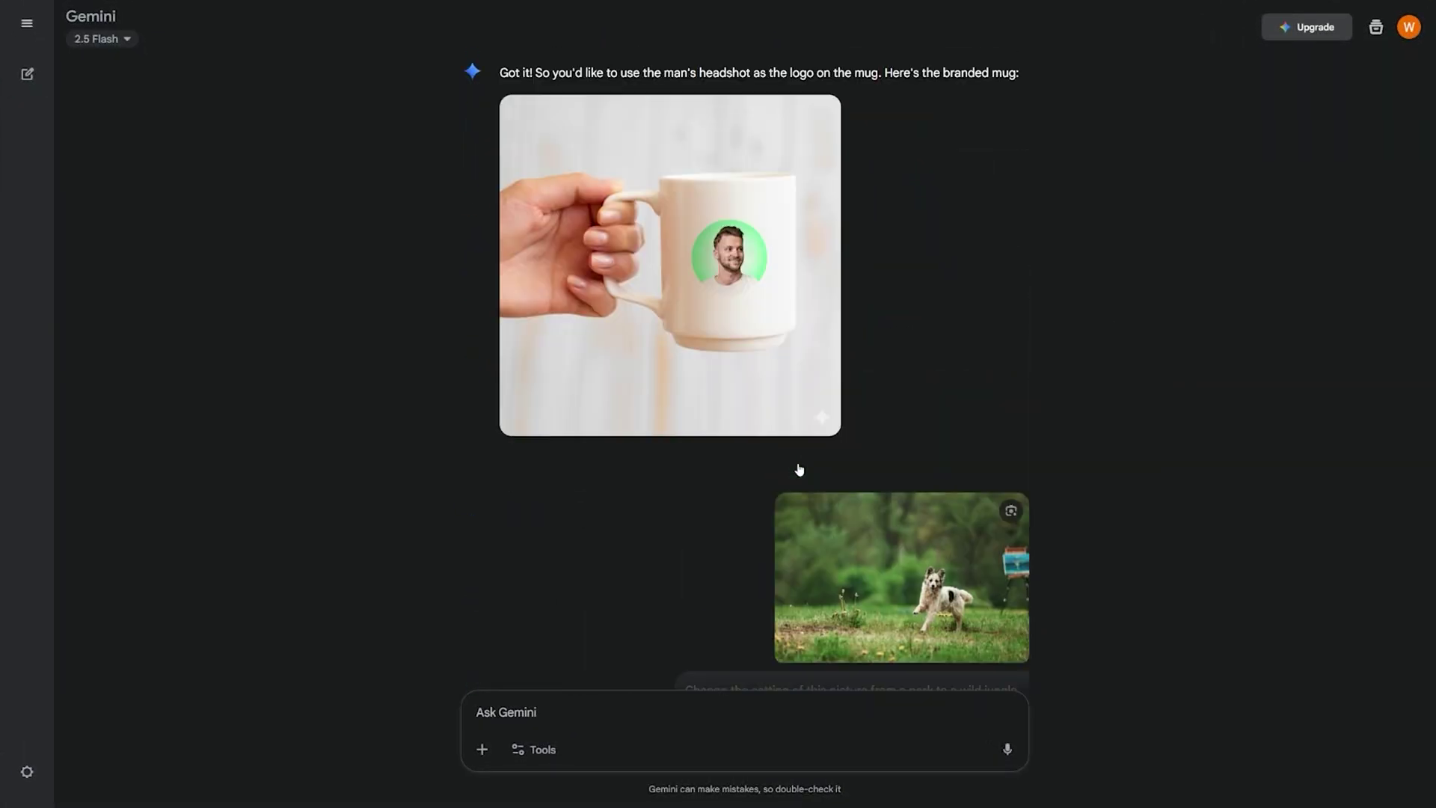
pyautogui.scroll(-6, 1115, 452)
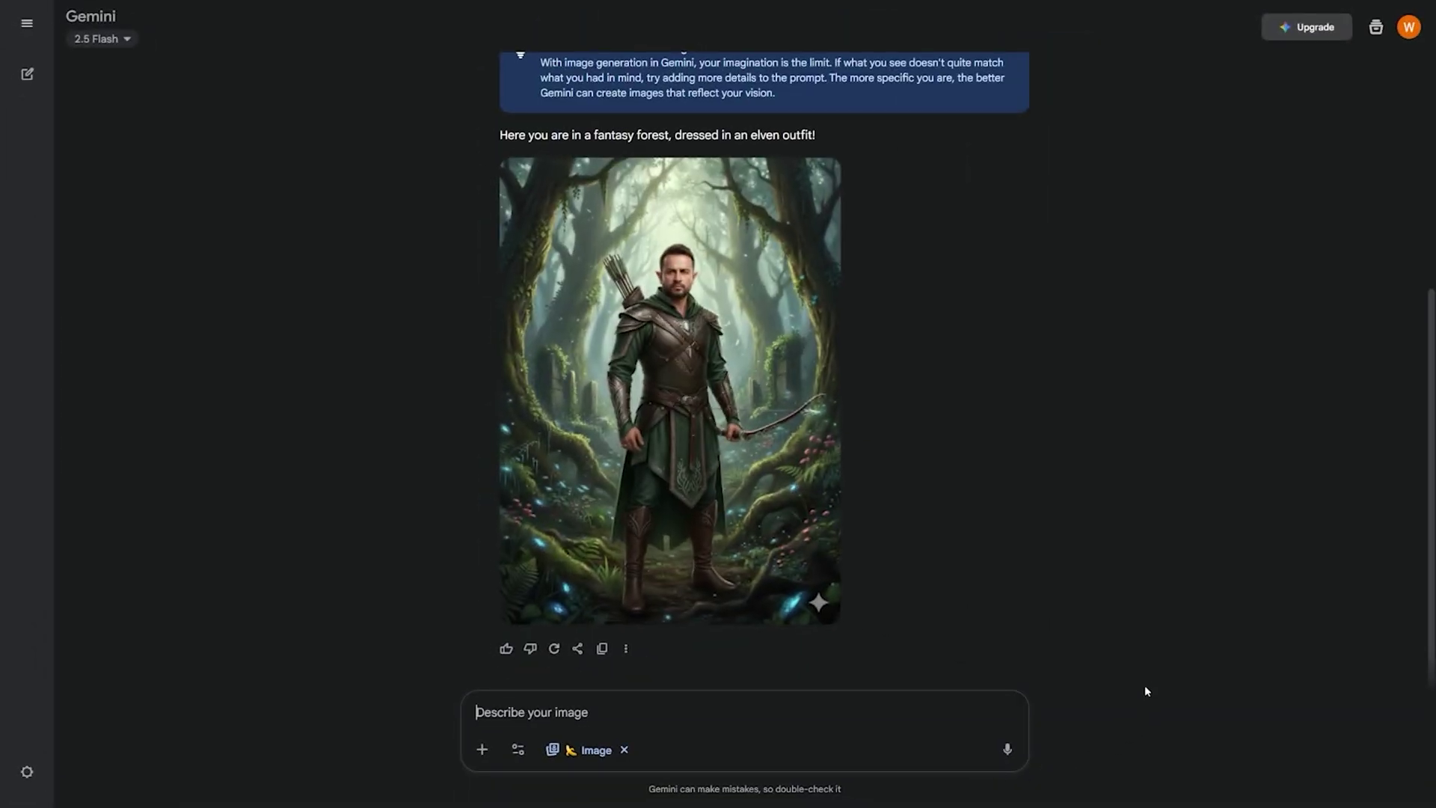
pyautogui.write("Change my expression in the image so that I'm laughing")
pyautogui.click(1007, 748)
pyautogui.click(694, 307)
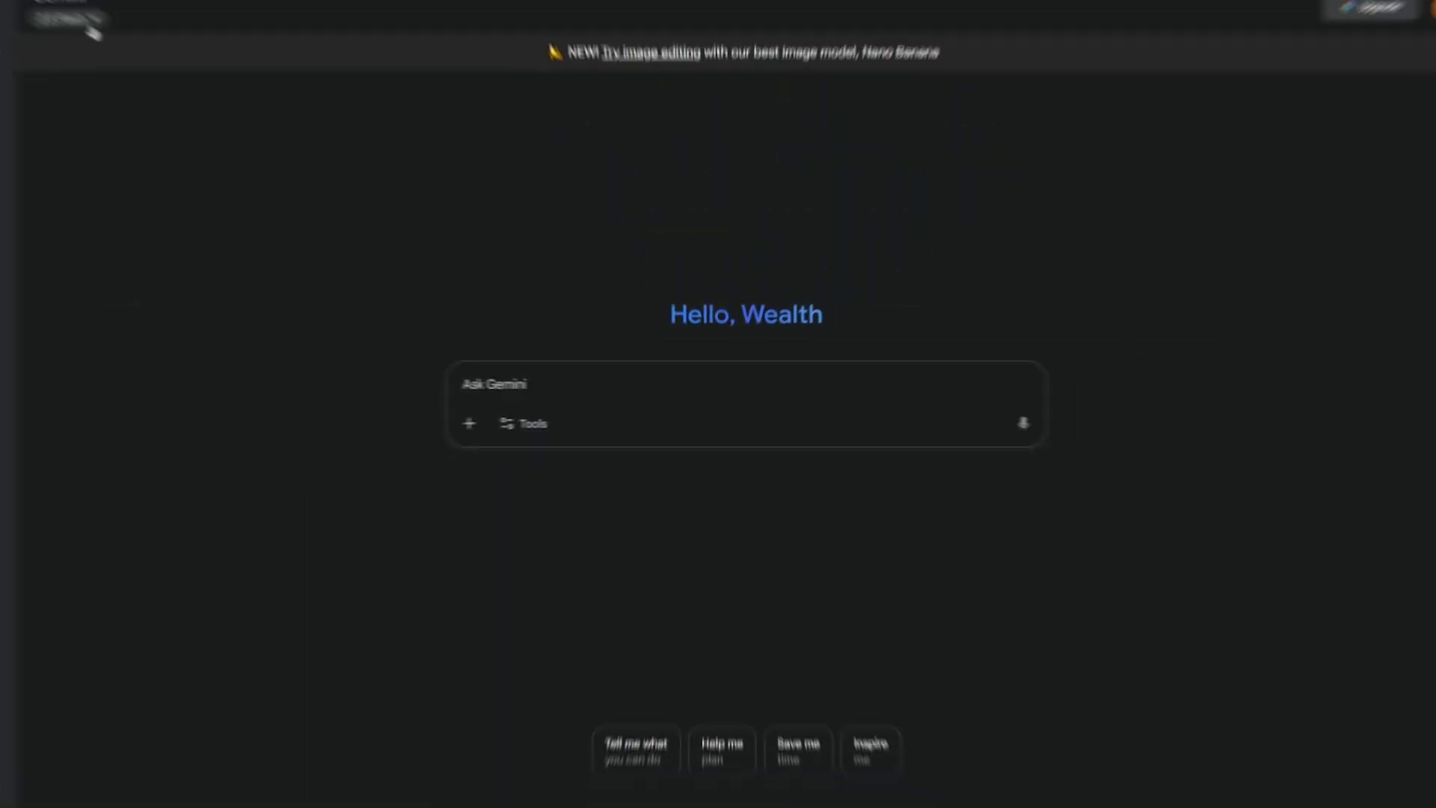
pyautogui.click(114, 41)
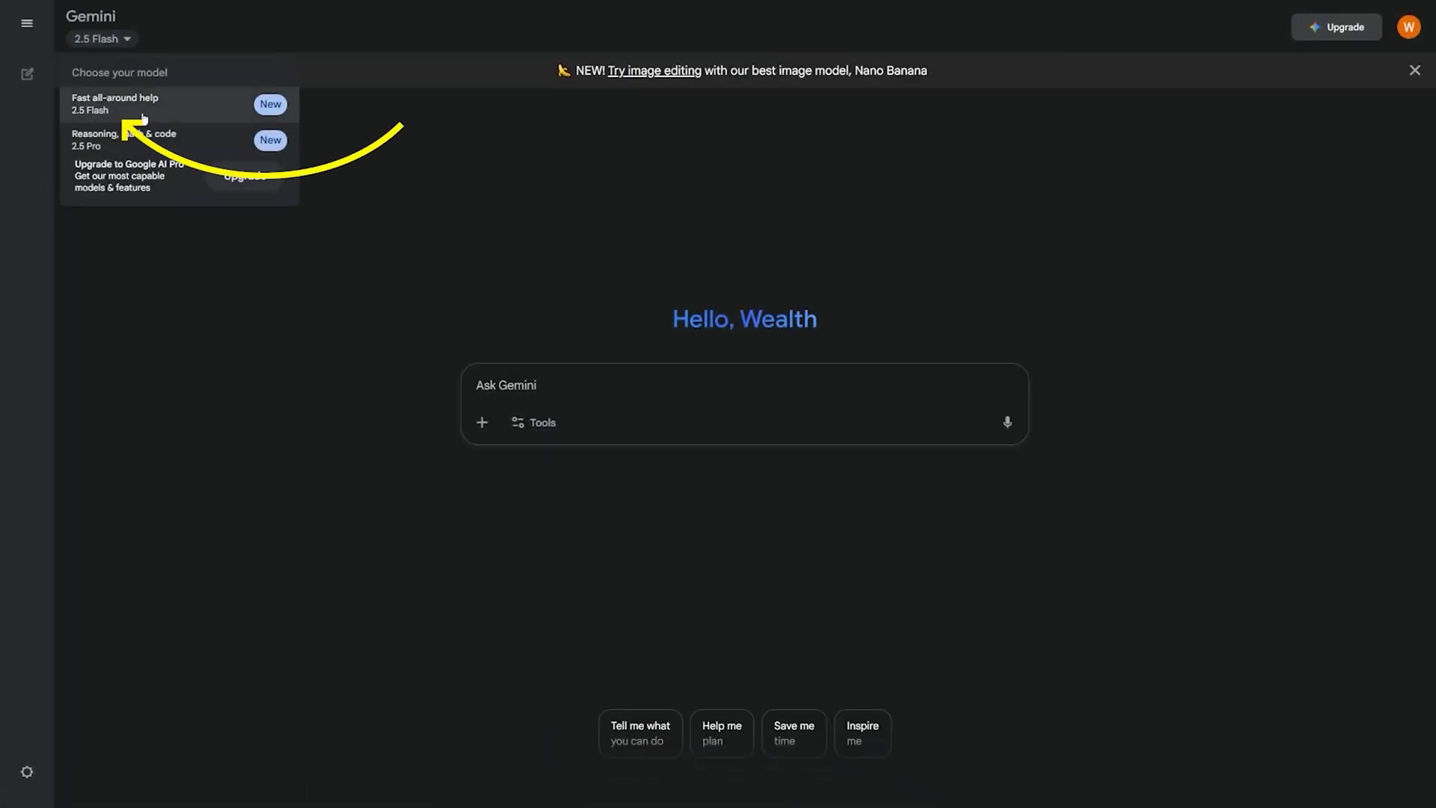
# - Close the model list and put the chat into Create images mode
pyautogui.click(439, 135)
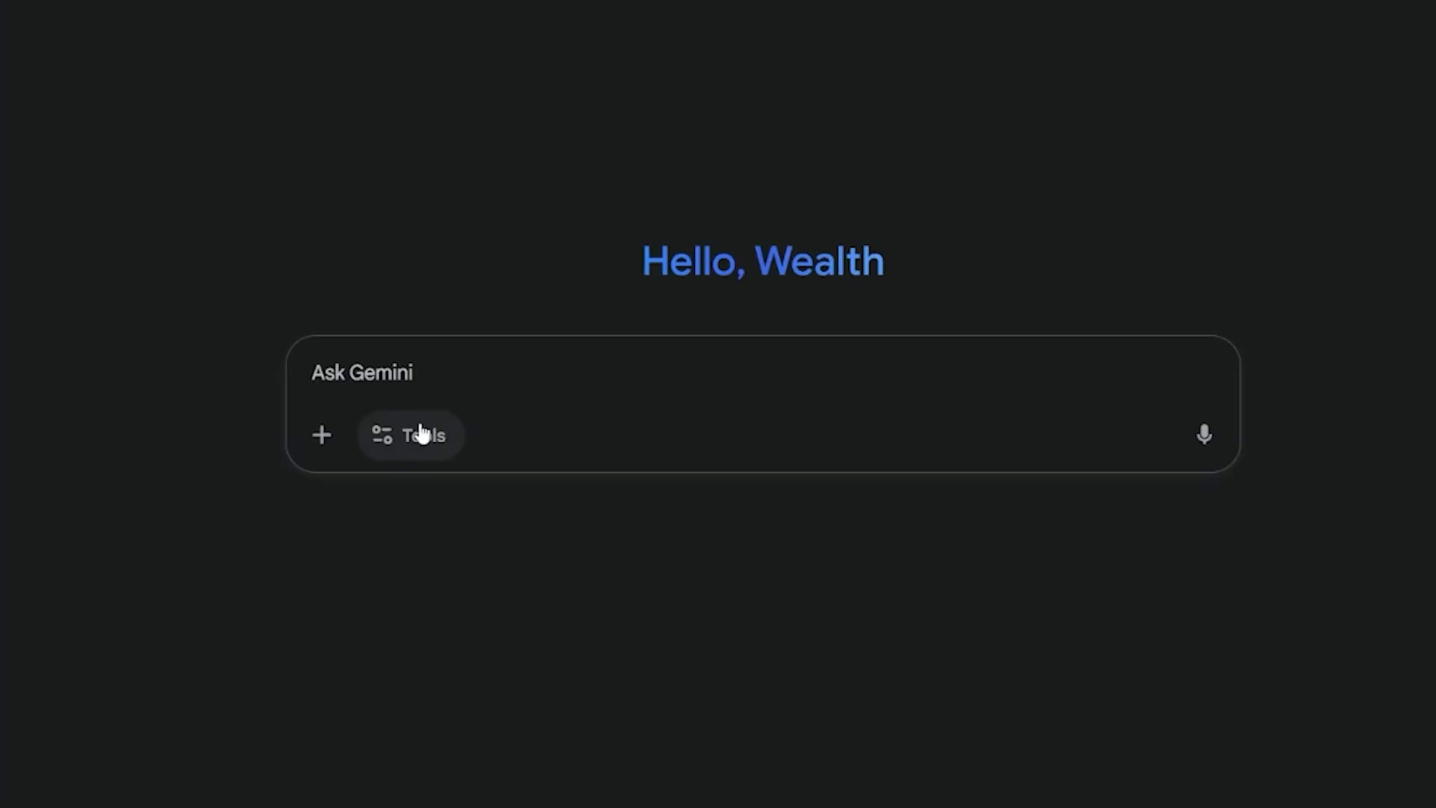
pyautogui.click(422, 433)
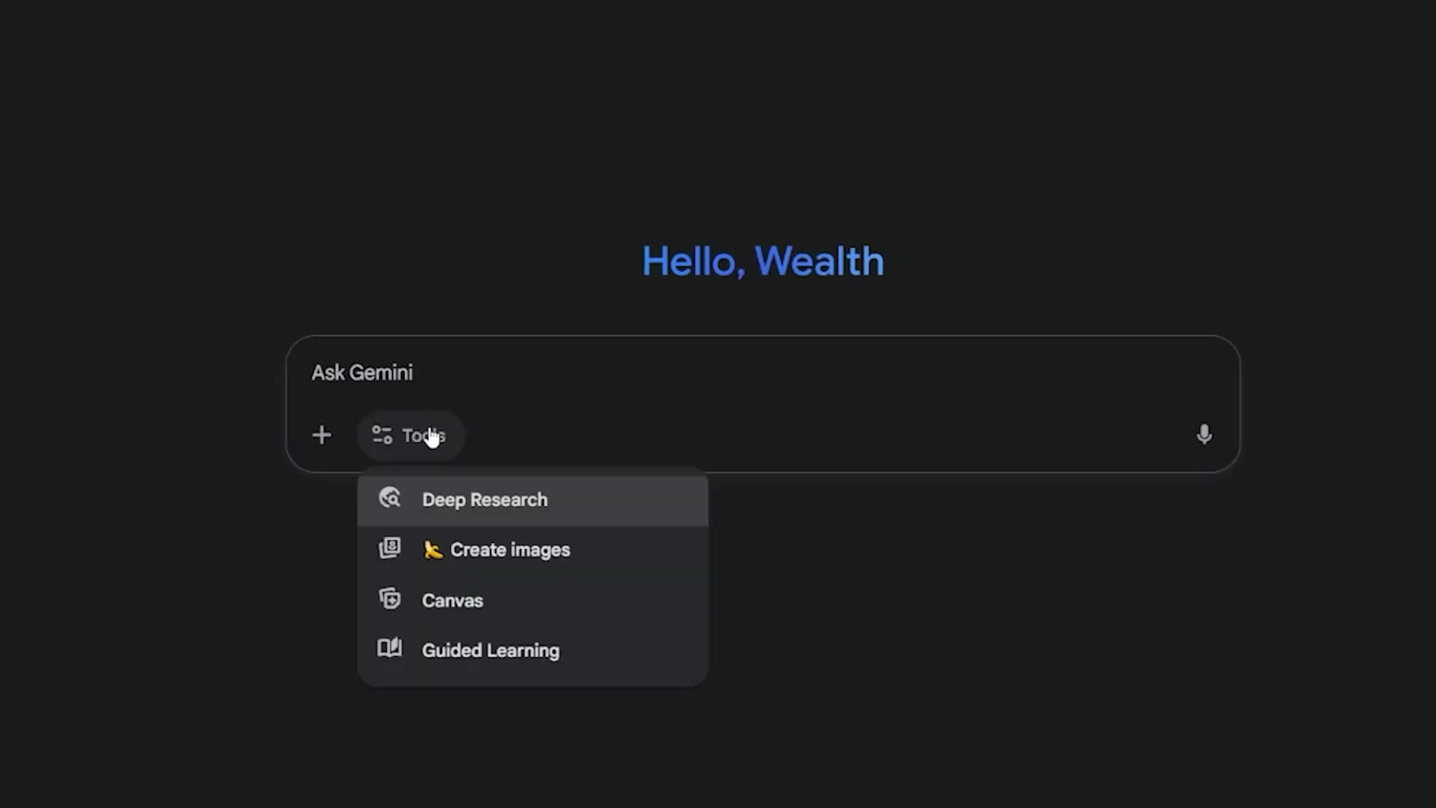
pyautogui.click(553, 569)
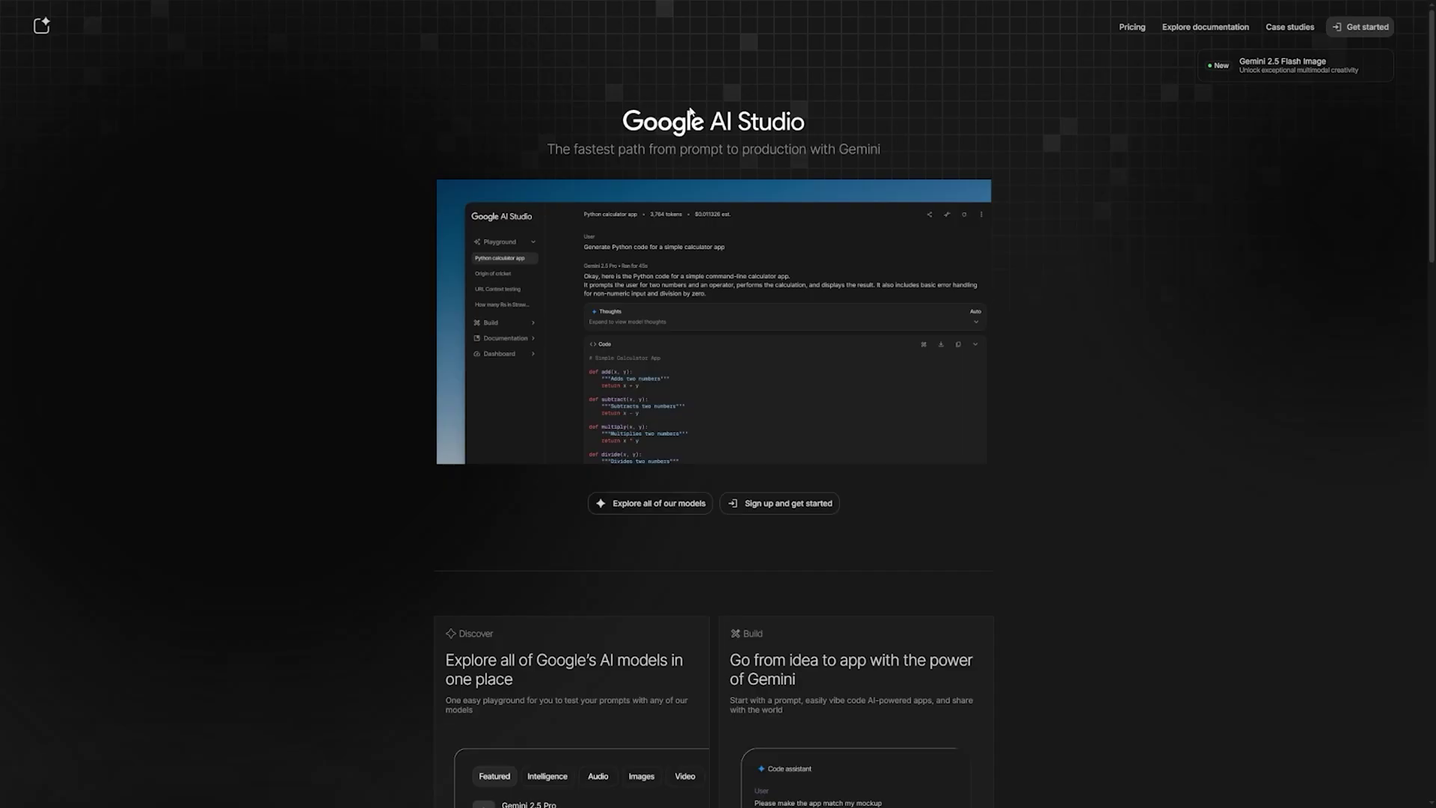
# - Go to the New Gemini 2.5 Flash Image page from the AI Studio landing page
pyautogui.moveTo(630, 132); pyautogui.dragTo(885, 142)
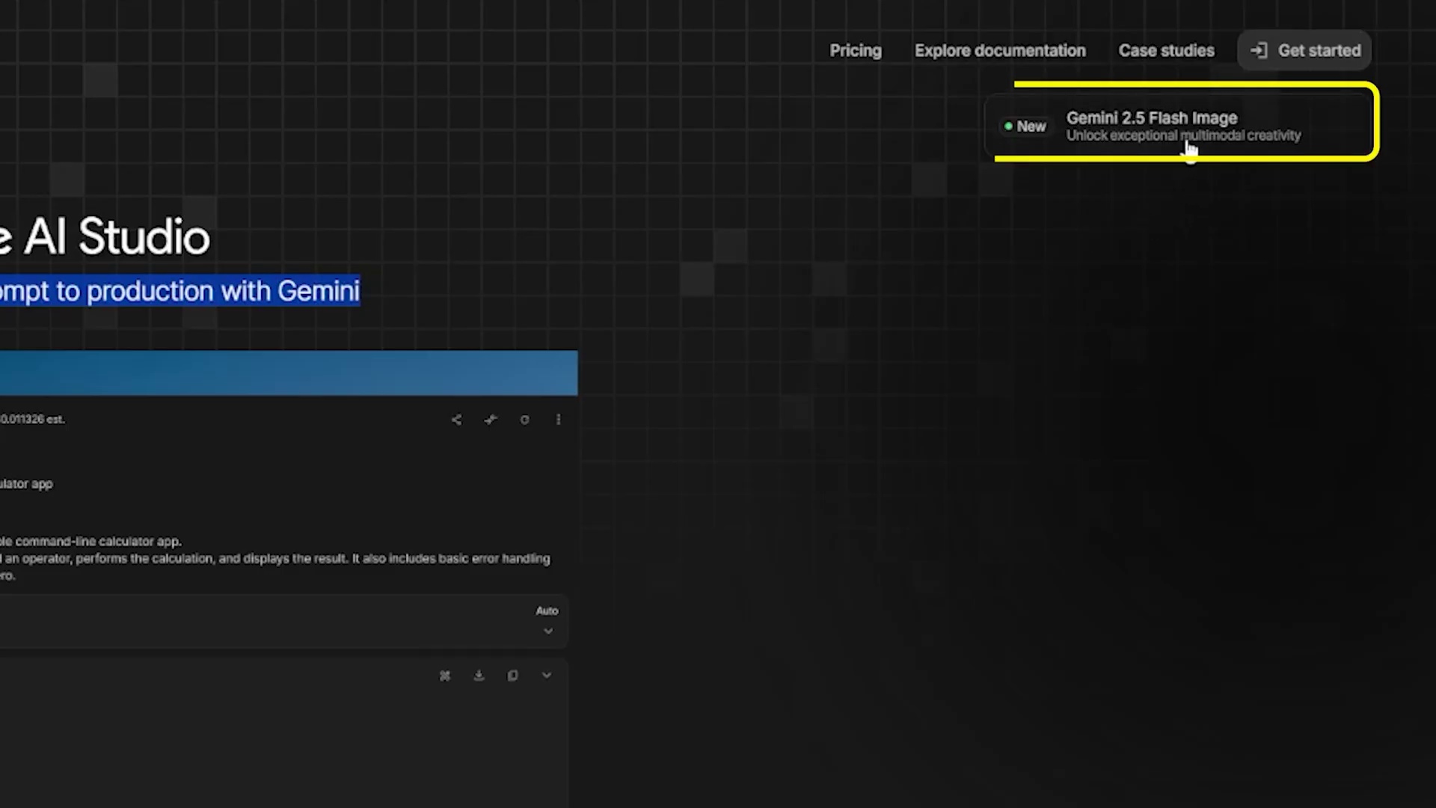
pyautogui.click(1071, 139)
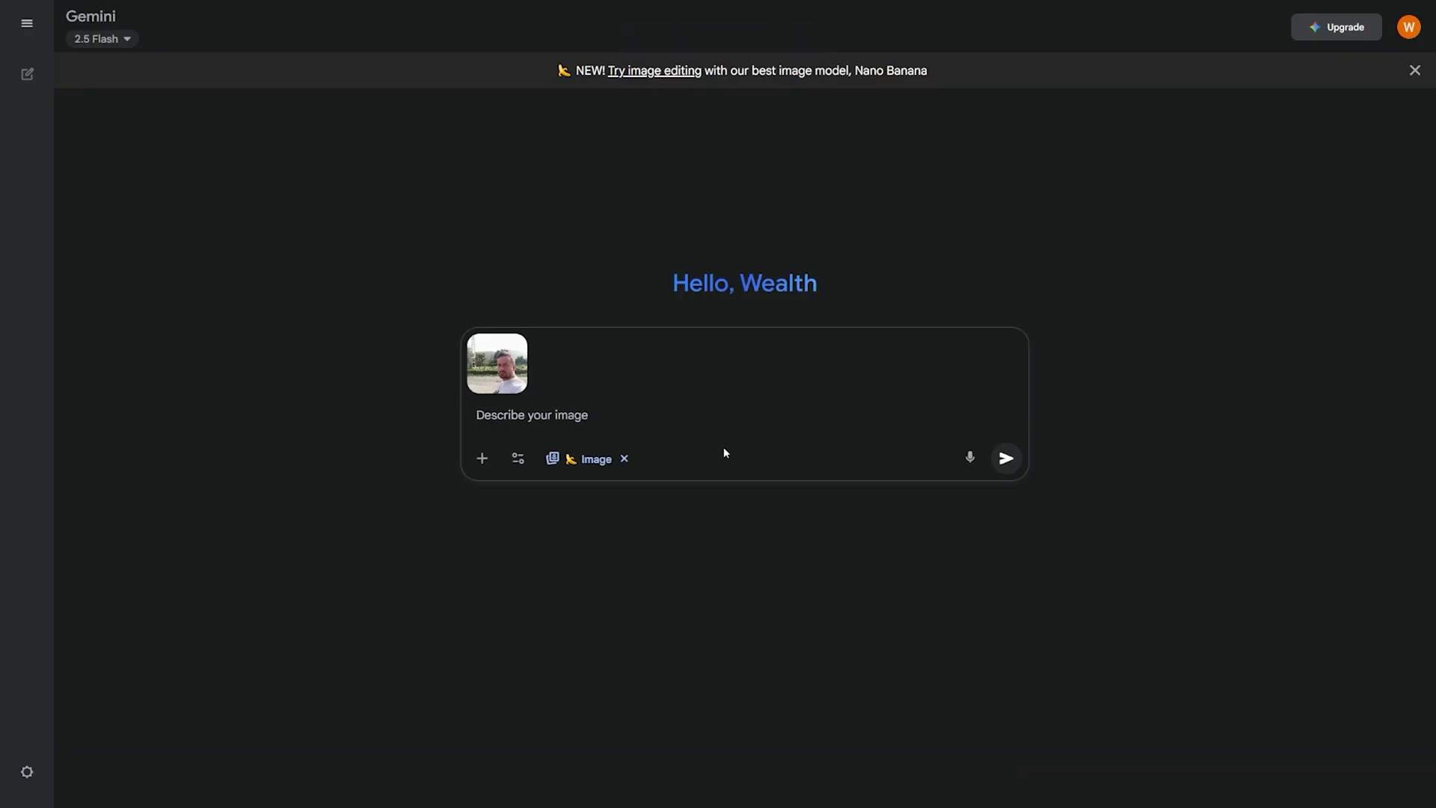
# - Send the selfie with 'place me in a fantasy forest wearing an elflike outfit.' and review the result
pyautogui.write('place me in a fantasy forest wearing an elflike outfit.')
pyautogui.click(1007, 459)
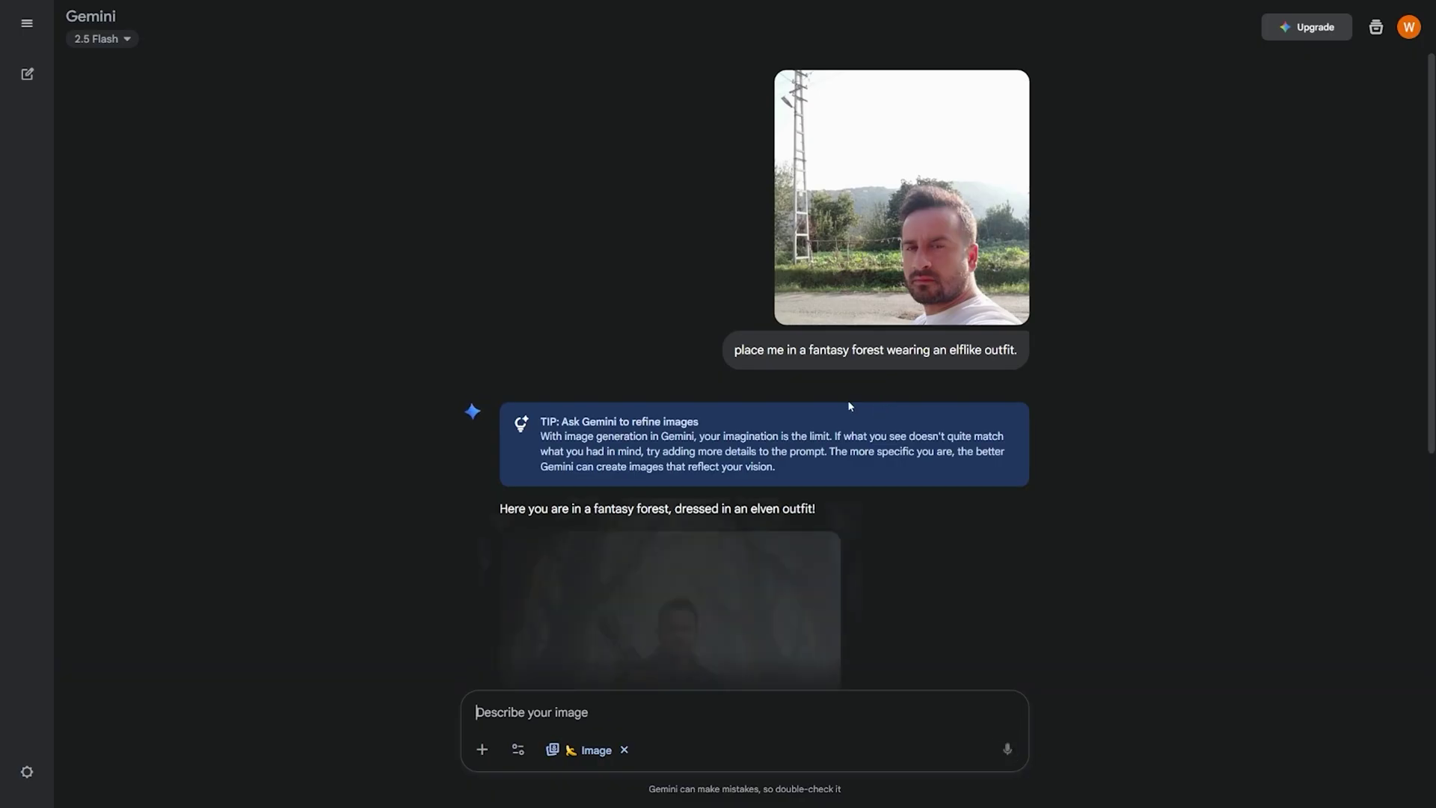
pyautogui.scroll(-4, 728, 398)
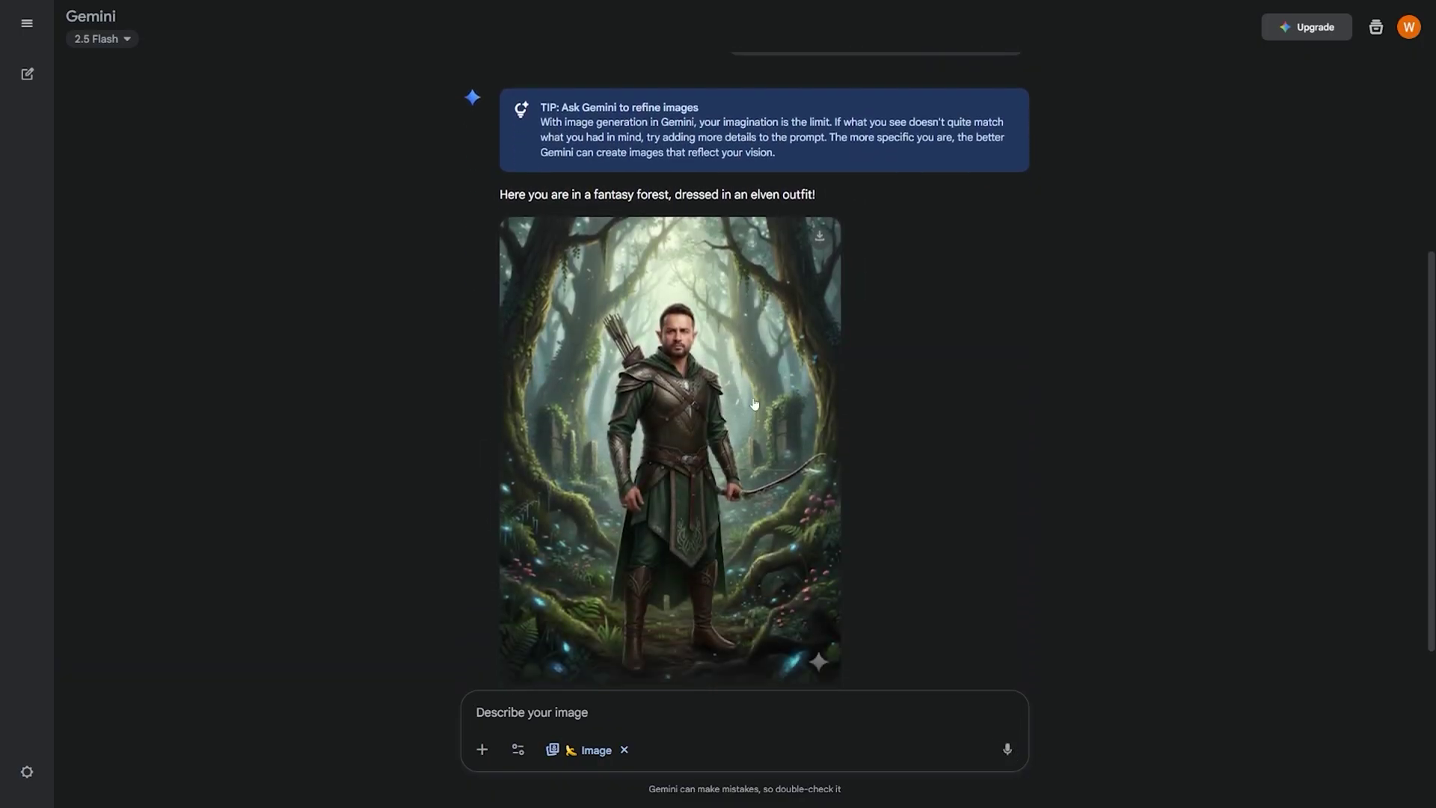
pyautogui.scroll(-1, 814, 430)
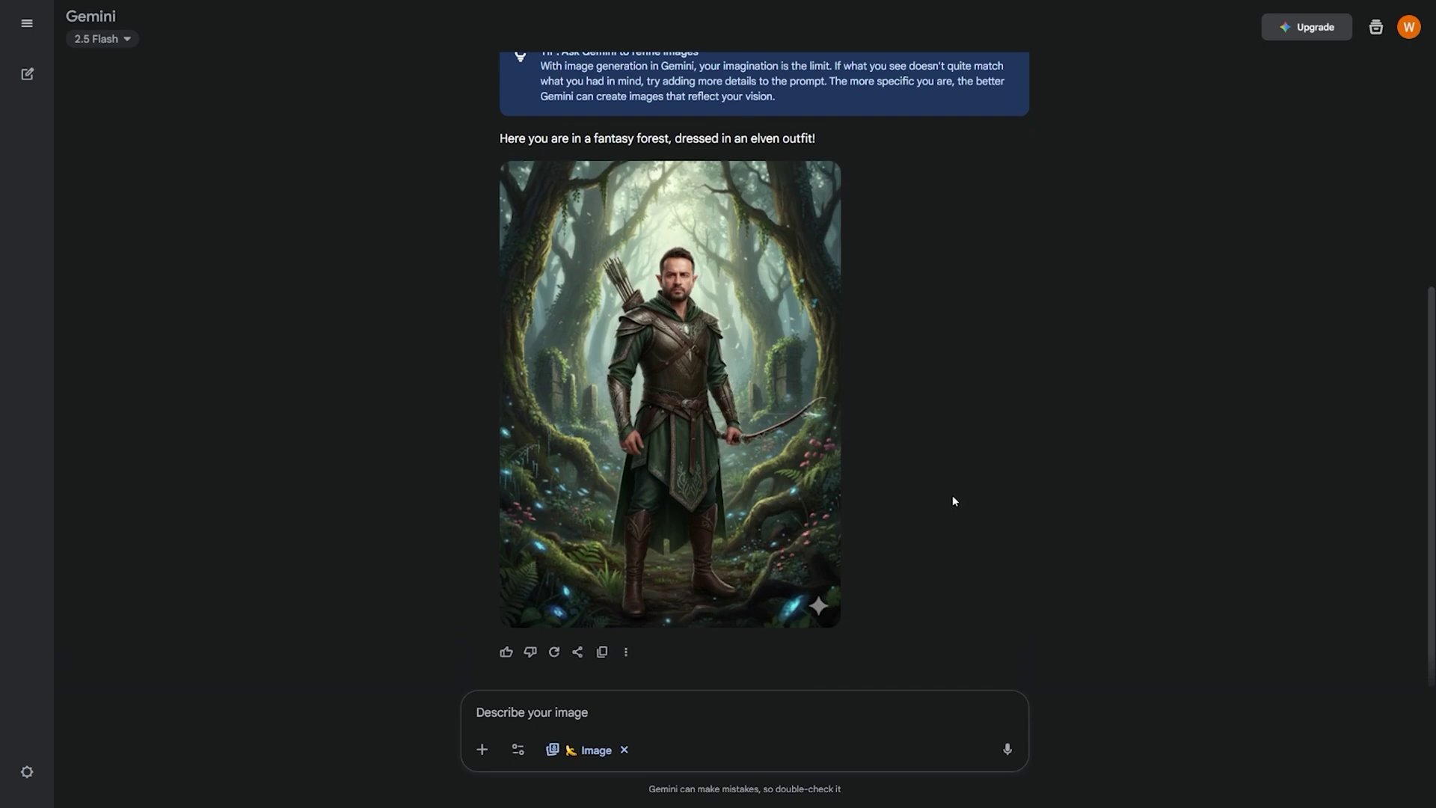
pyautogui.scroll(5, 930, 487)
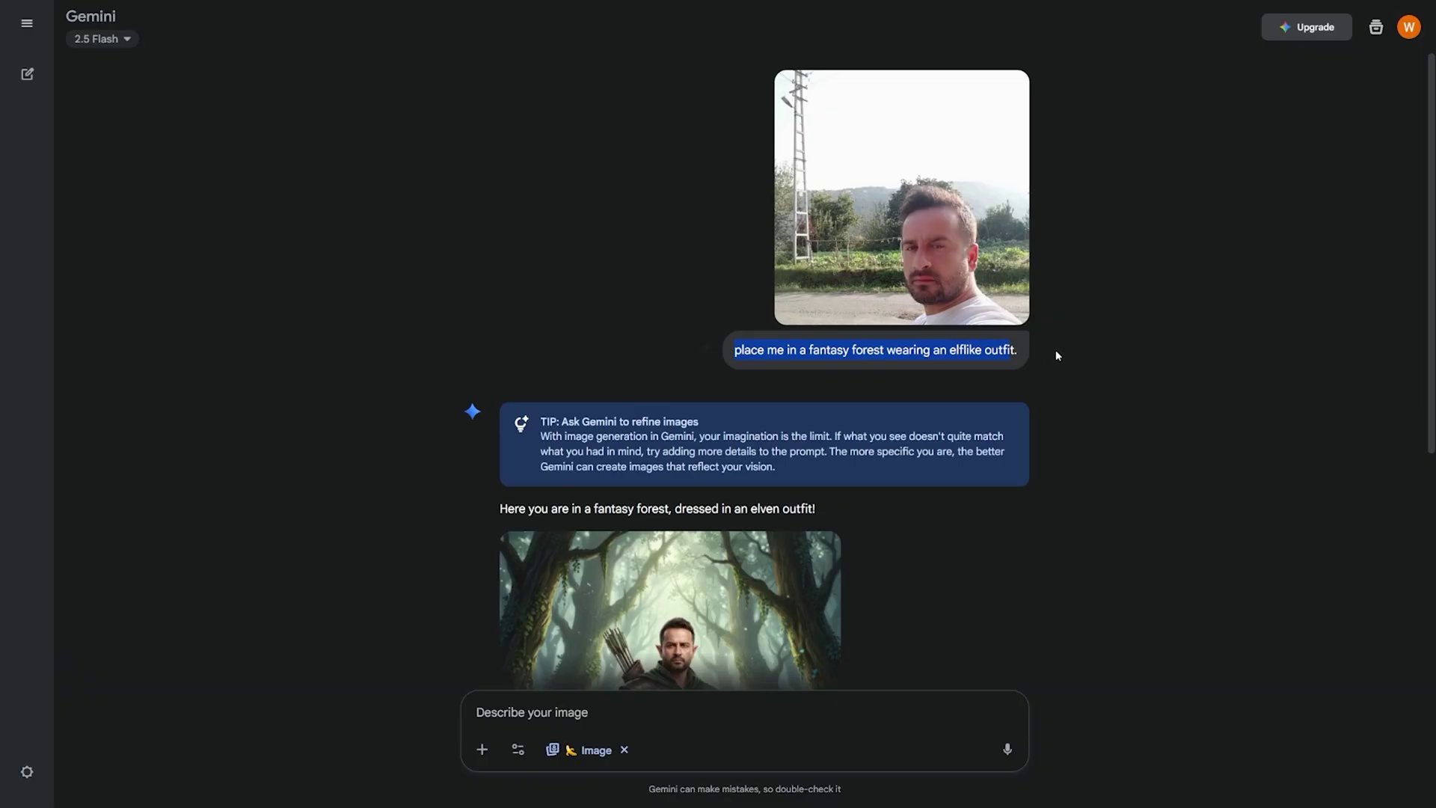
pyautogui.scroll(-5, 1057, 374)
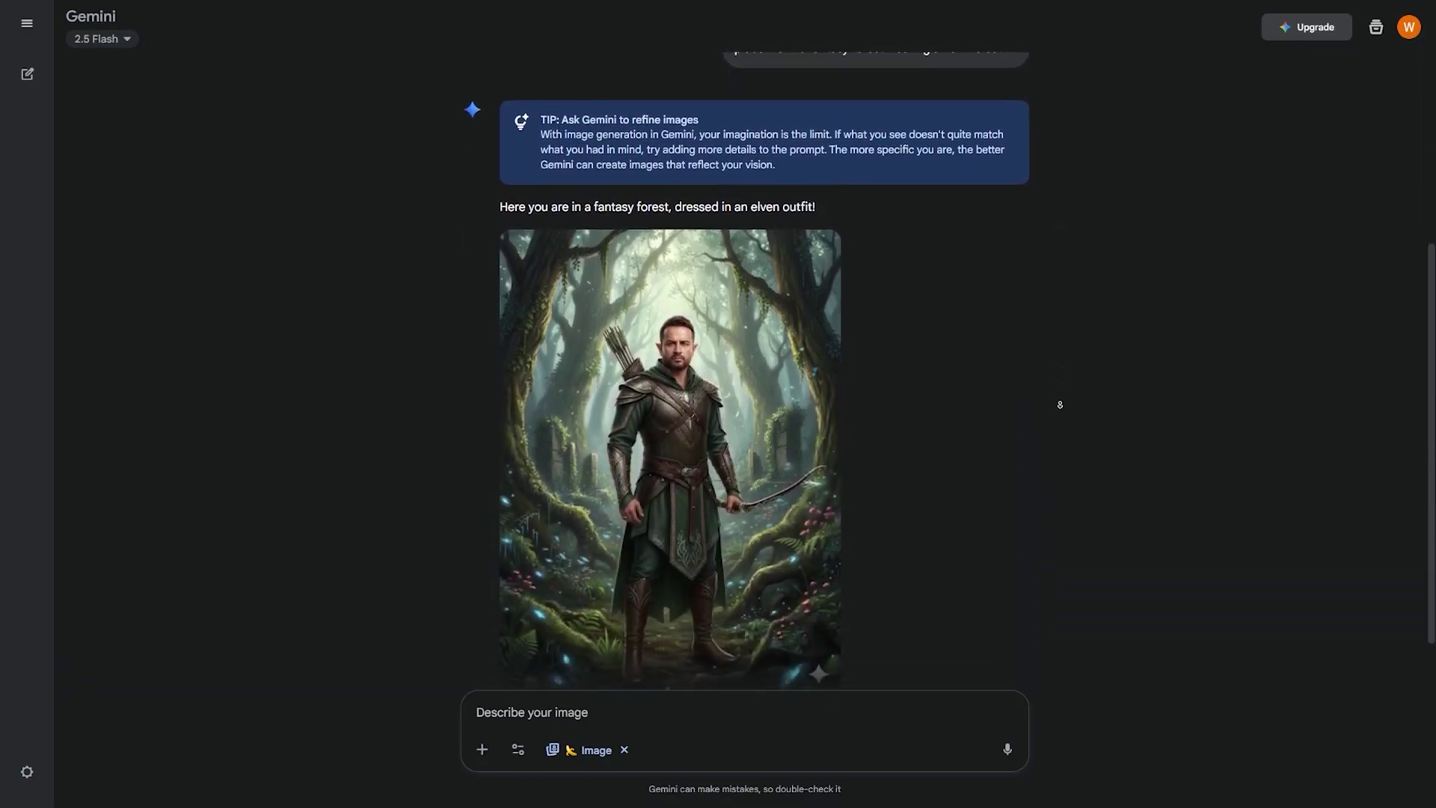
pyautogui.scroll(-1, 1059, 404)
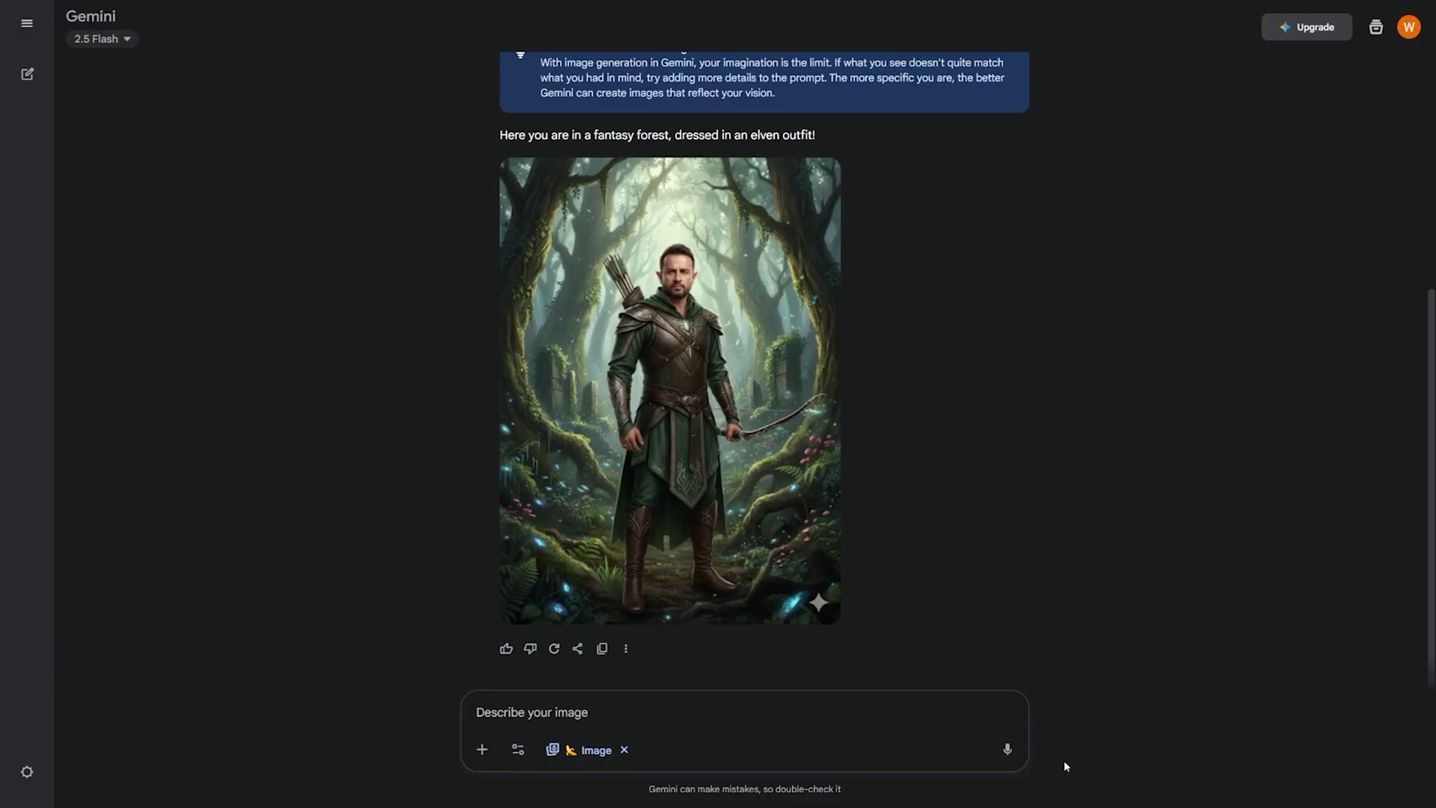
# - Make the elf archer laugh with 'Change my expression in the image so that I'm laughing' and view it
pyautogui.write("Change my expression in the image so that I'm laughing")
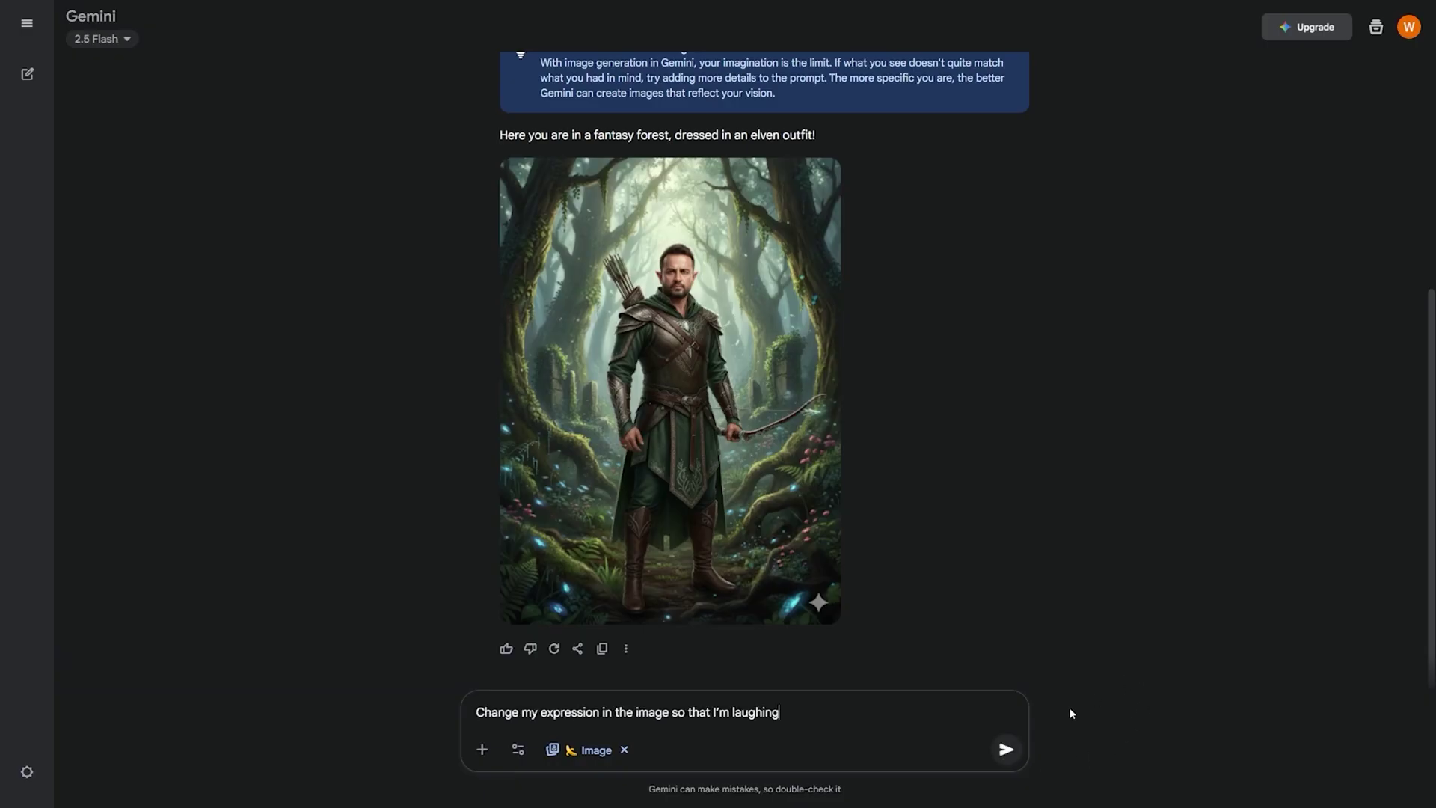
pyautogui.click(1006, 749)
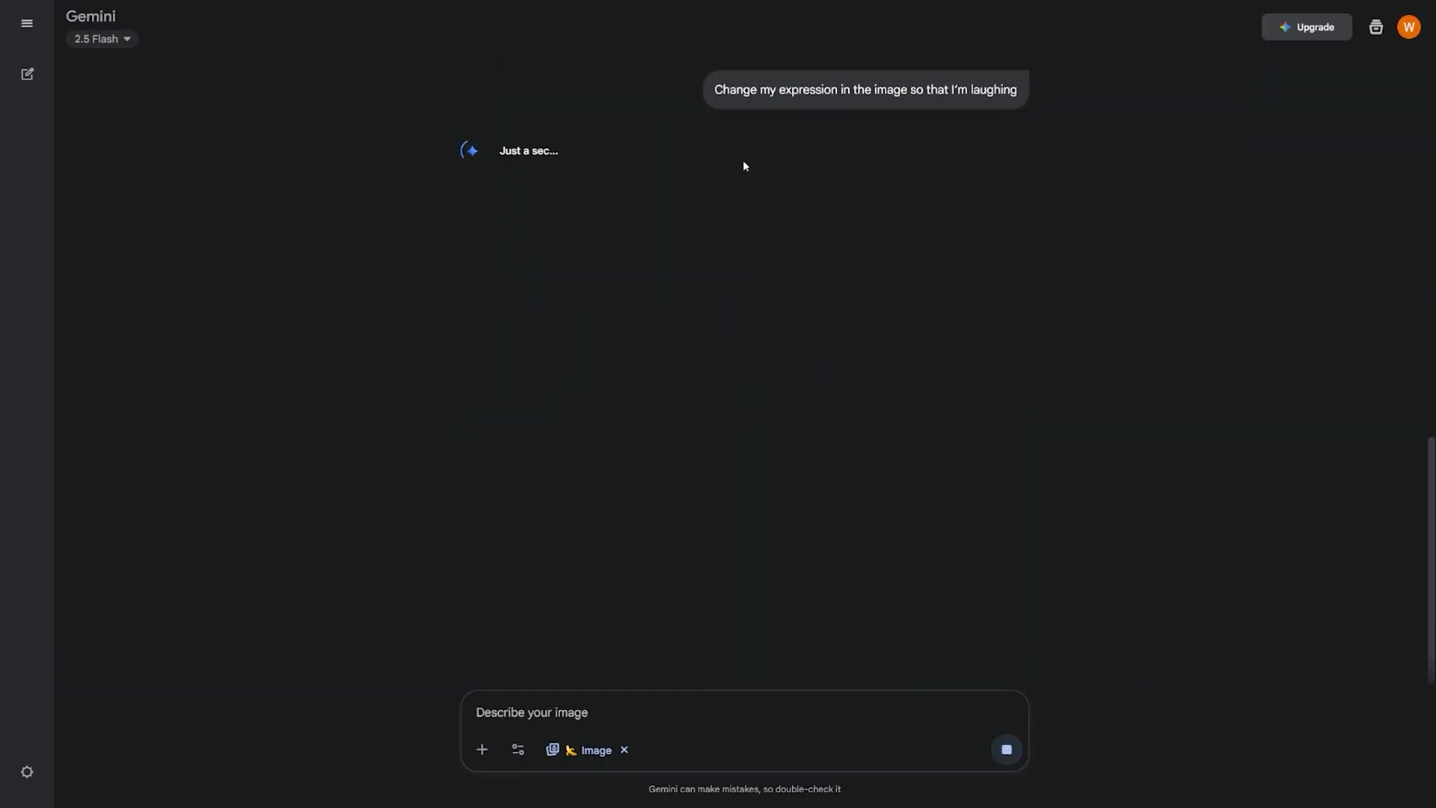
pyautogui.click(694, 300)
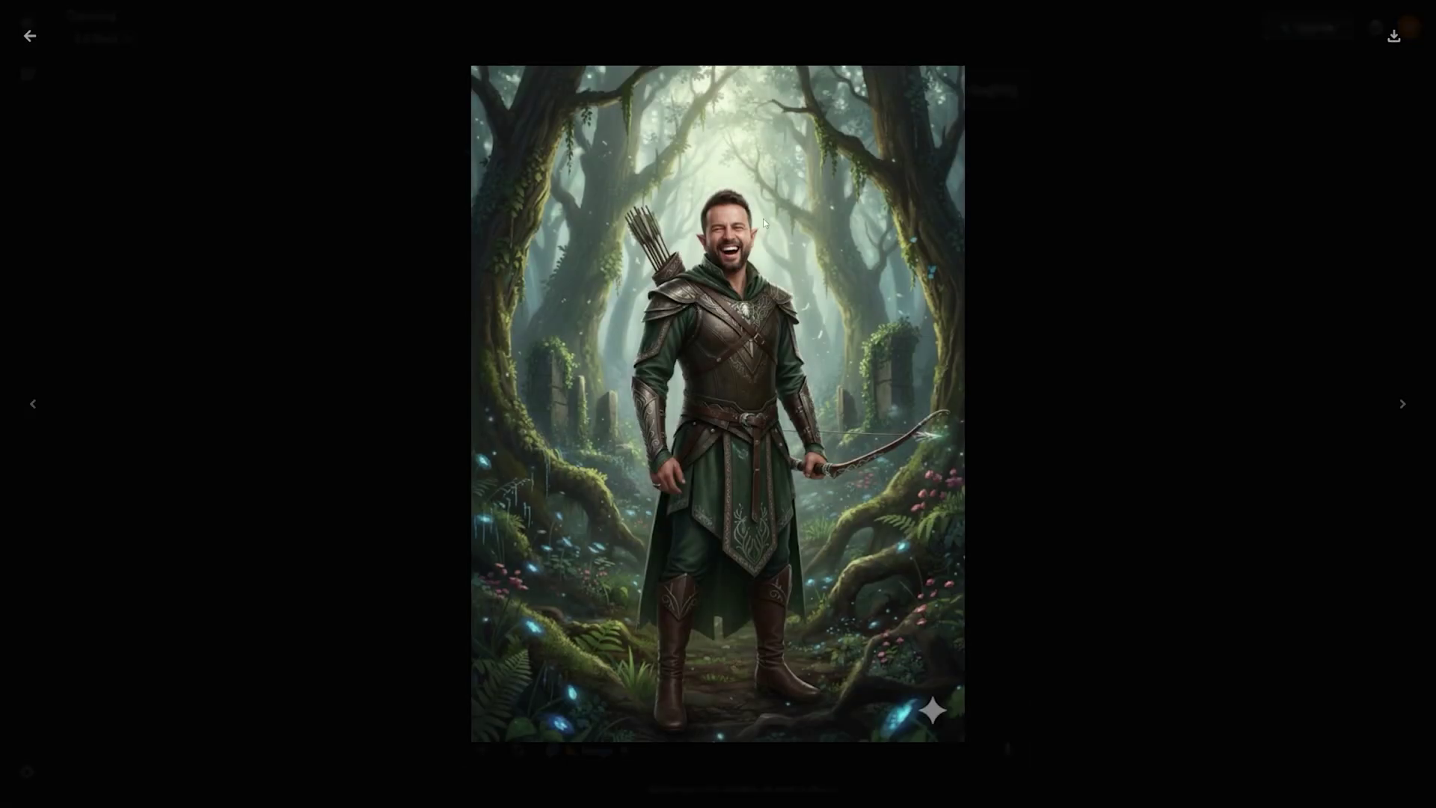
pyautogui.click(30, 36)
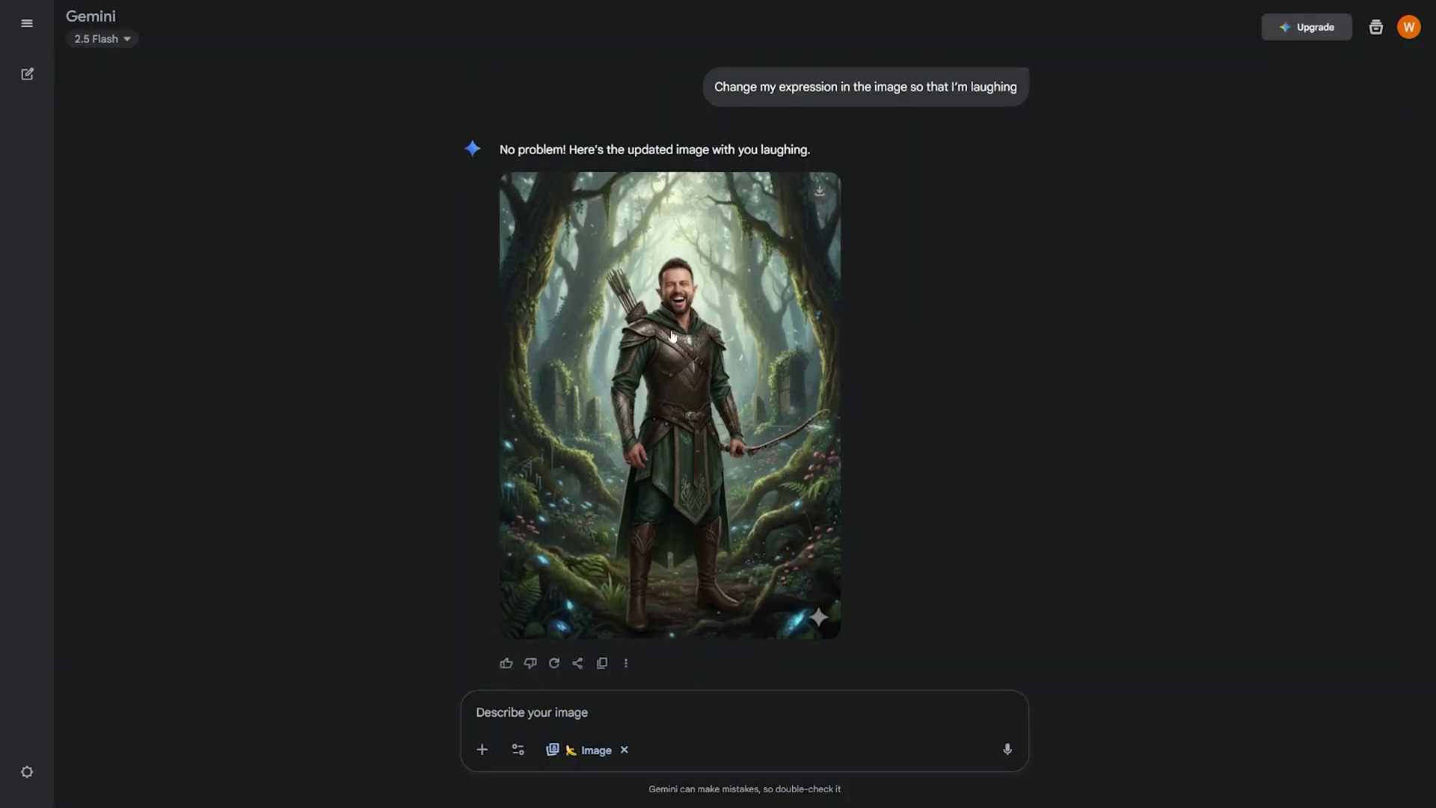
pyautogui.scroll(-1, 689, 341)
pyautogui.middleClick(986, 397)
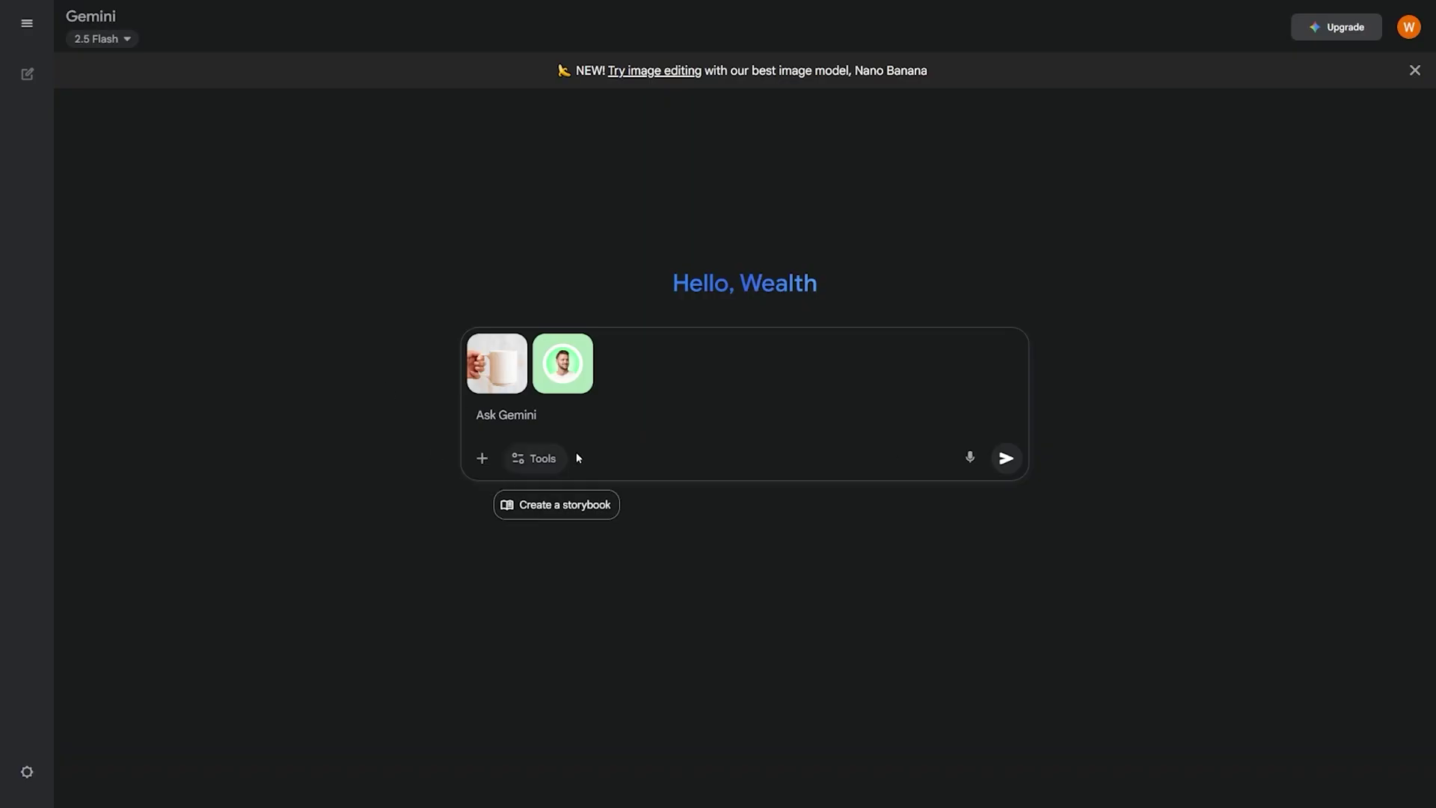
# - Send the mug-branding prompt placing the headshot logo on the mug, and view the result enlarged
pyautogui.moveTo(554, 396)
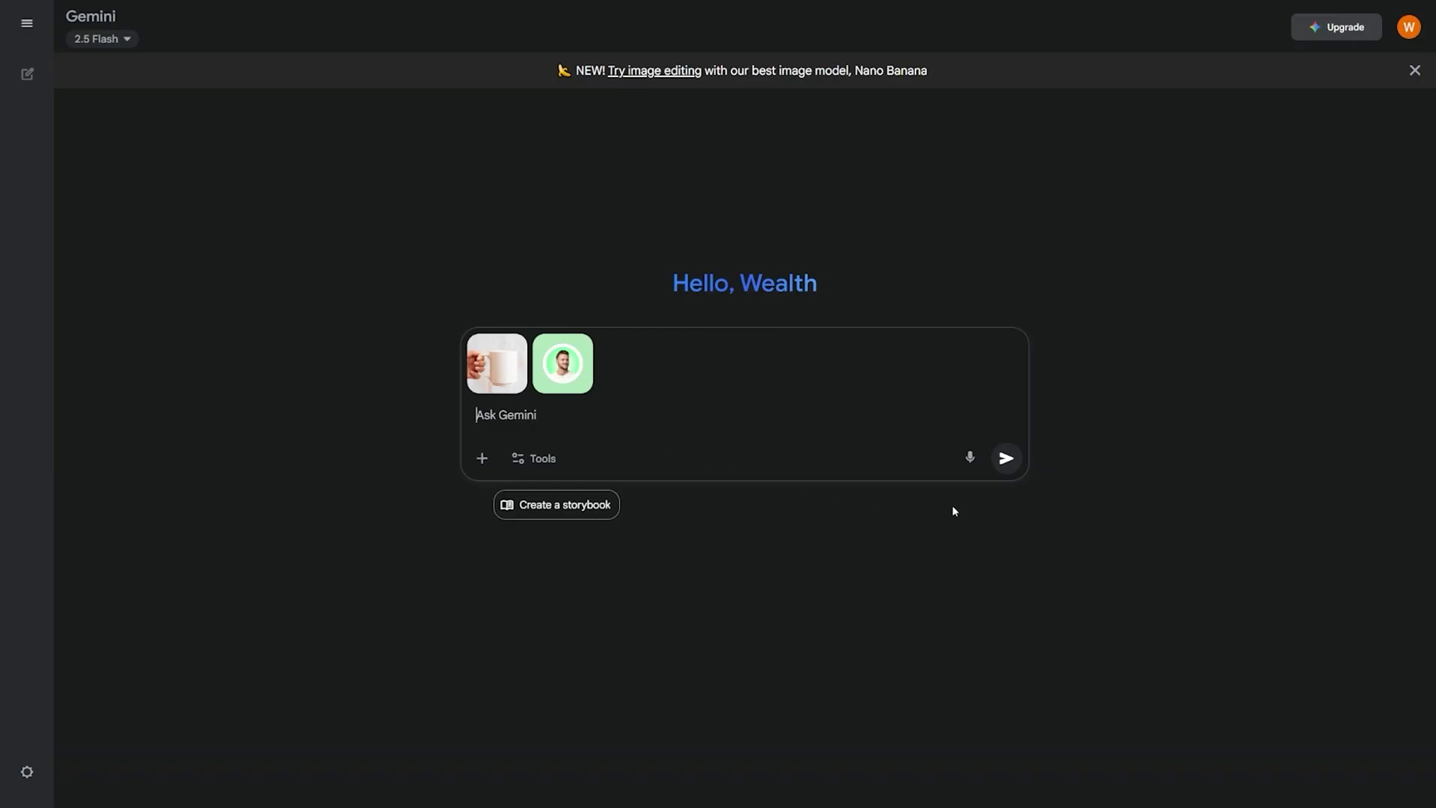
pyautogui.write('Keep the image of the mug the same, but add my logo to the center of the mug so that it looks branded.')
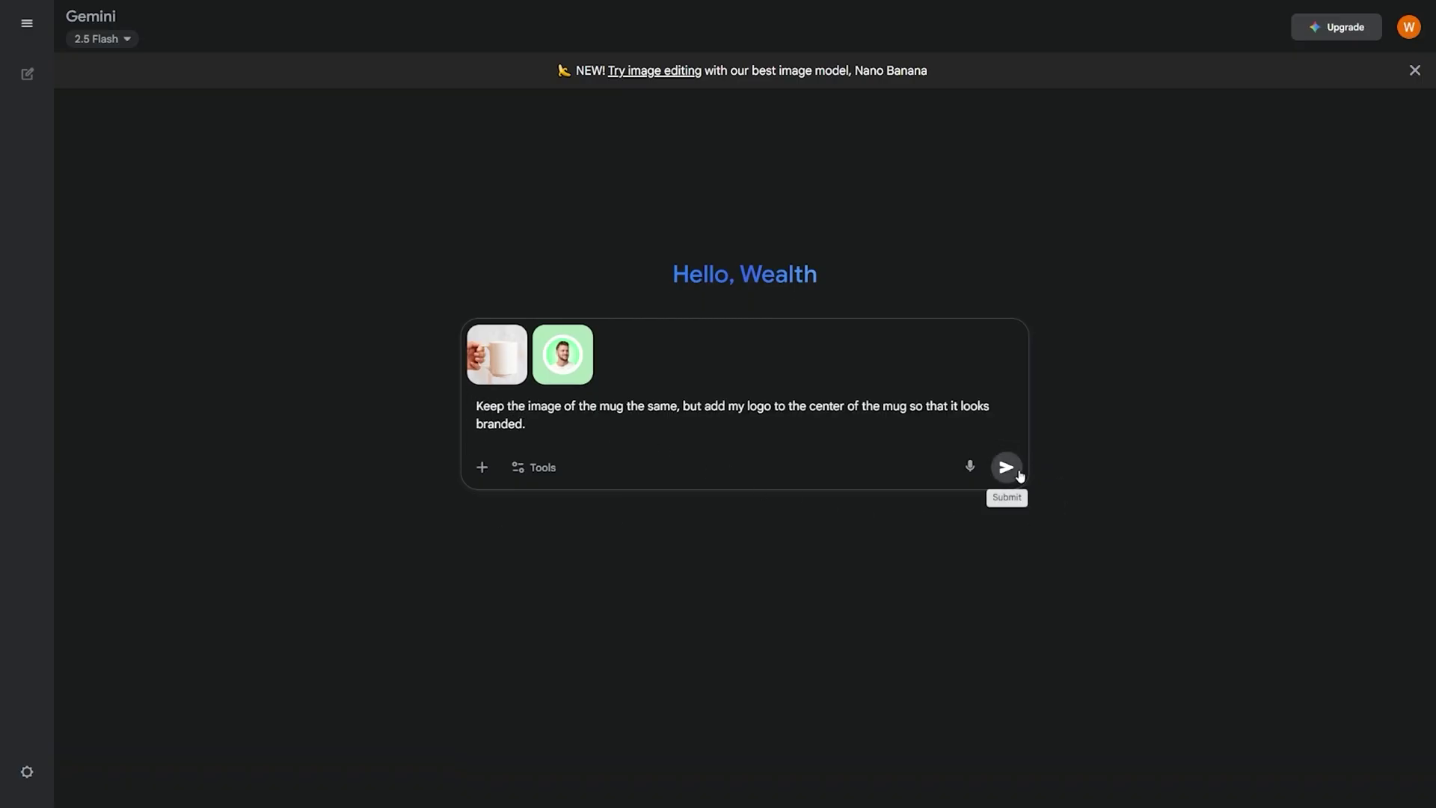
pyautogui.click(1016, 465)
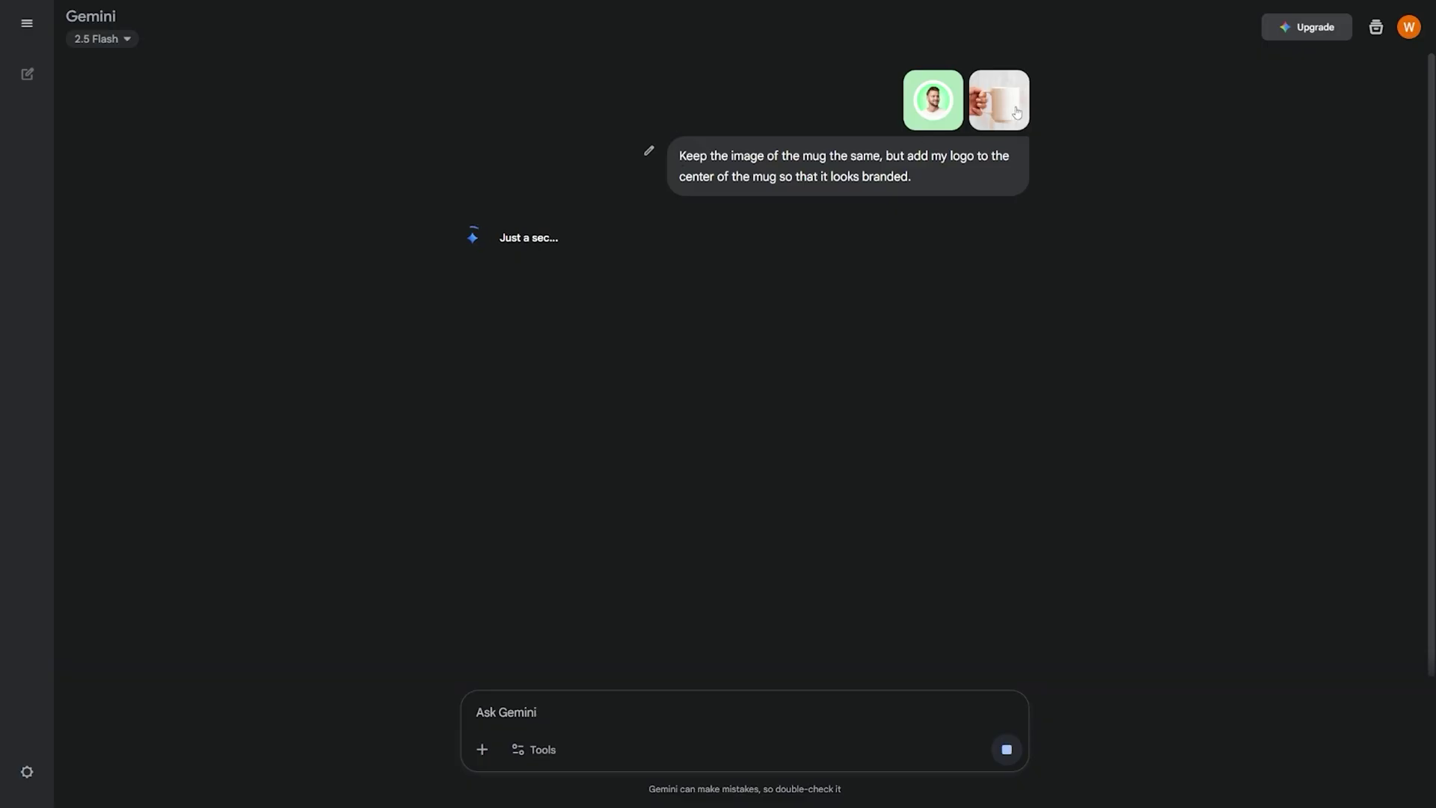
pyautogui.click(702, 389)
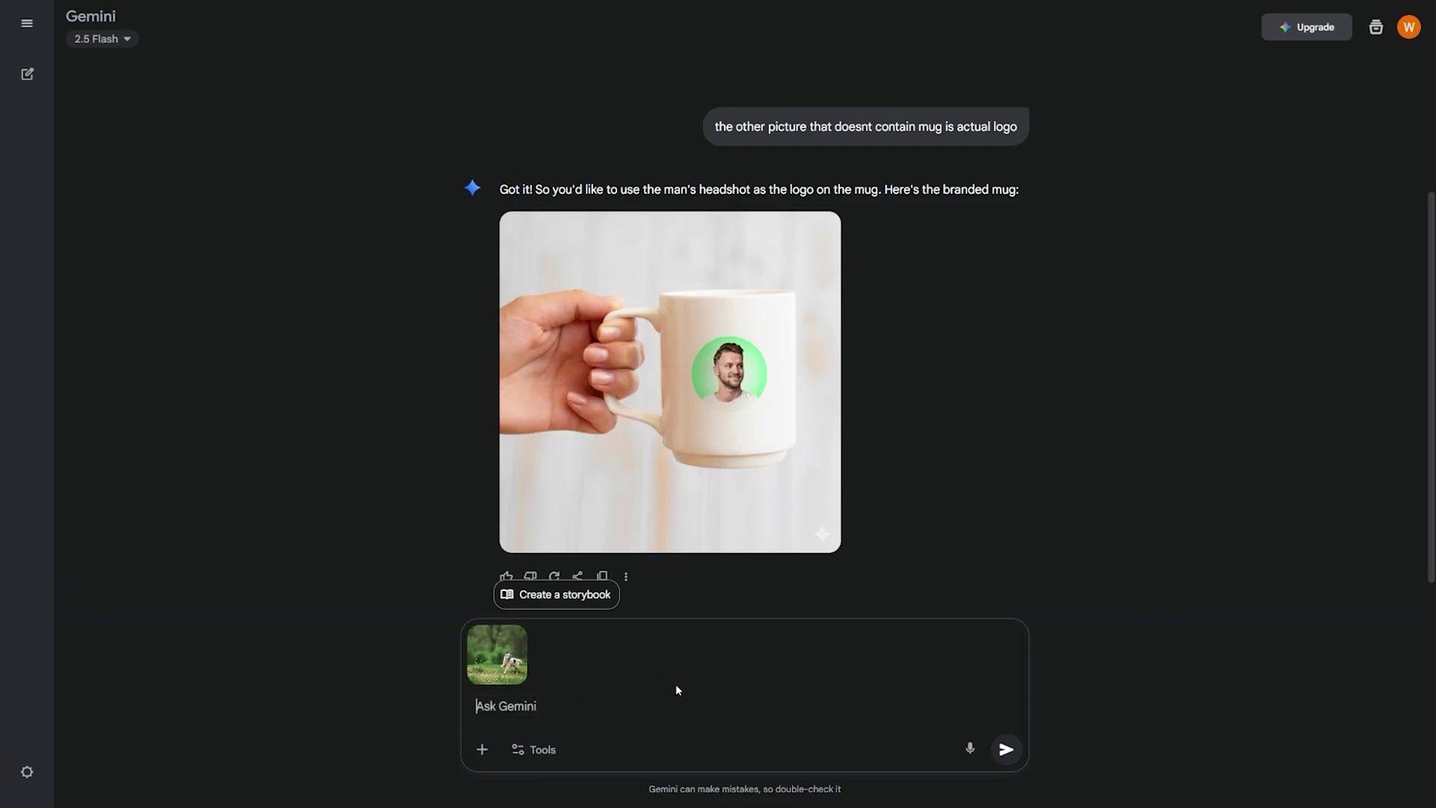
# - Move the dog from the park to a jungle and add a happy rabbit near it
pyautogui.write('Change the setting of this picture from a park to a wild jungle')
pyautogui.click(1006, 748)
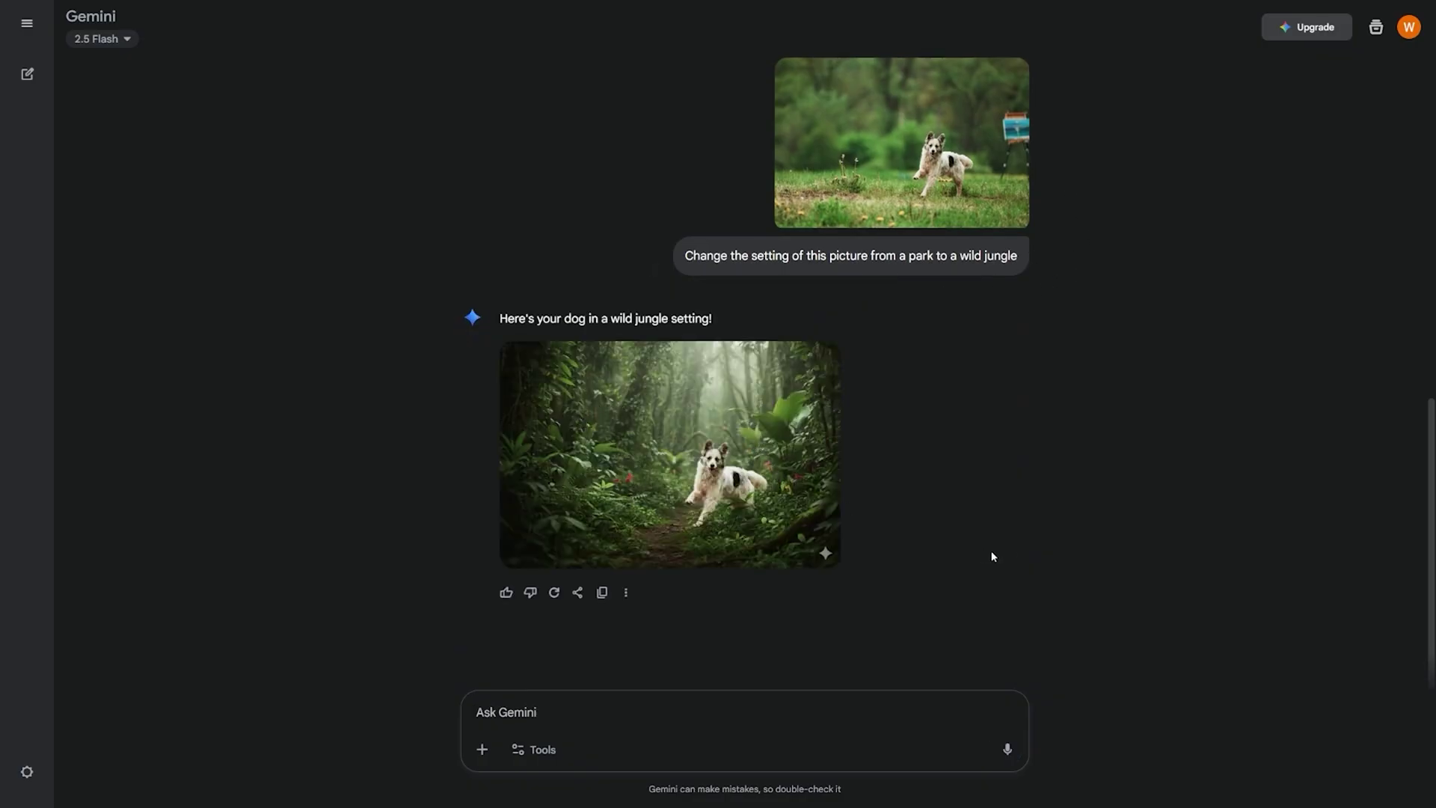
pyautogui.scroll(1, 1002, 537)
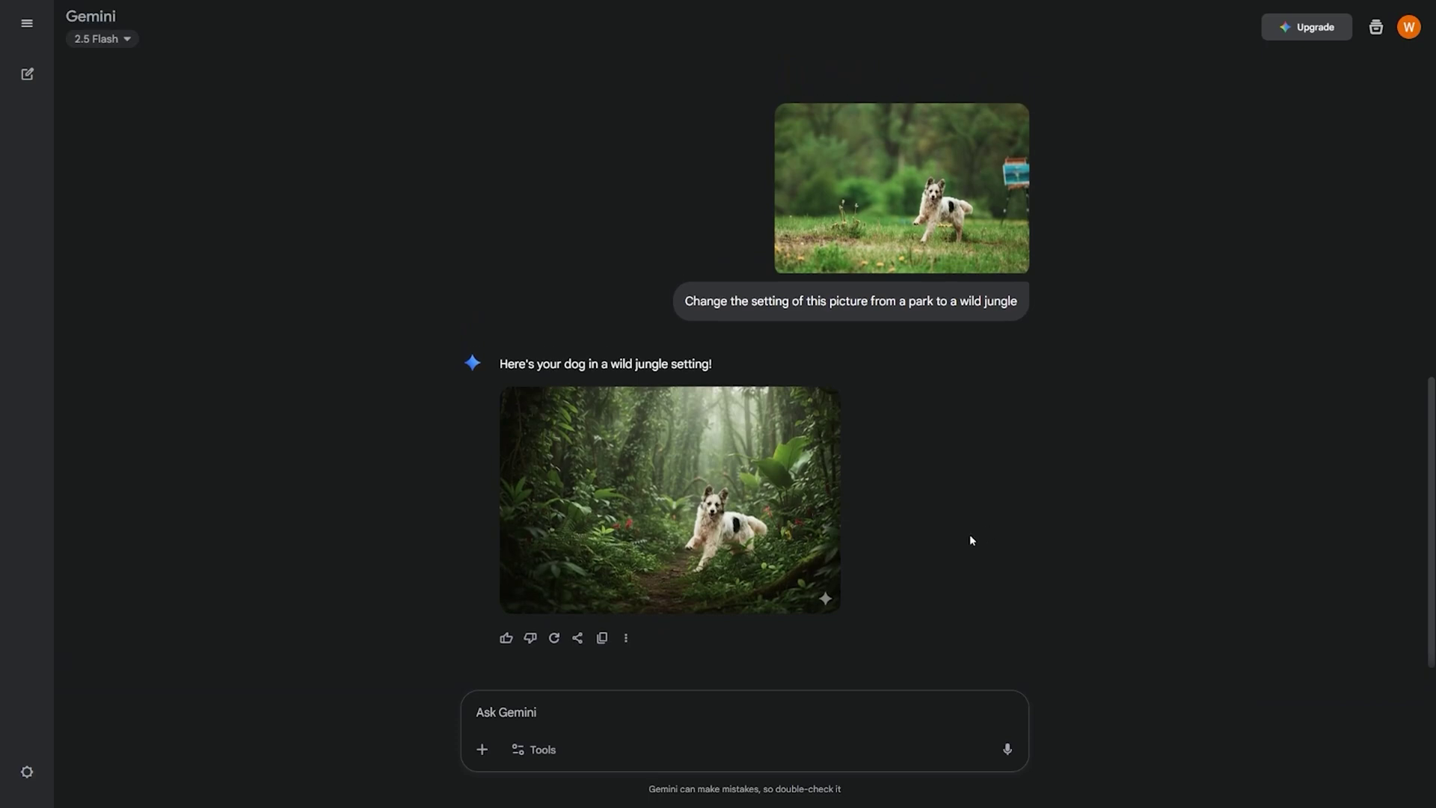
pyautogui.write('Add a happy rabbit near the dog')
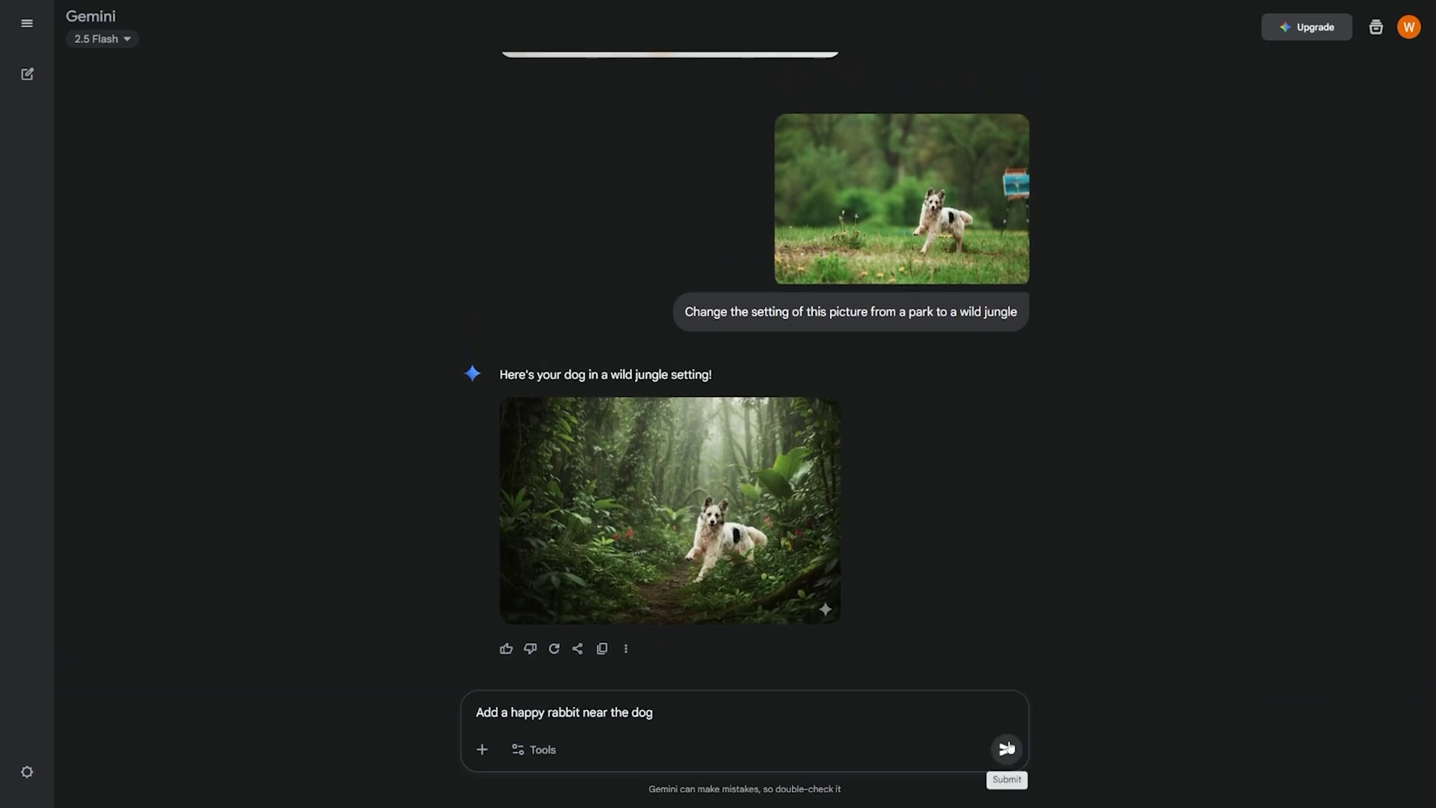
pyautogui.click(1007, 749)
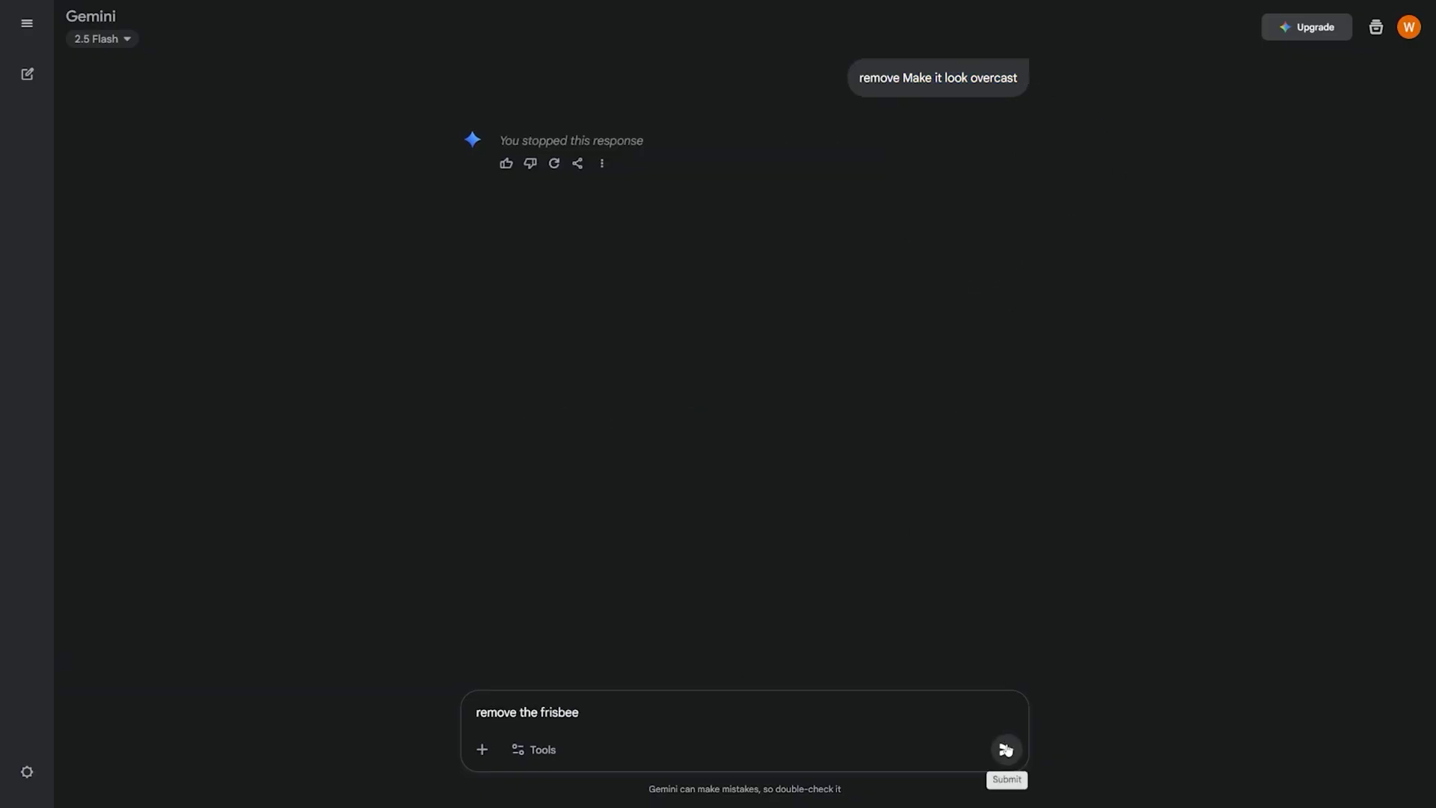
# - Remove the frisbee and check the jungle image at full size
pyautogui.click(1006, 749)
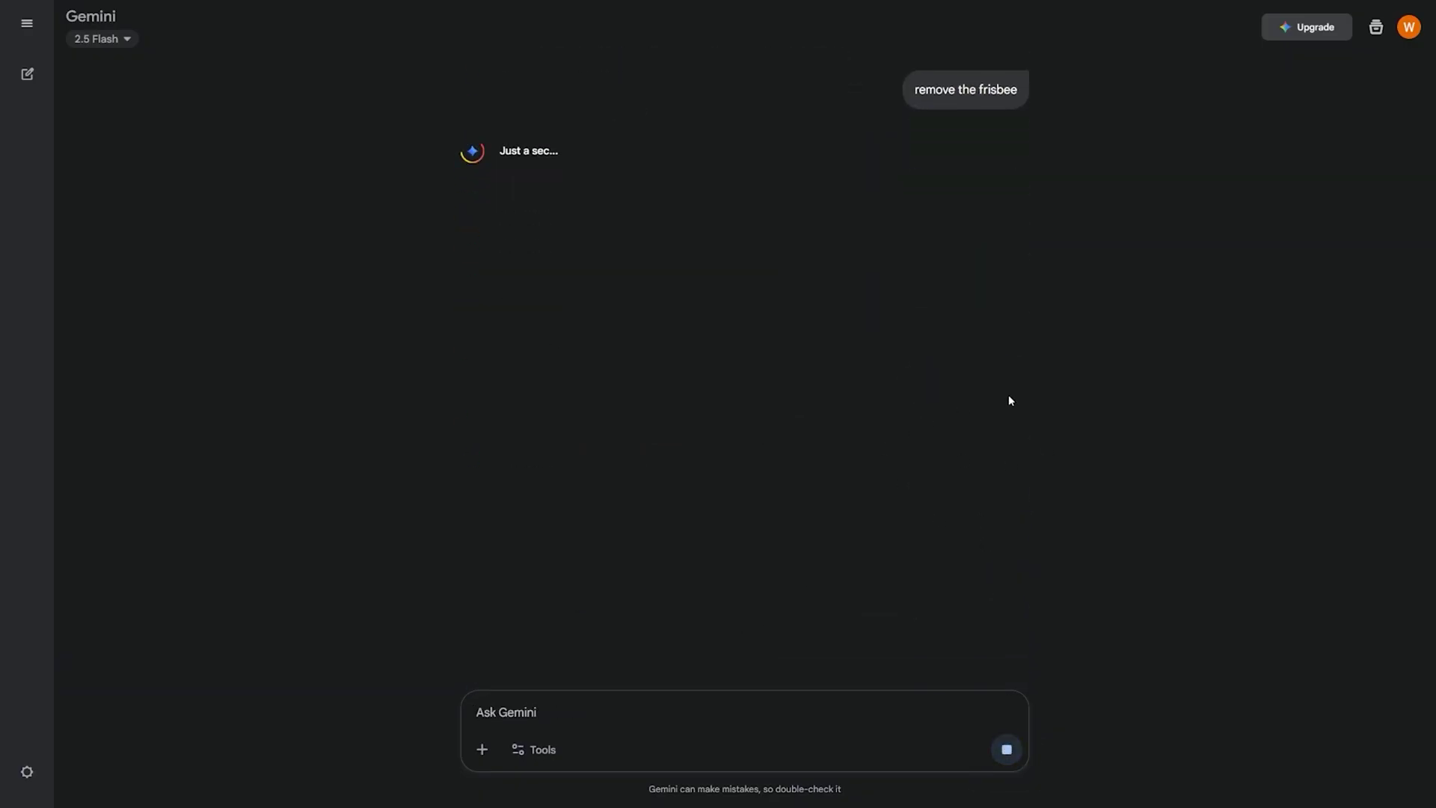
pyautogui.click(724, 274)
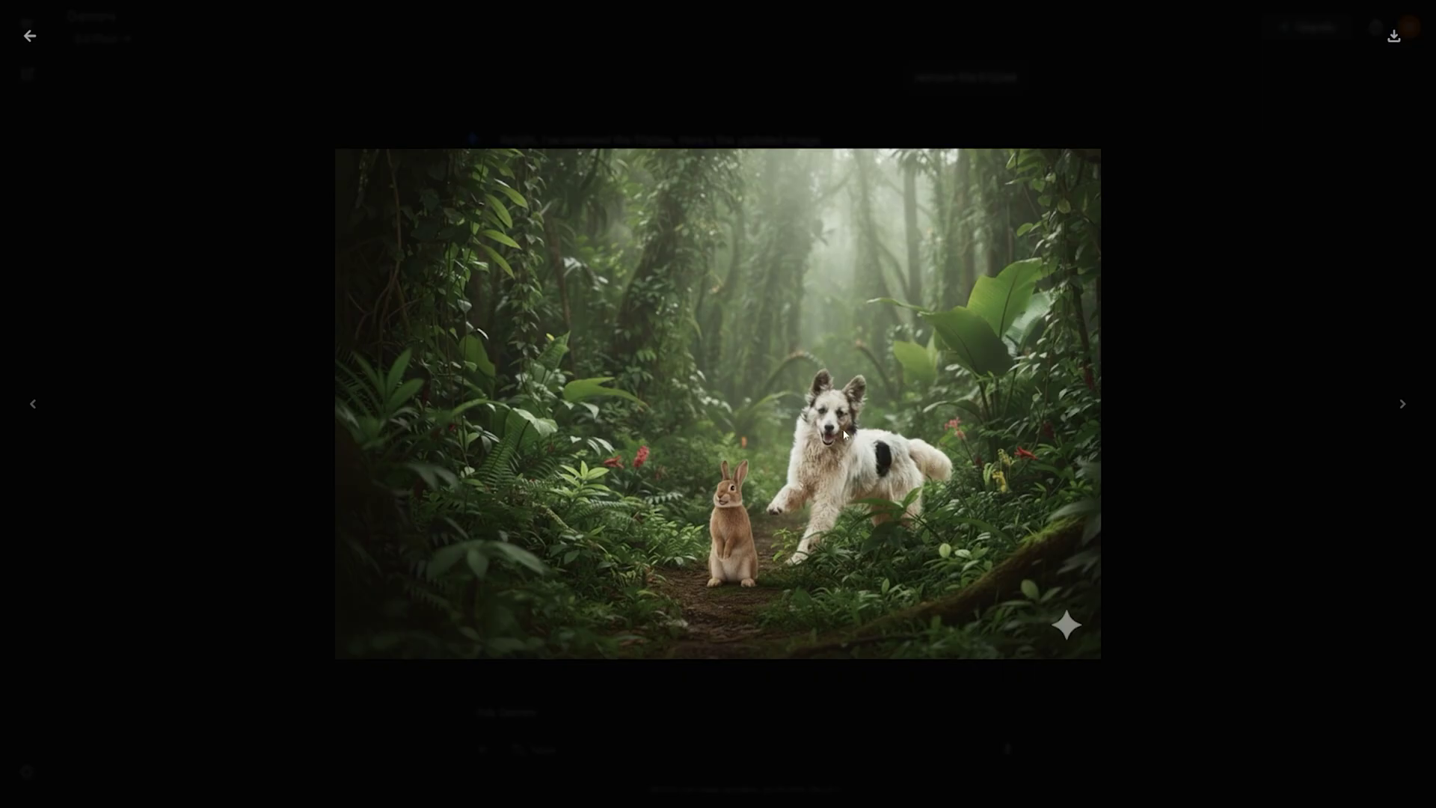
pyautogui.click(30, 36)
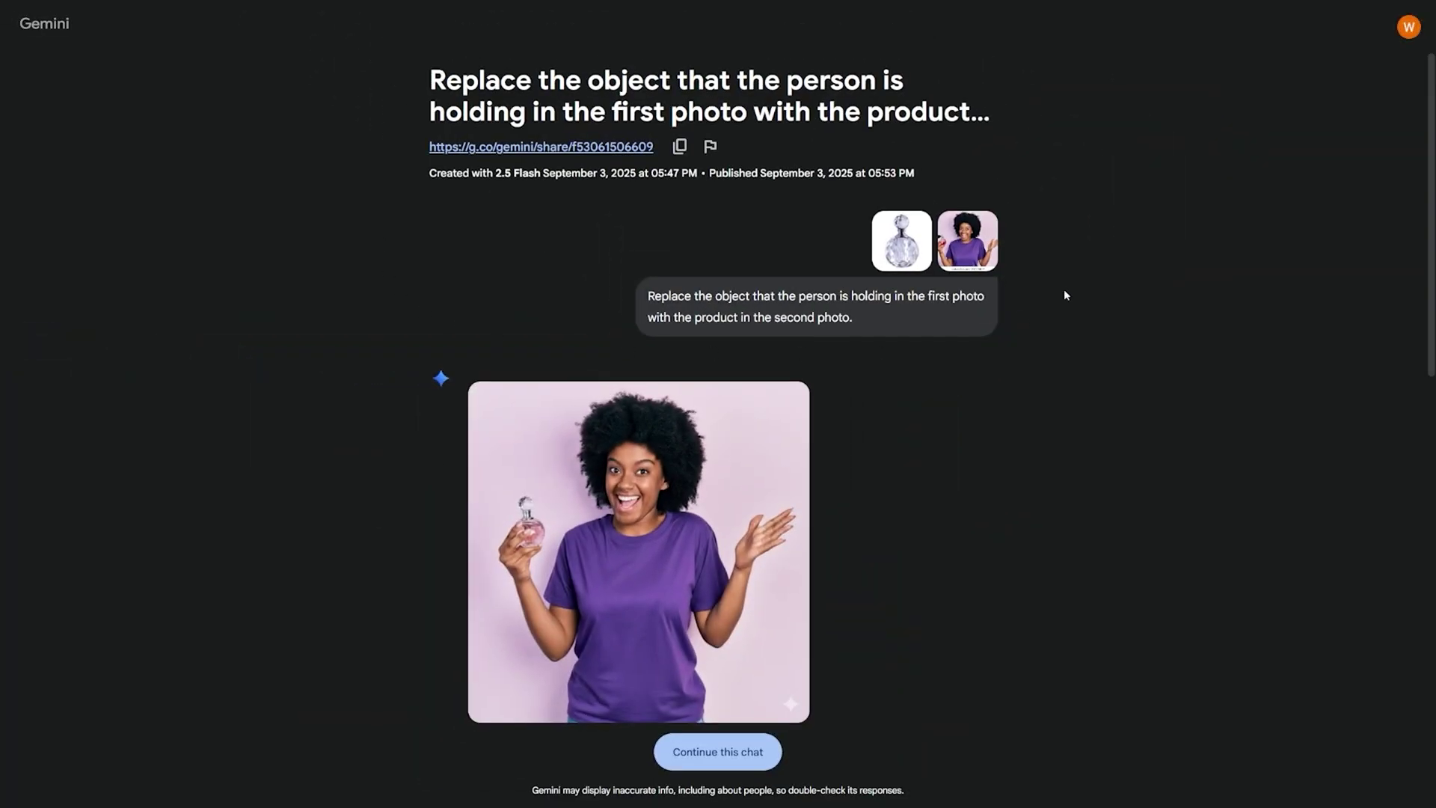
# - View the original woman photo and the crystal perfume bottle photo at full size
pyautogui.click(968, 249)
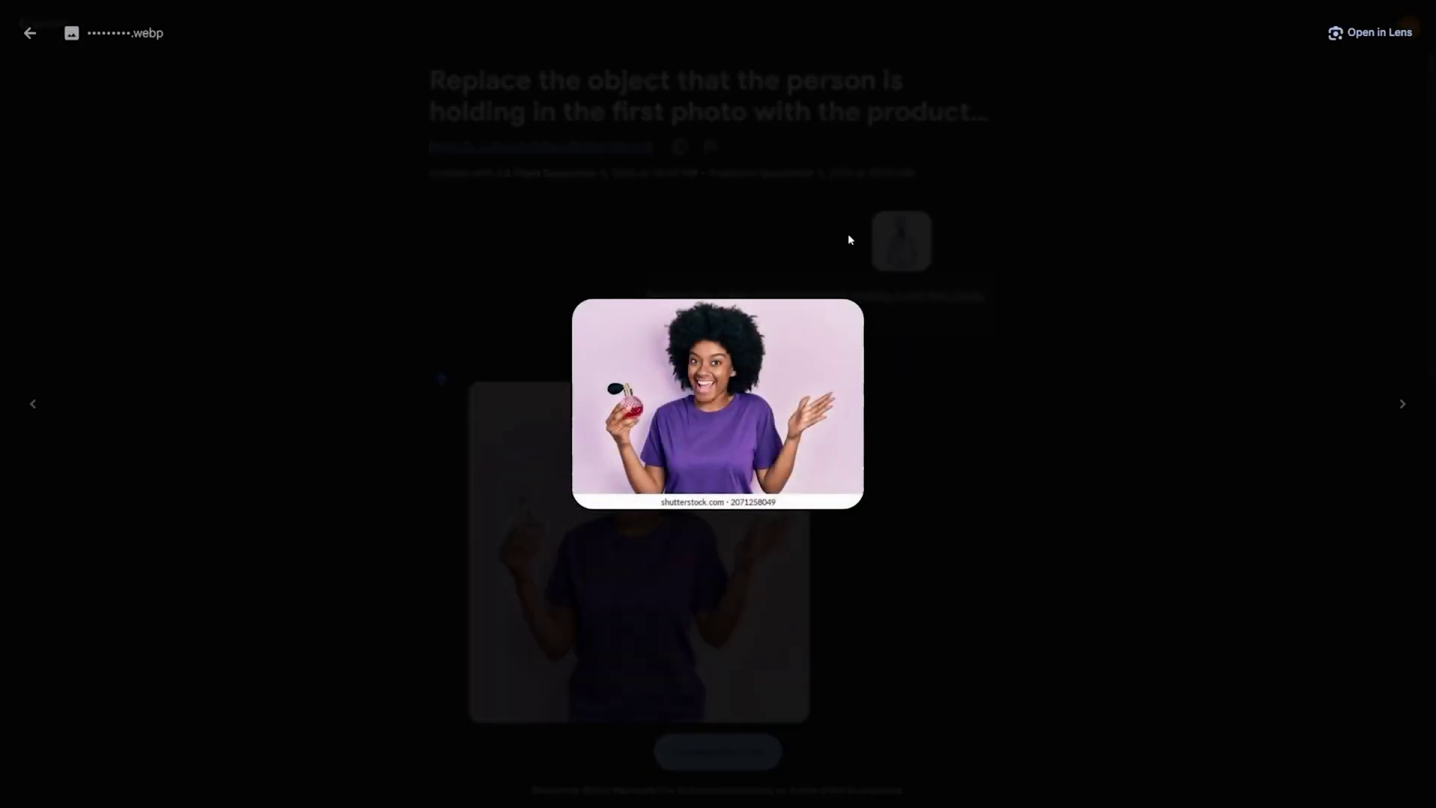
pyautogui.click(30, 35)
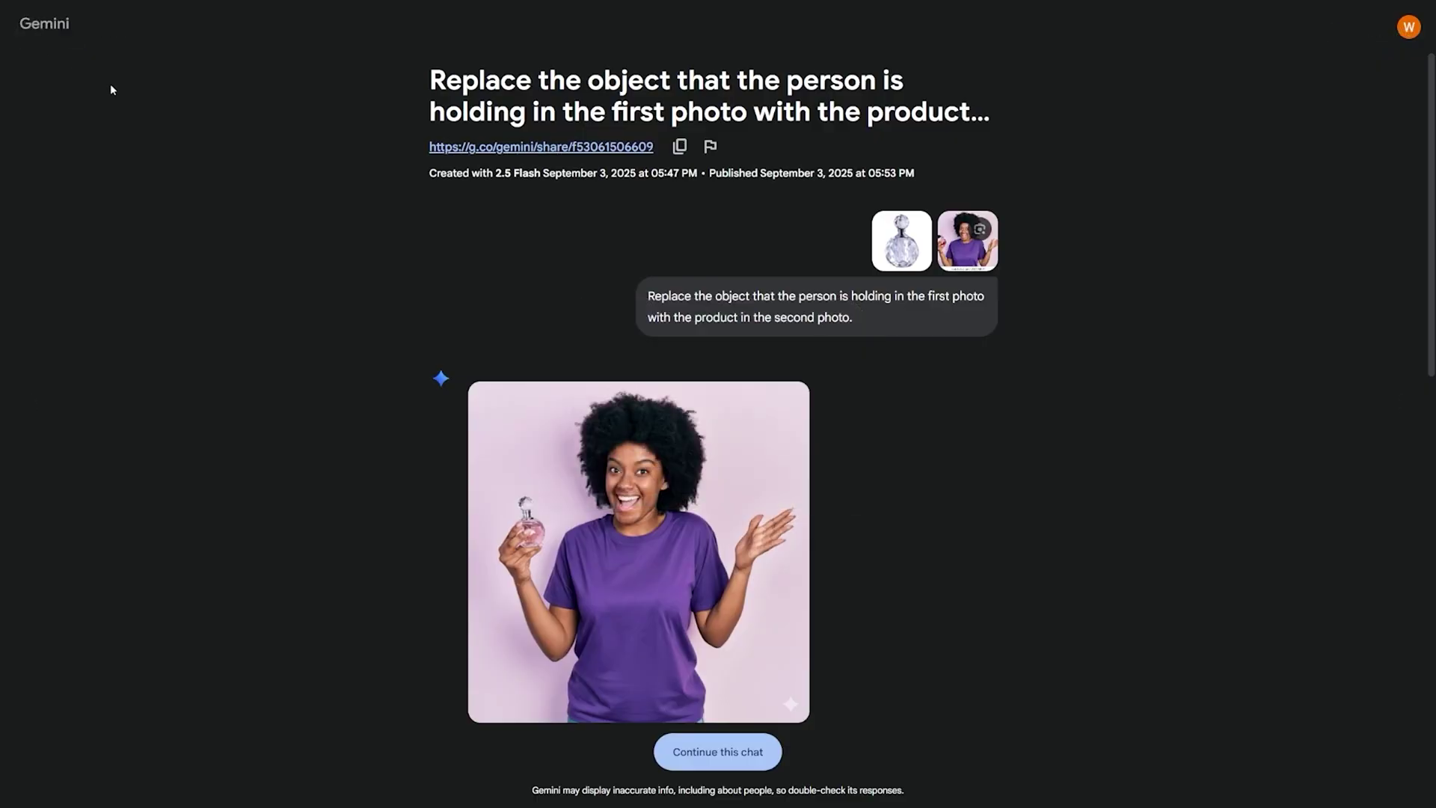
pyautogui.click(890, 255)
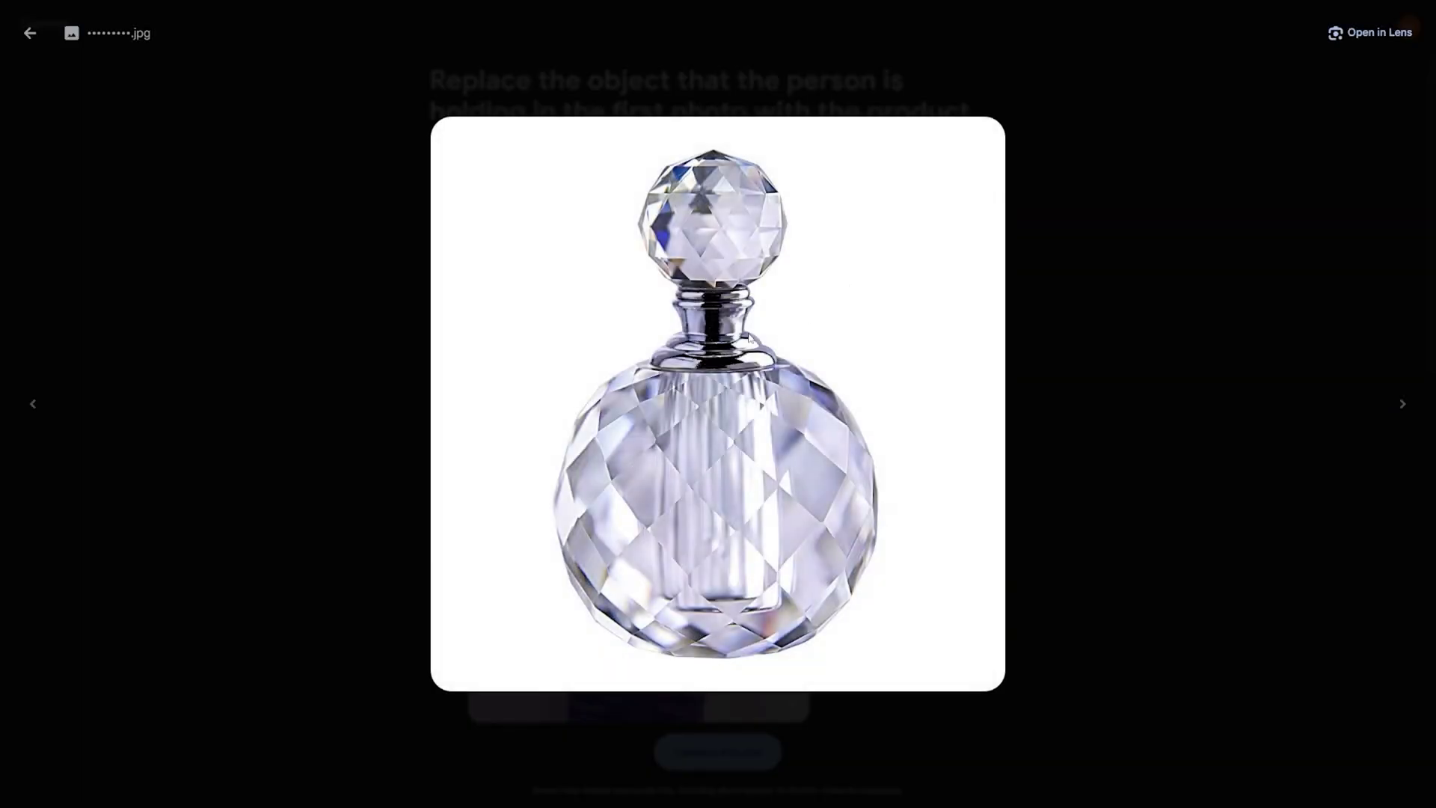
pyautogui.click(38, 39)
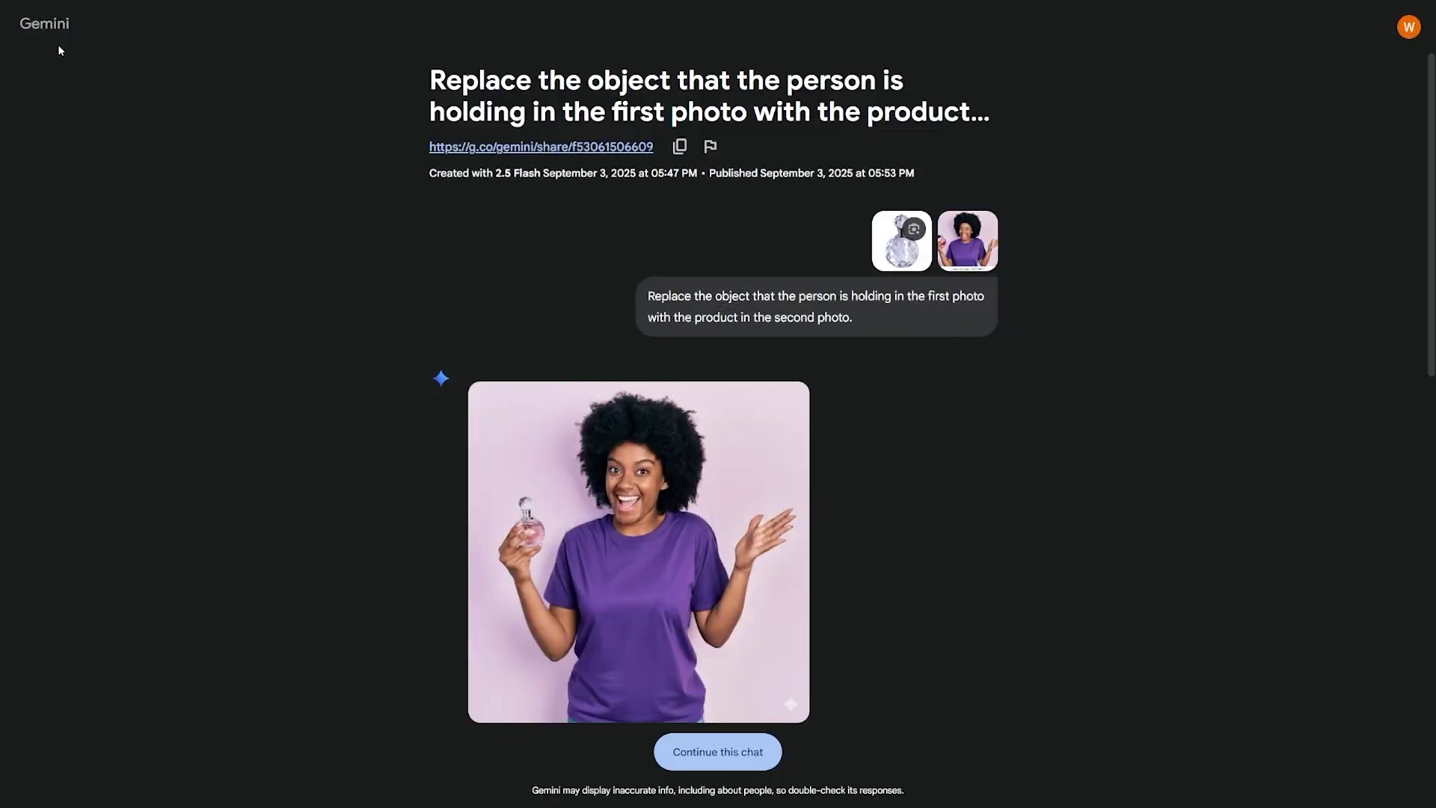
pyautogui.moveTo(646, 295); pyautogui.dragTo(967, 300)
# - View the perfume-swap result and the closest zoomed-in crop at full size
pyautogui.scroll(-2, 895, 356)
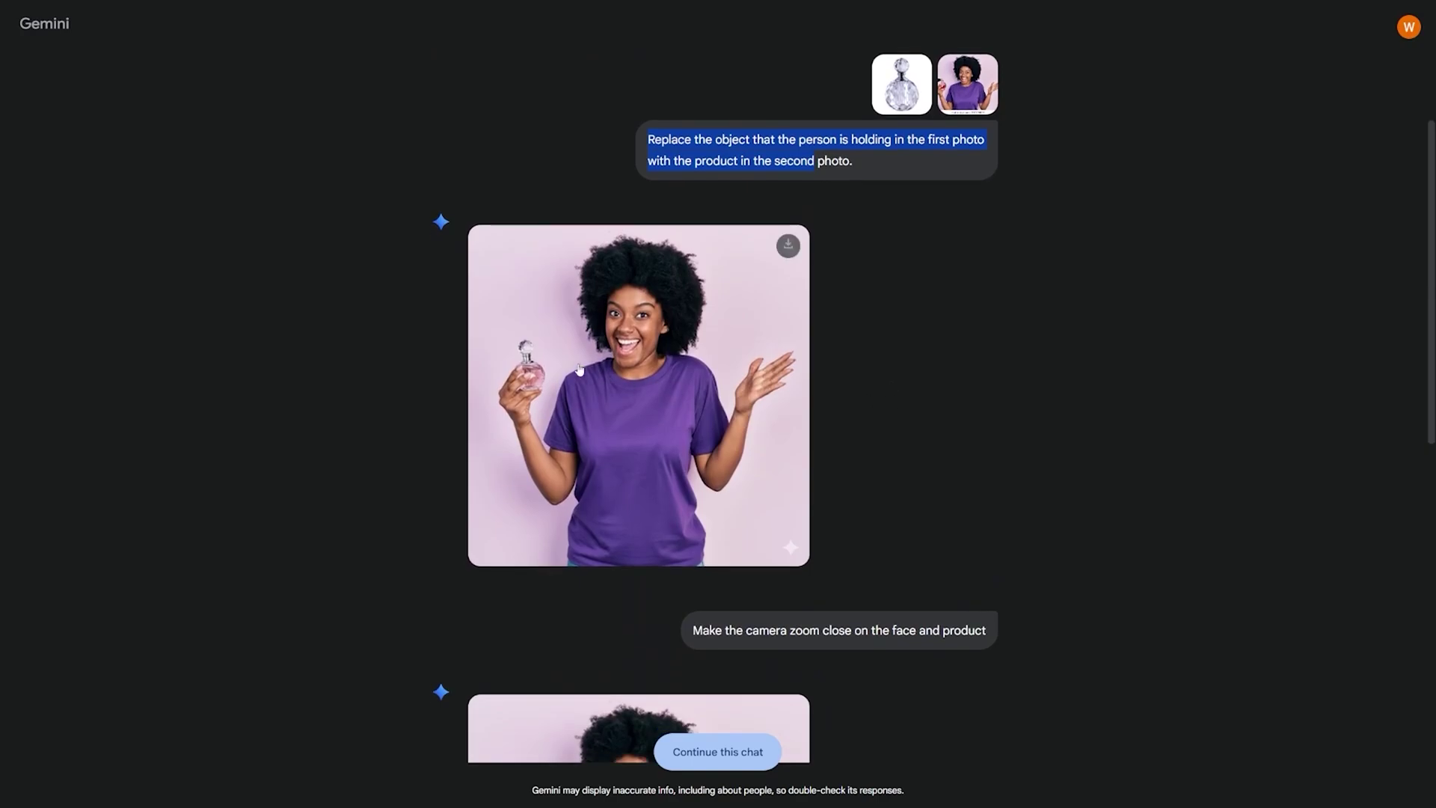
pyautogui.click(542, 361)
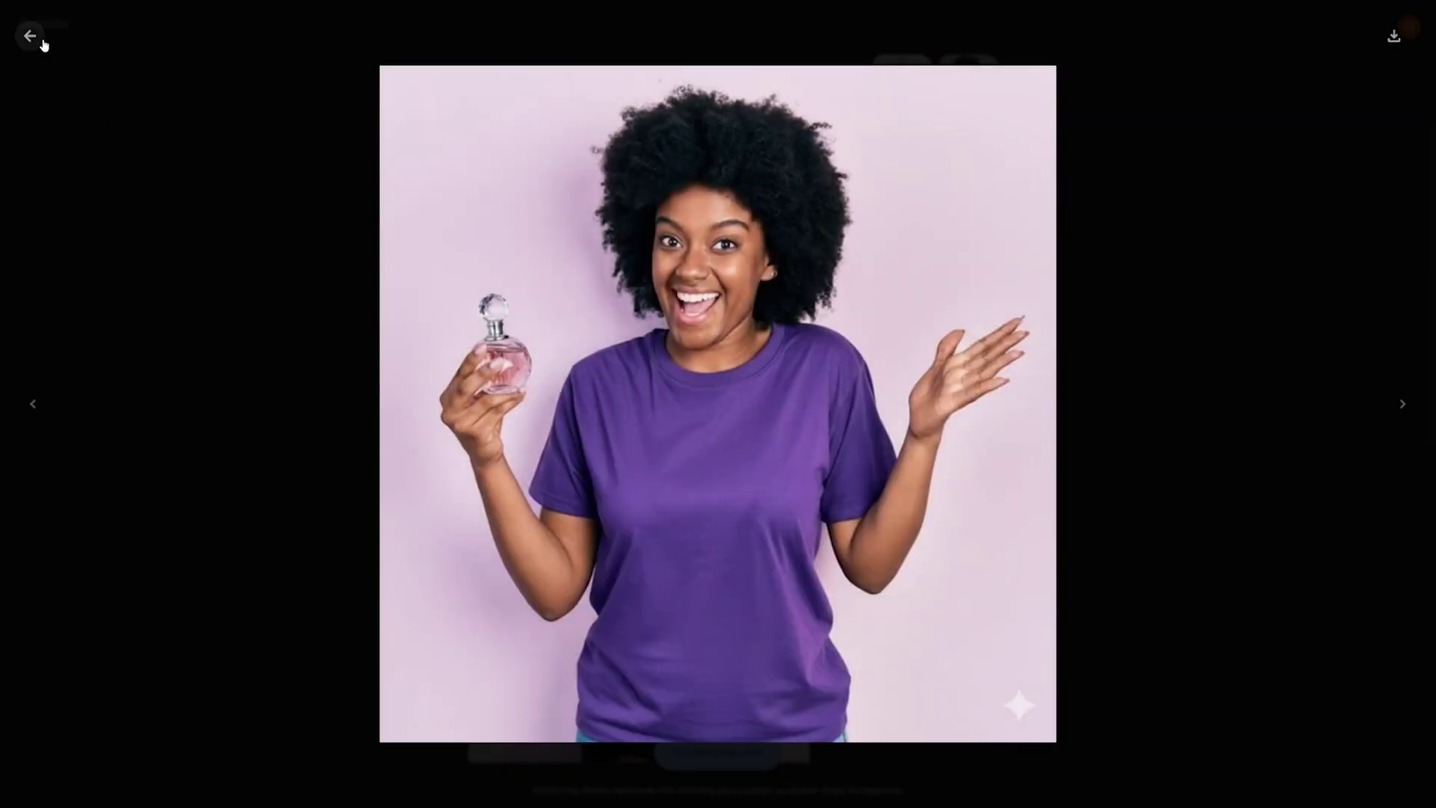
pyautogui.click(29, 36)
pyautogui.scroll(-10, 982, 443)
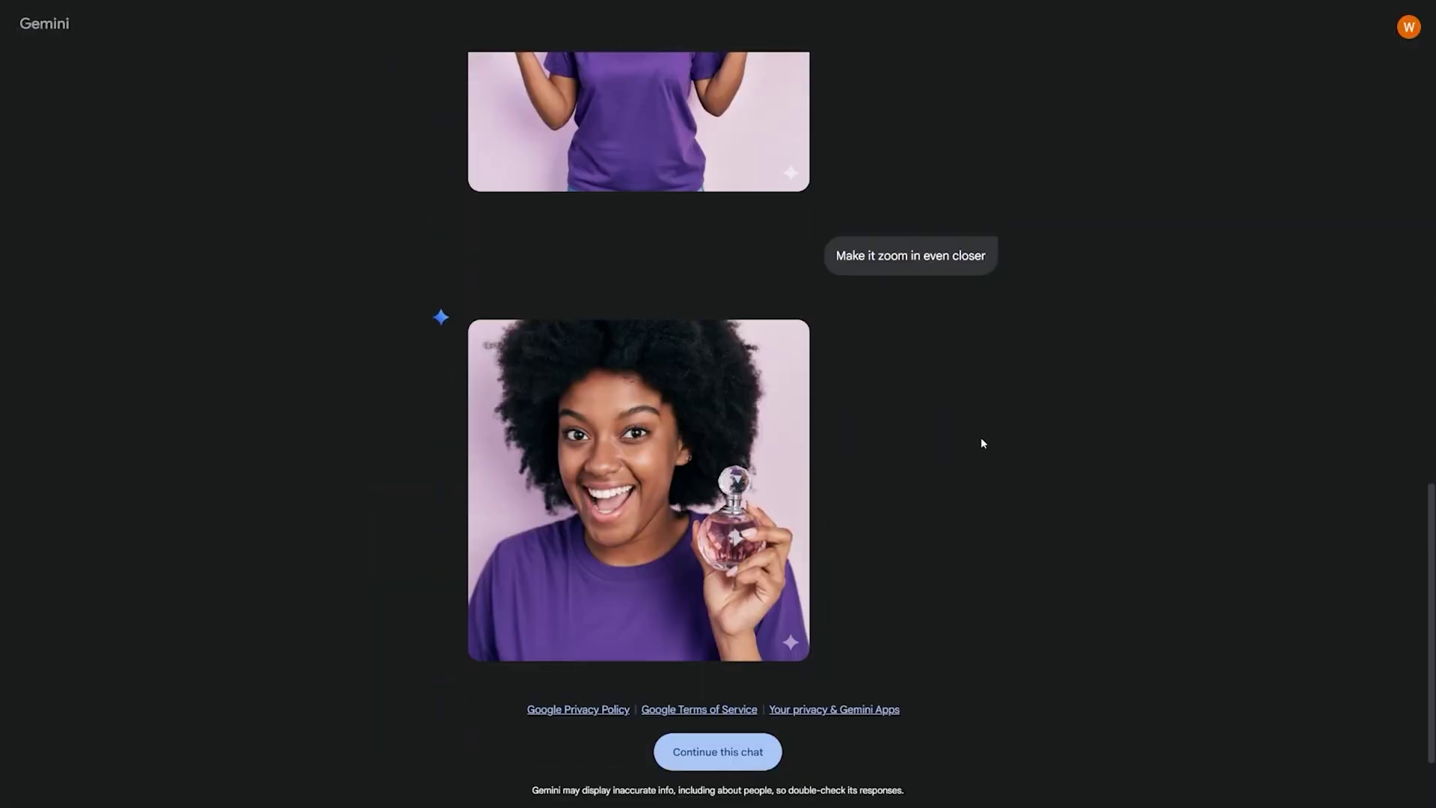
pyautogui.click(718, 511)
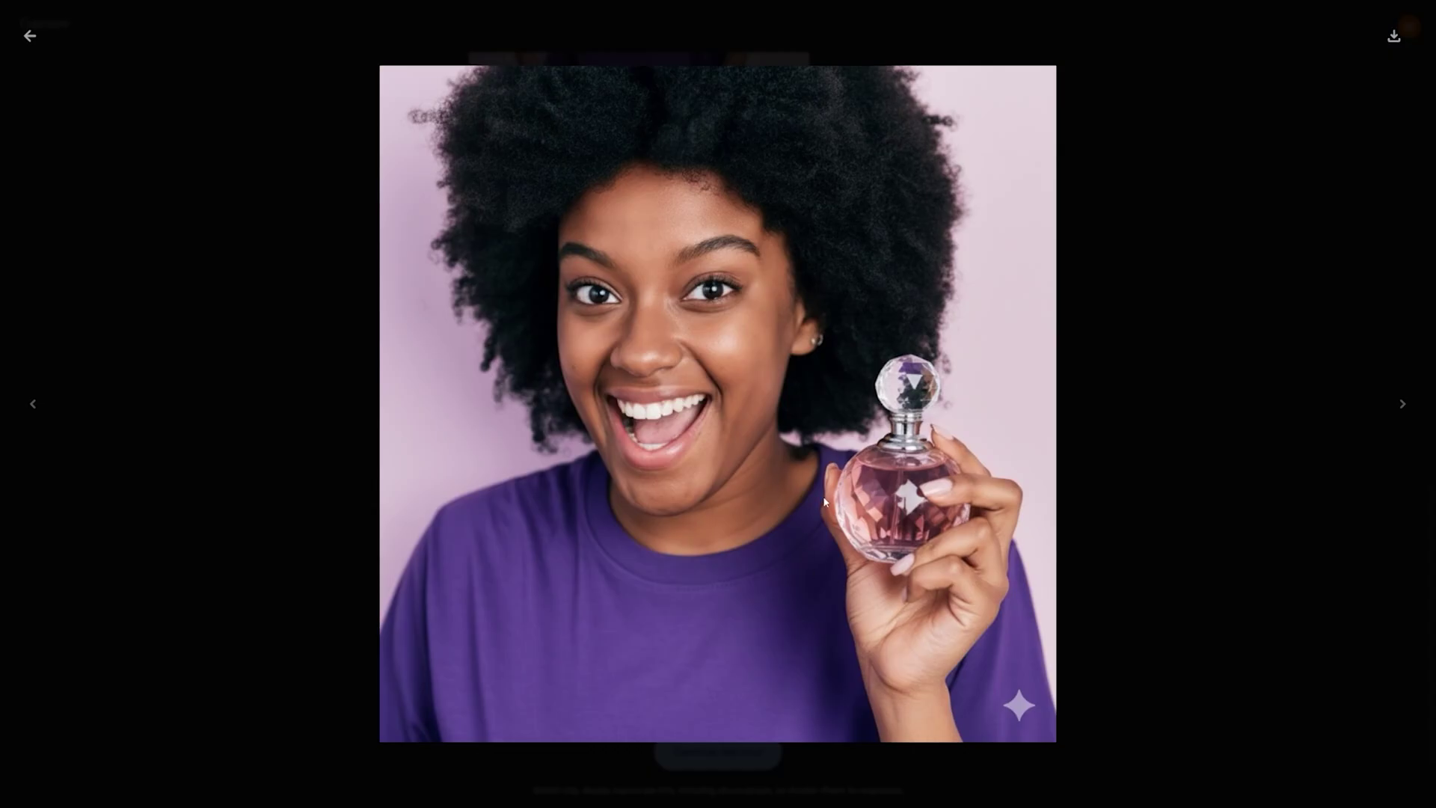
pyautogui.click(30, 35)
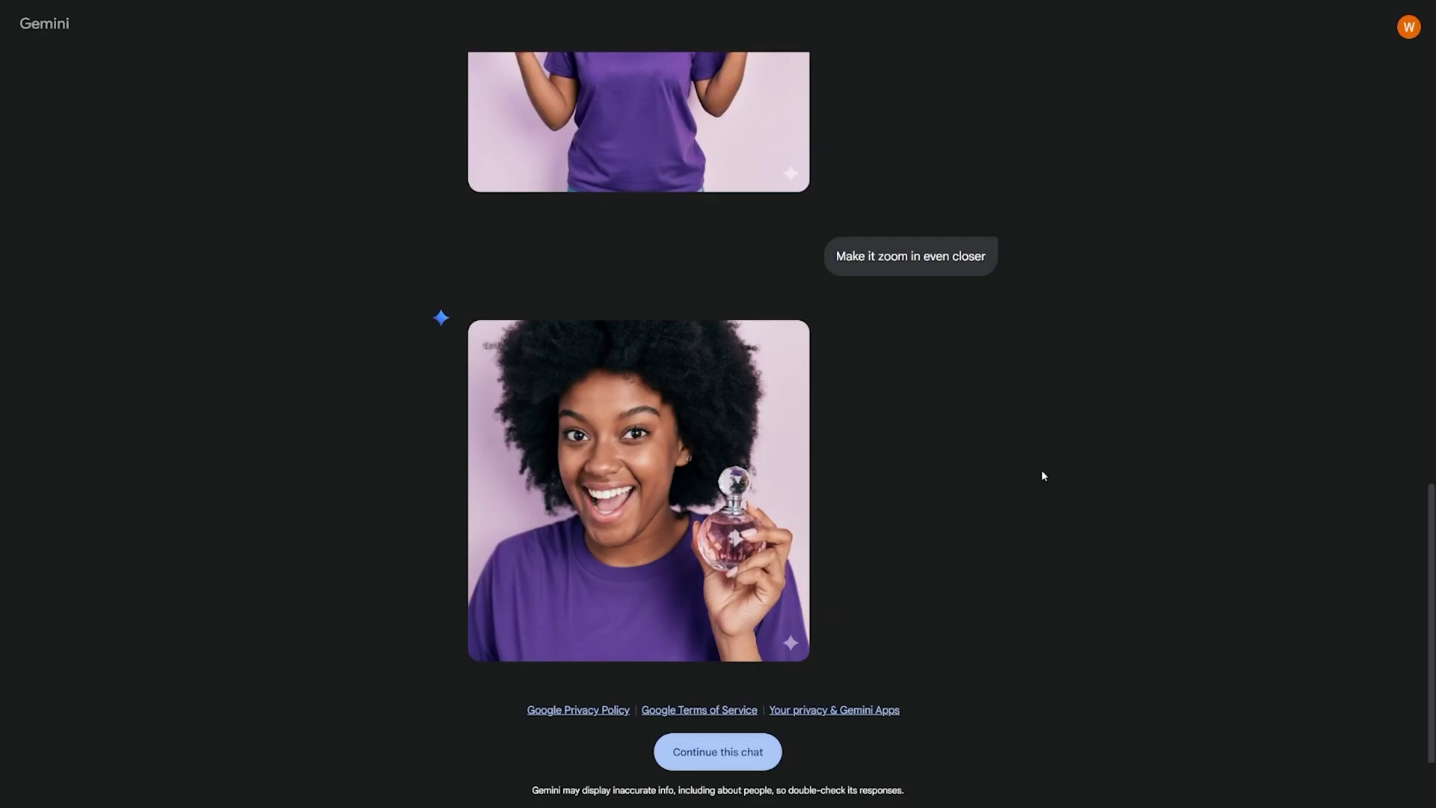
pyautogui.scroll(3, 1070, 457)
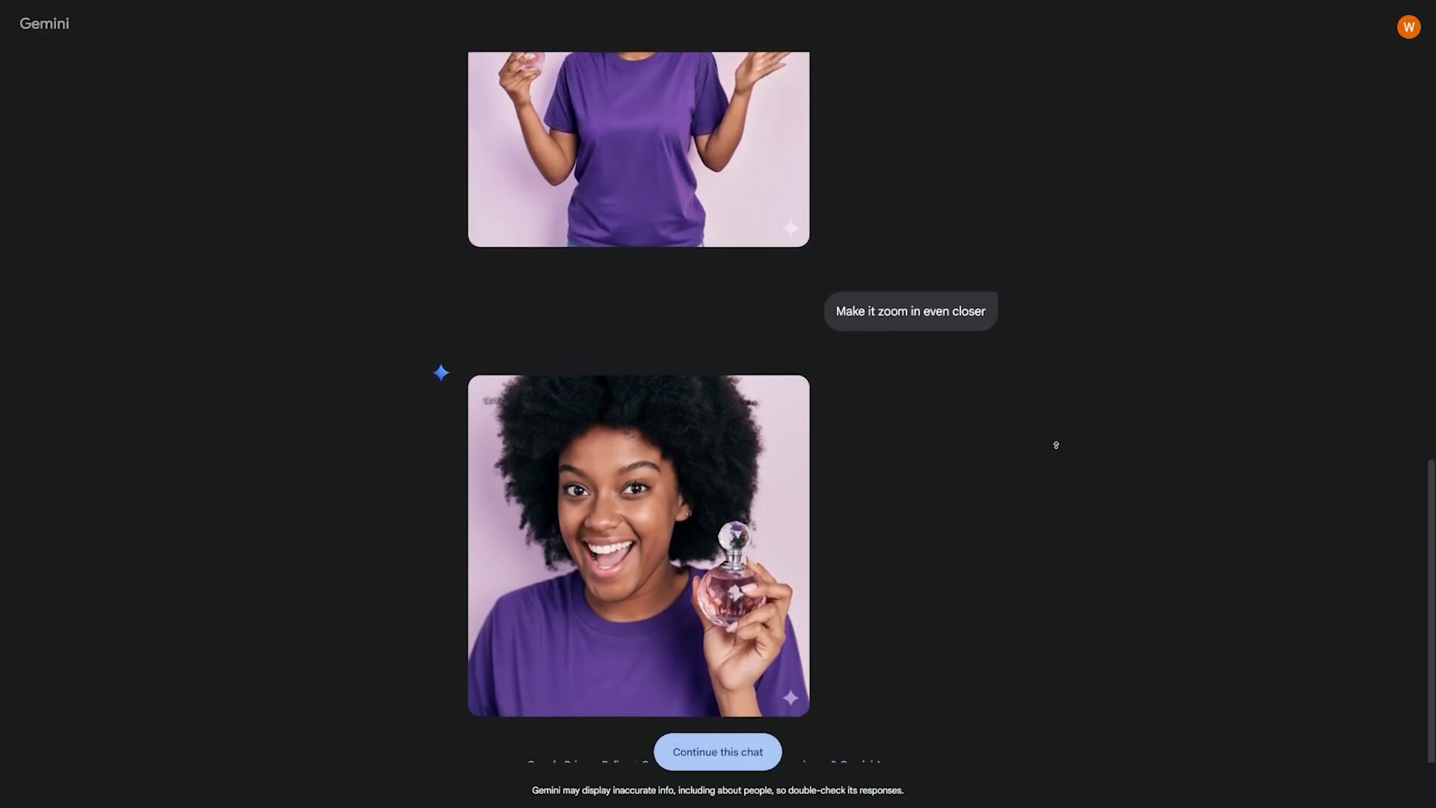
pyautogui.scroll(5, 1047, 439)
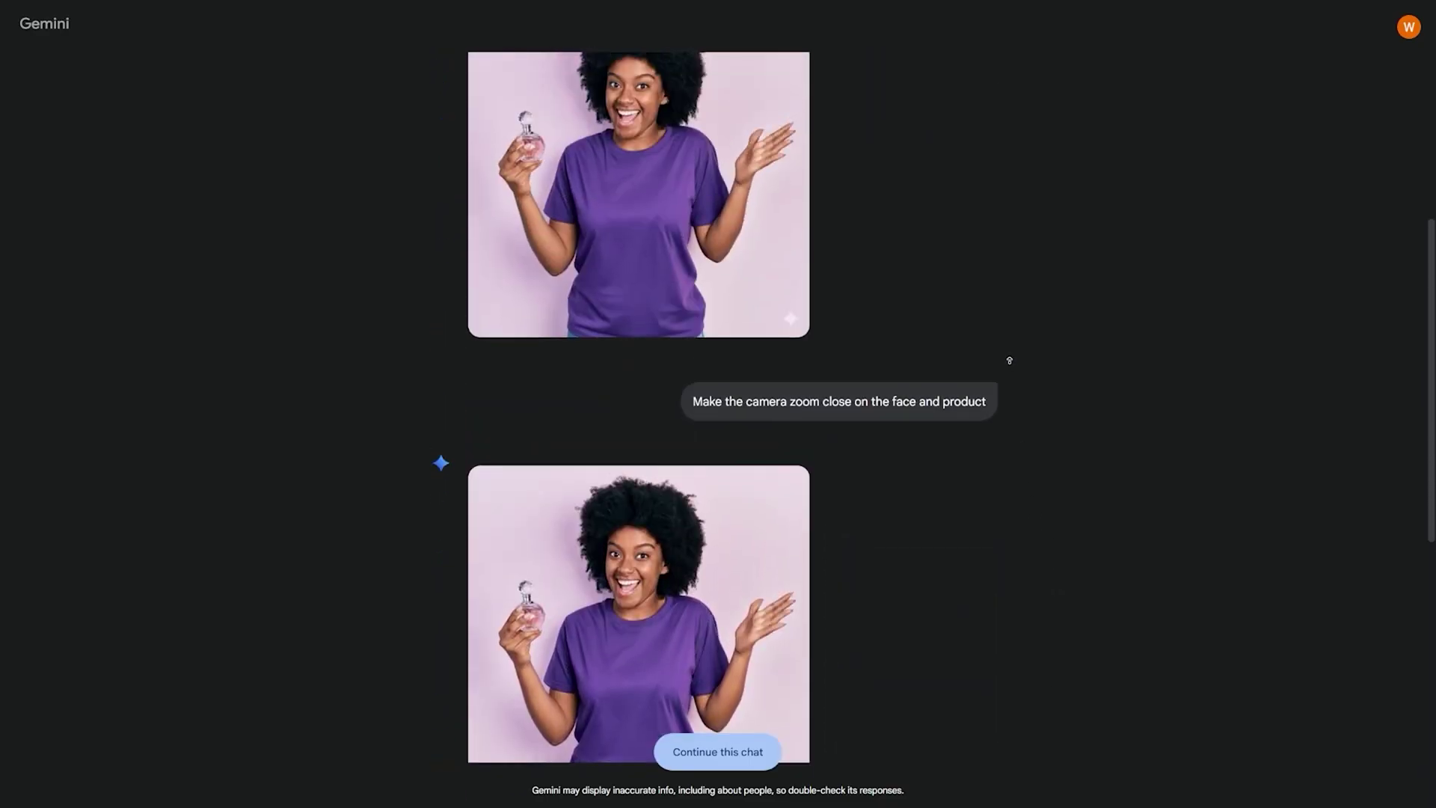
pyautogui.scroll(5, 1009, 360)
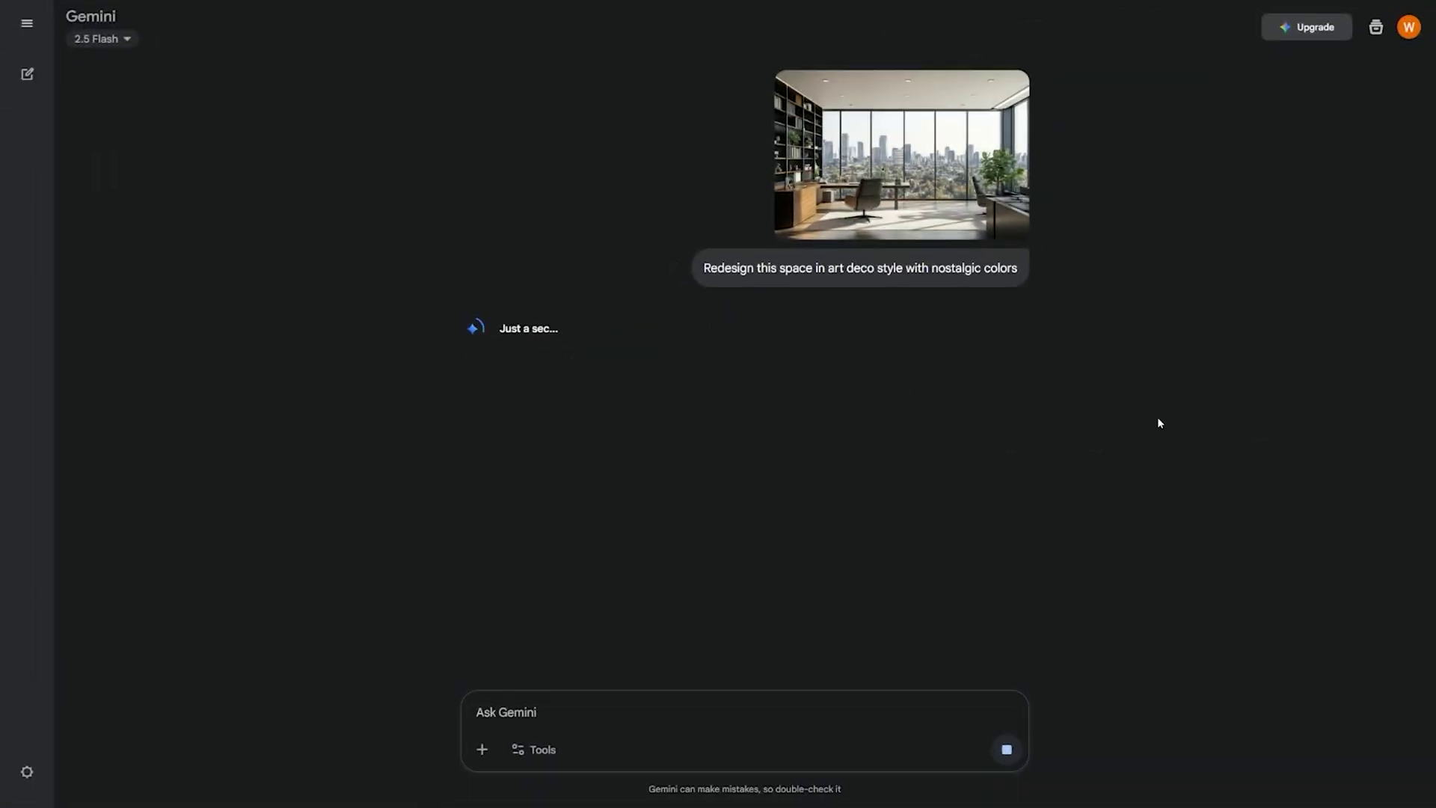
# - View the original office photo at full size and read over the art deco prompt
pyautogui.click(898, 157)
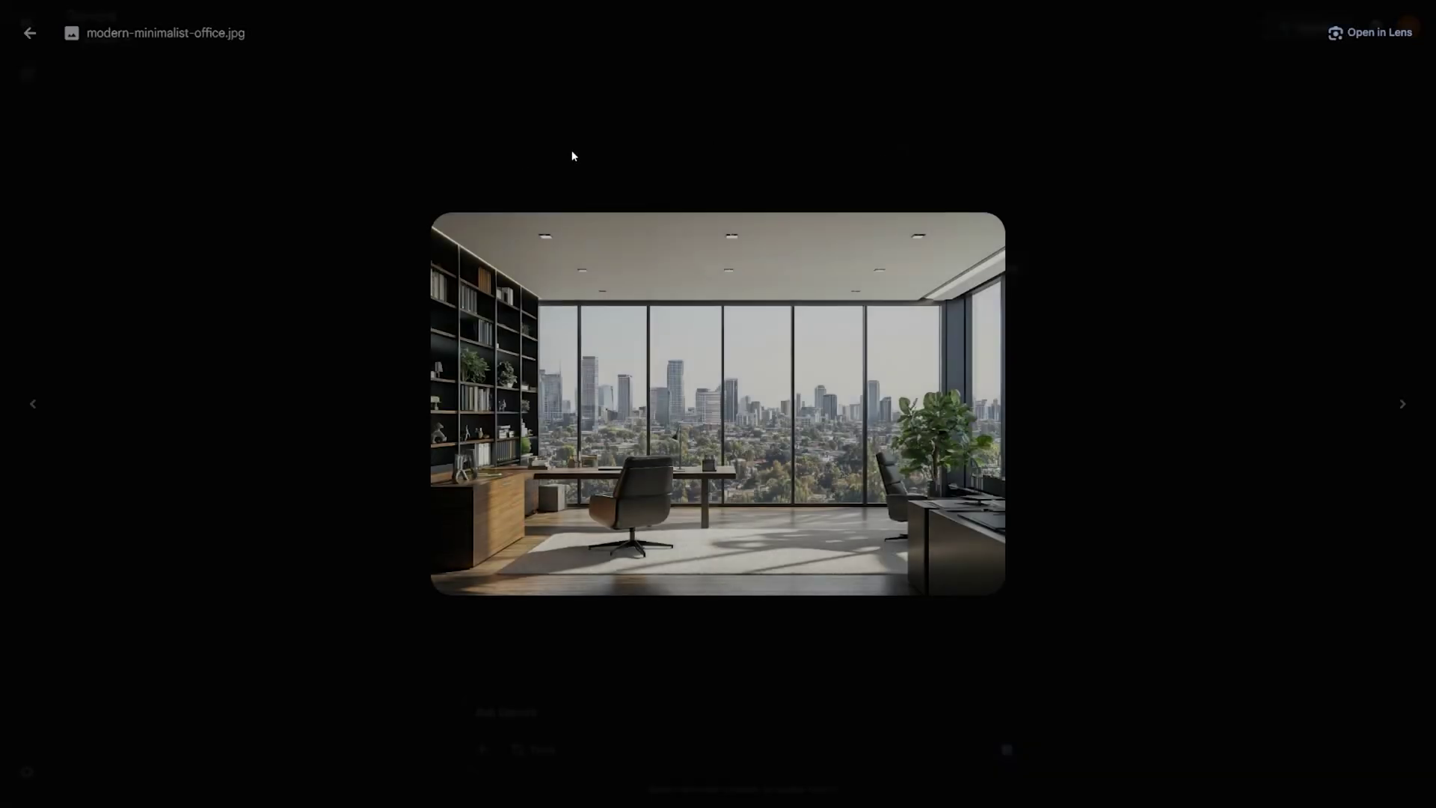
pyautogui.click(38, 37)
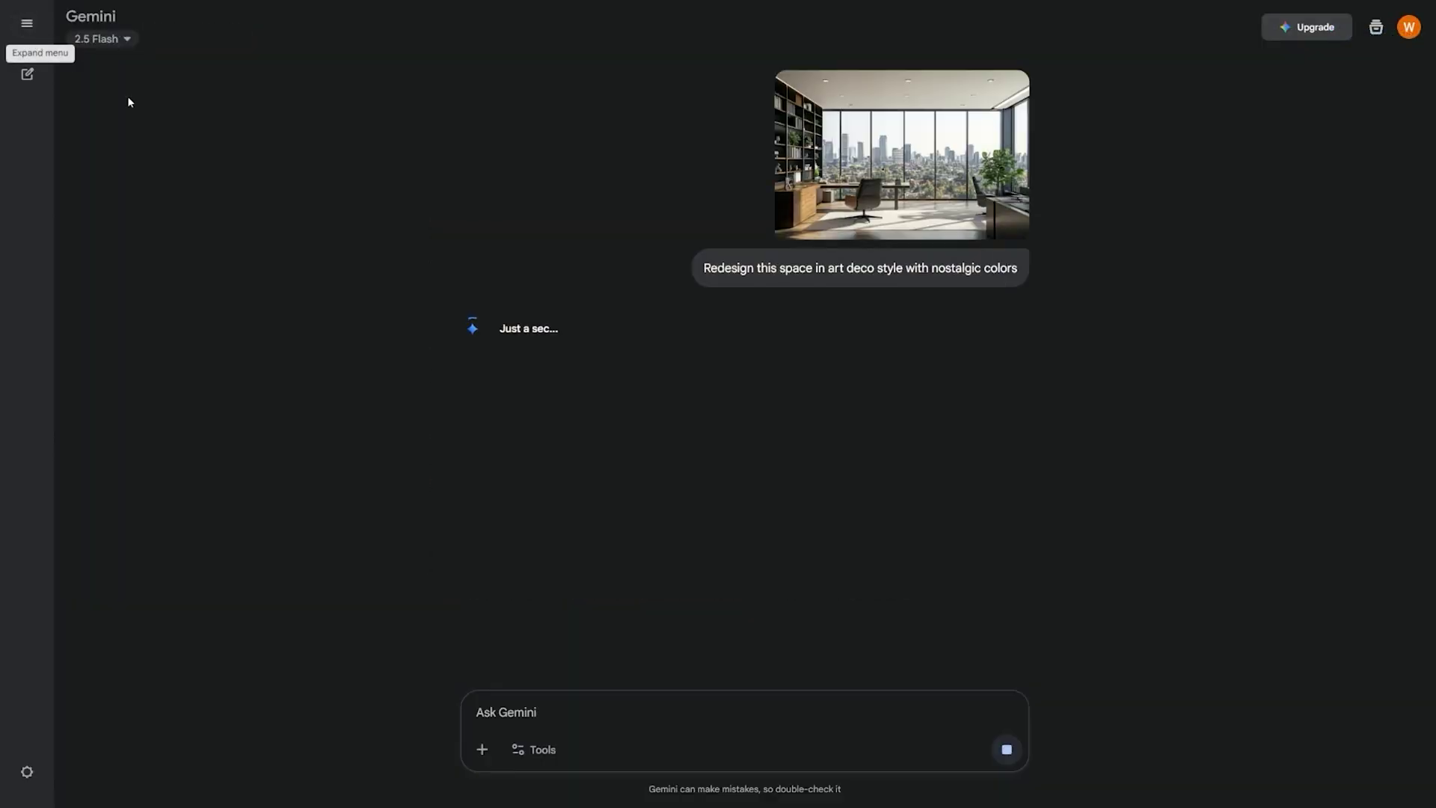
pyautogui.moveTo(754, 268); pyautogui.dragTo(1029, 271)
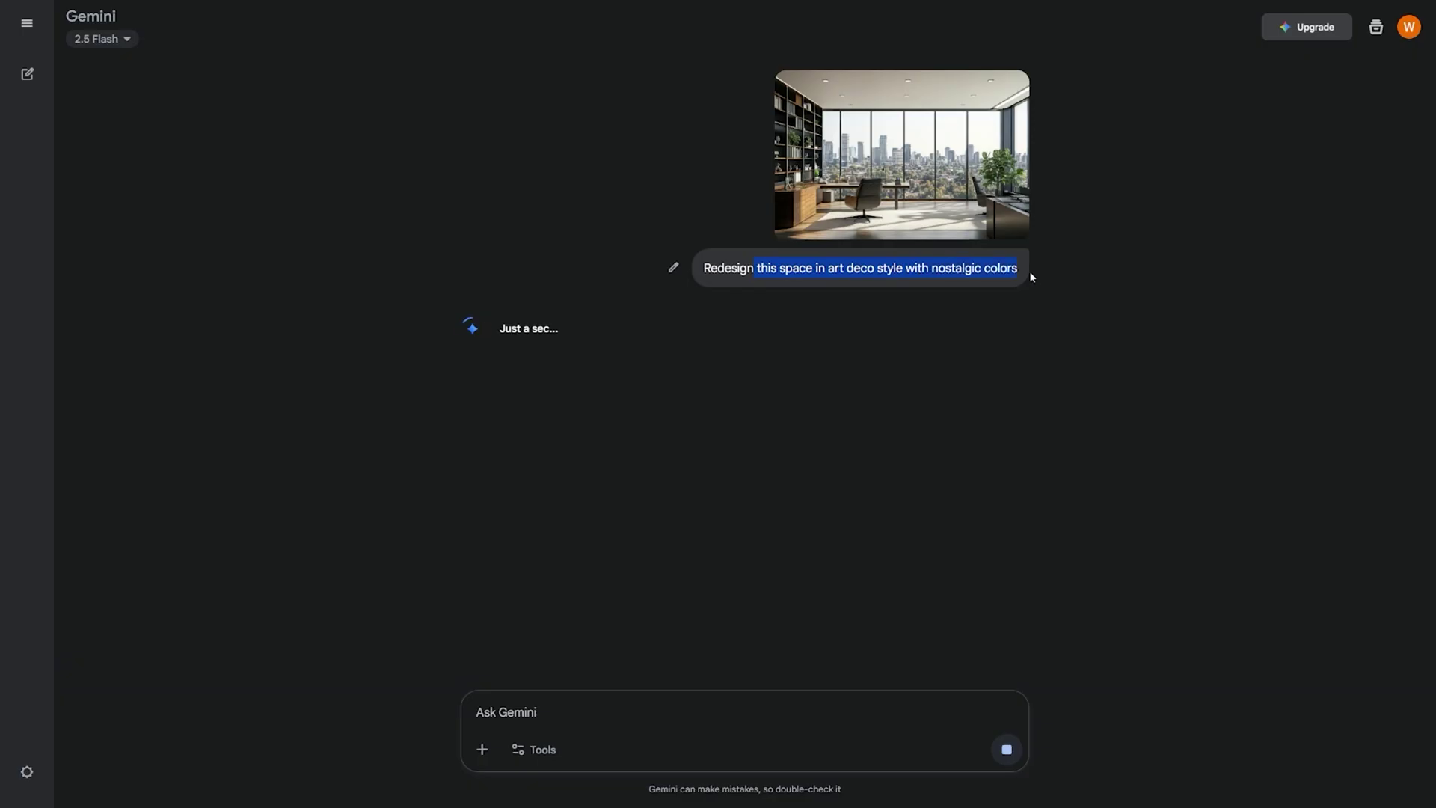
pyautogui.click(1065, 270)
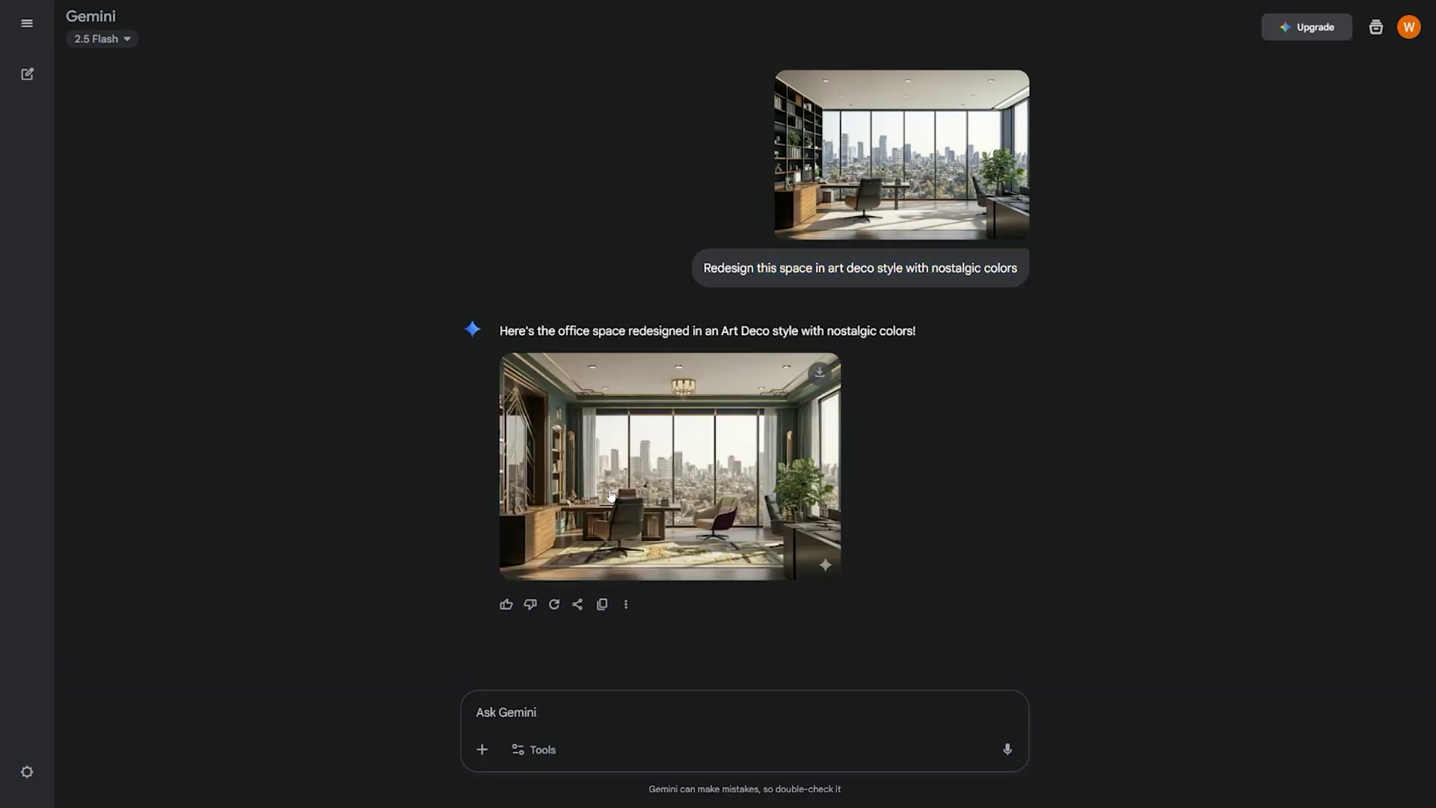
# - Compare the full-size Art Deco office redesign with the original office photo
pyautogui.click(609, 491)
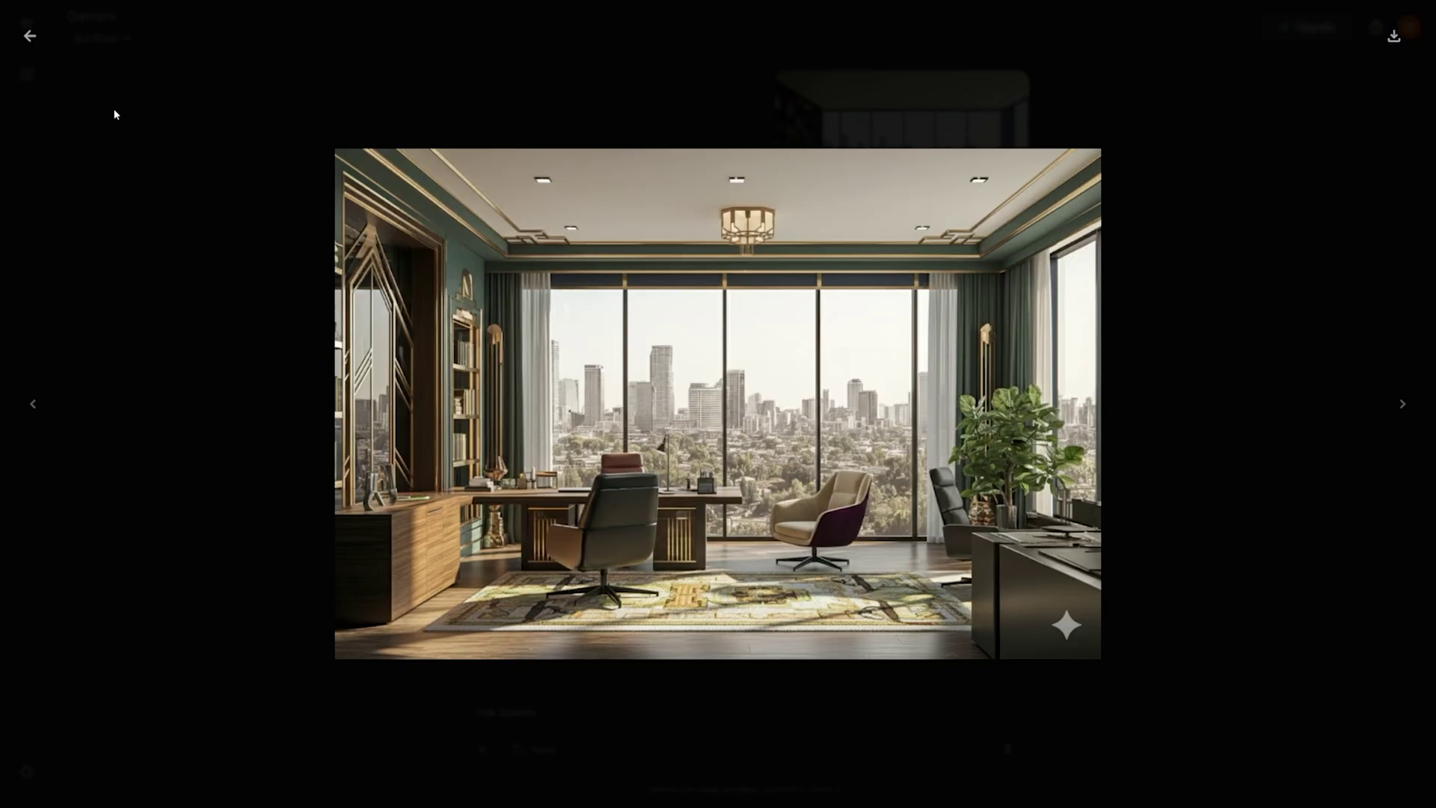
pyautogui.click(30, 35)
pyautogui.click(843, 149)
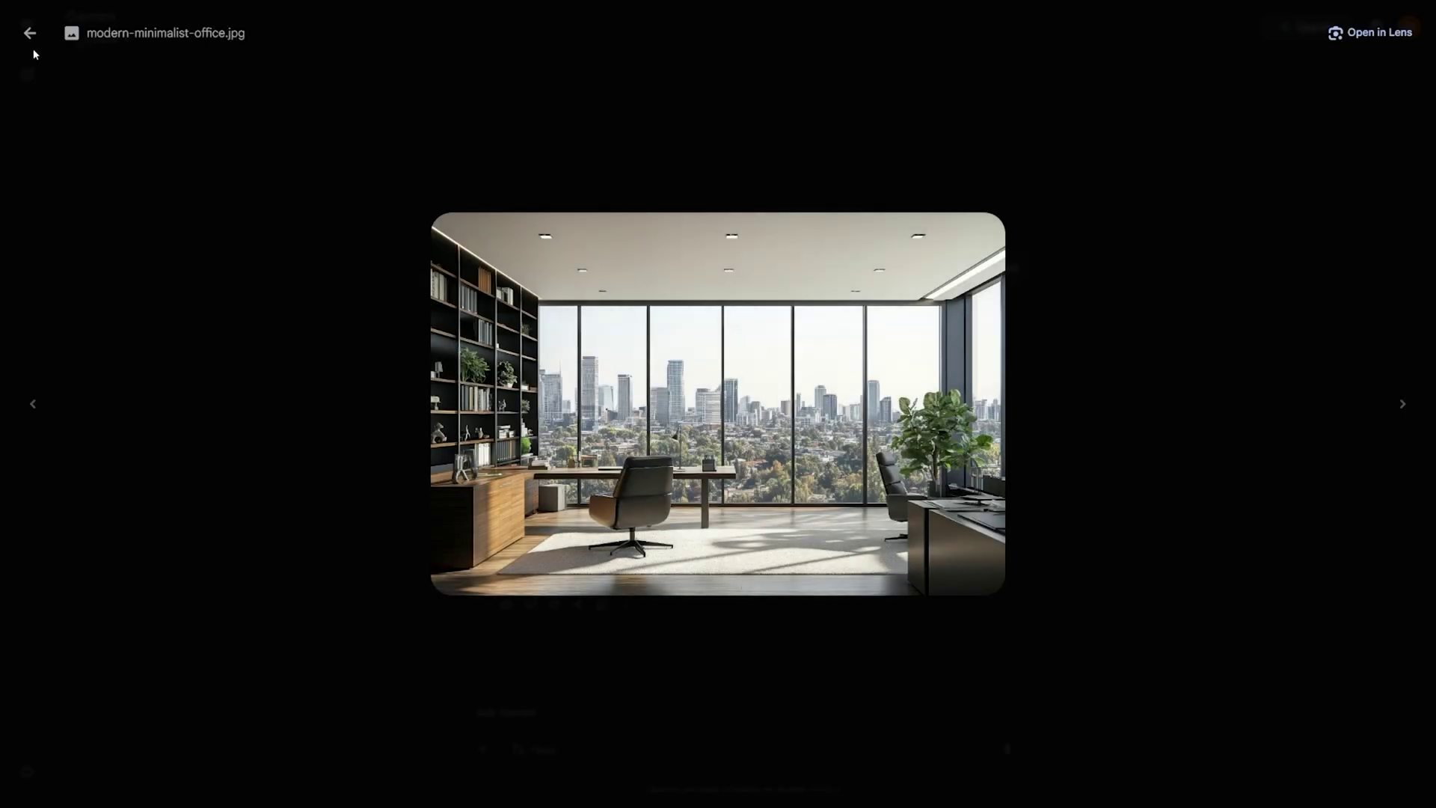
pyautogui.click(31, 43)
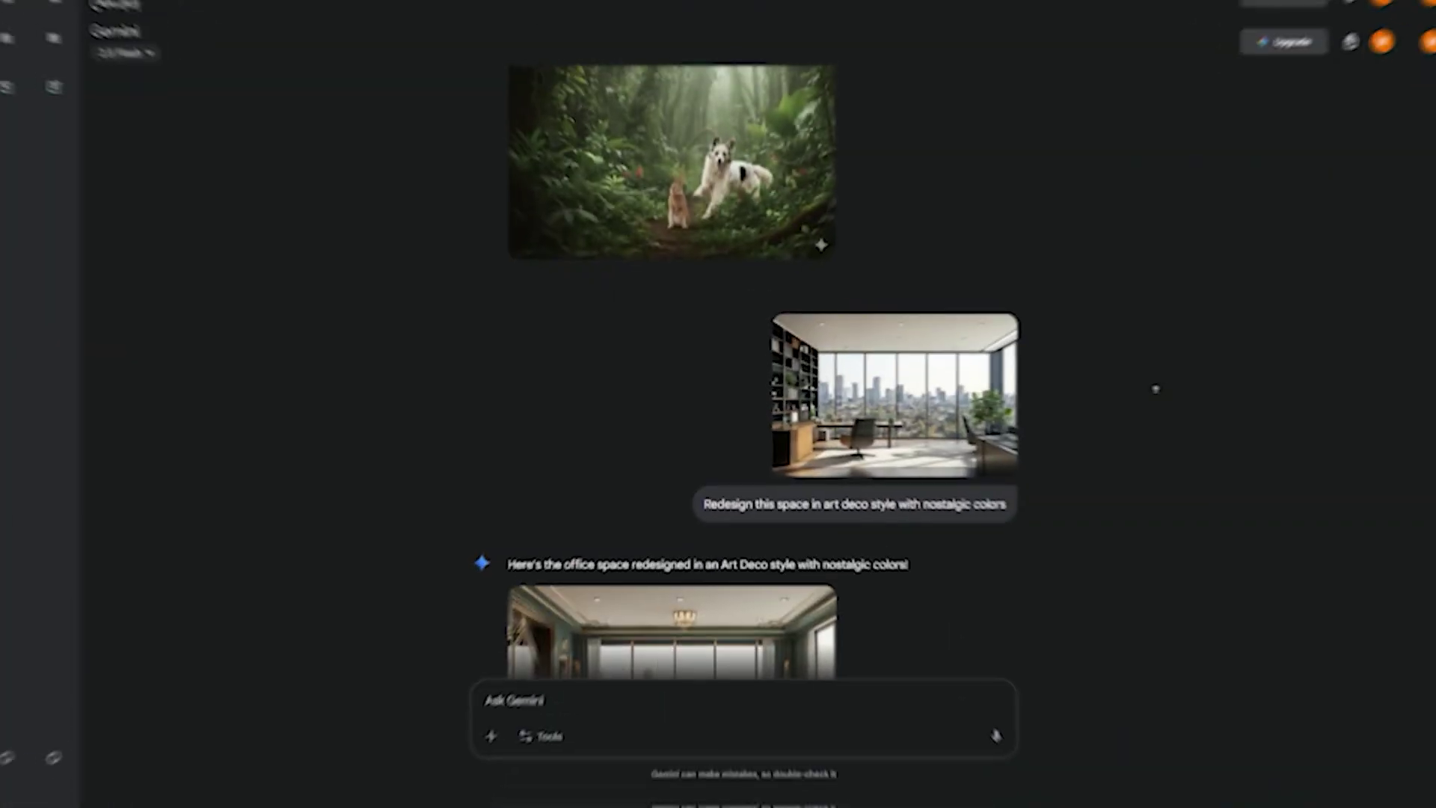
pyautogui.scroll(5, 1166, 388)
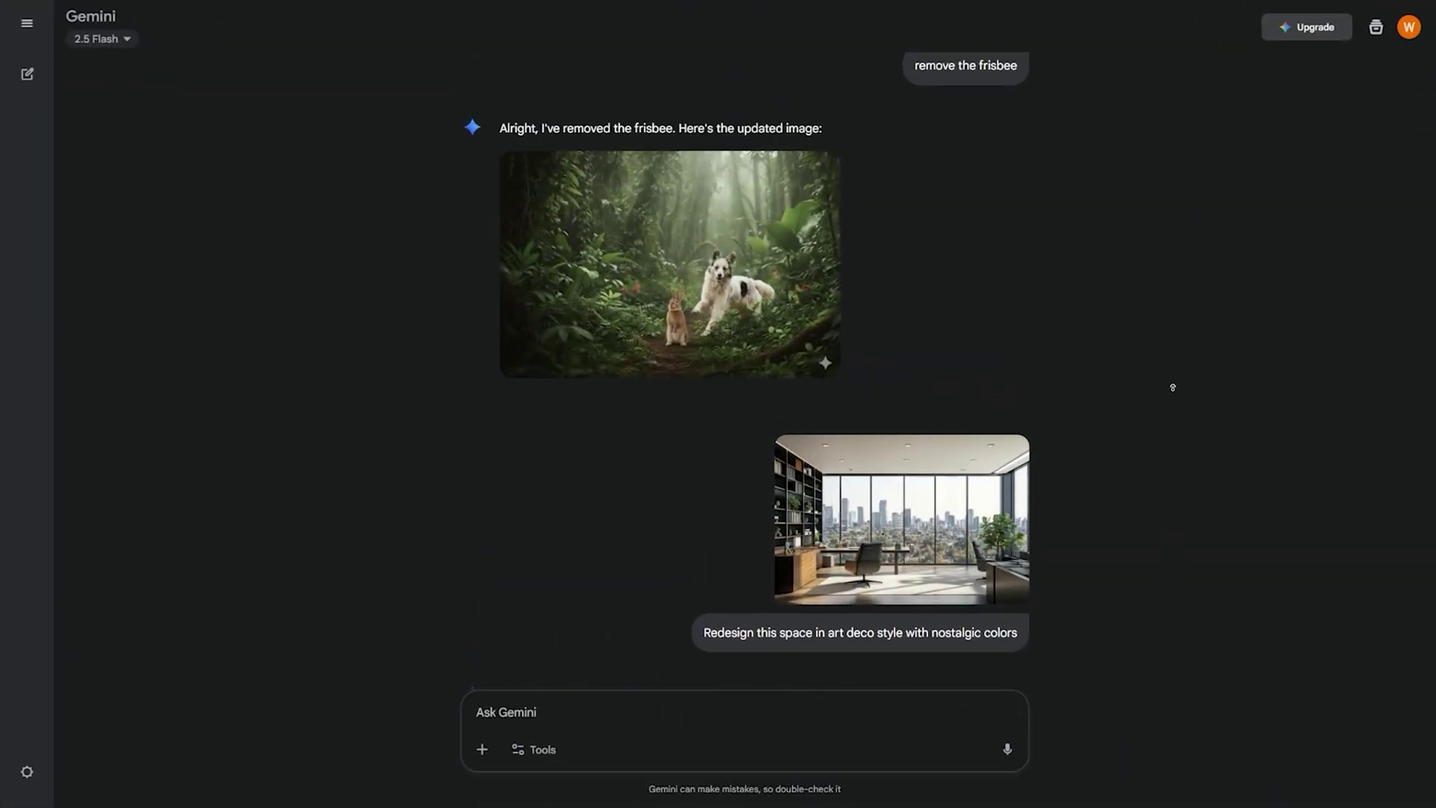
pyautogui.scroll(15, 1171, 385)
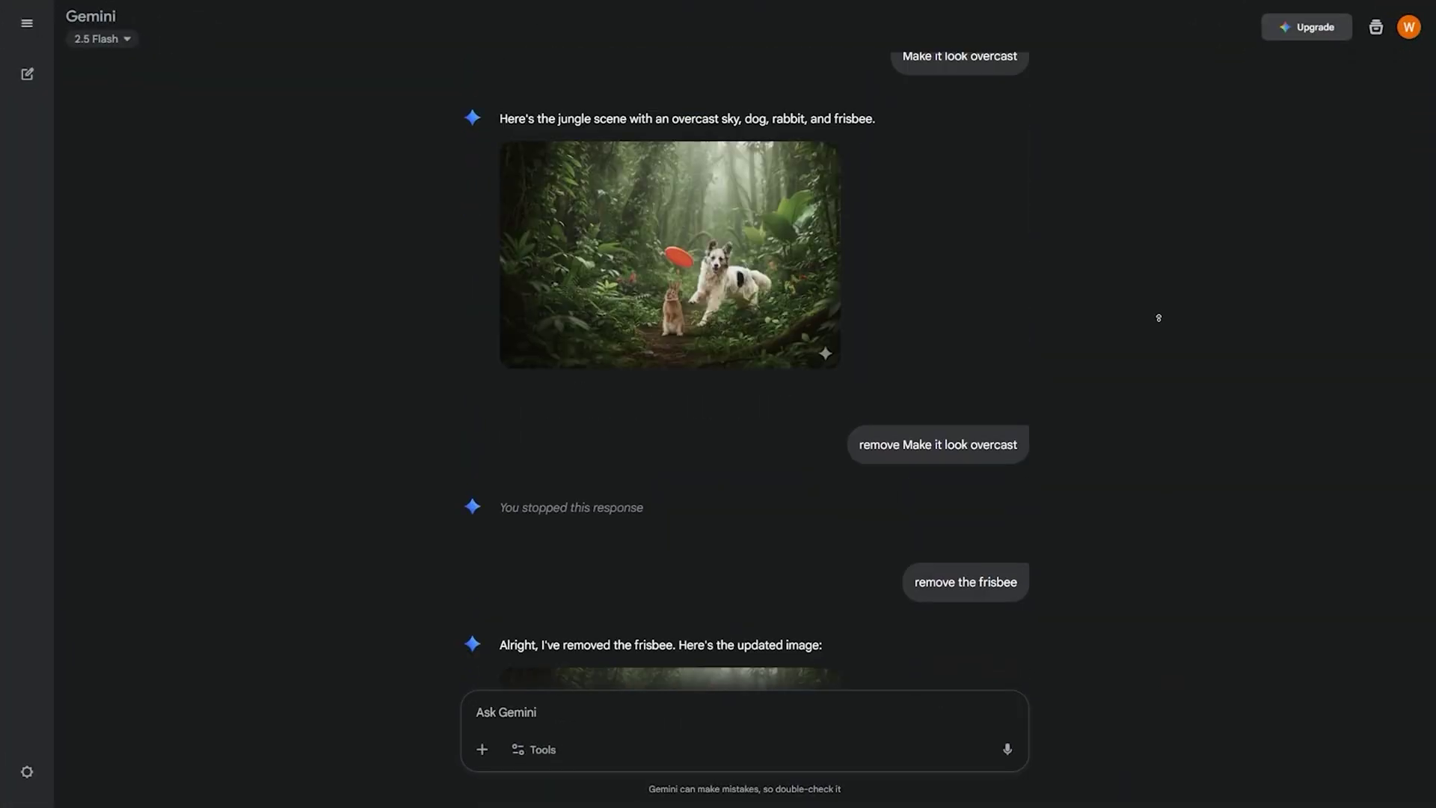
pyautogui.scroll(10, 1152, 385)
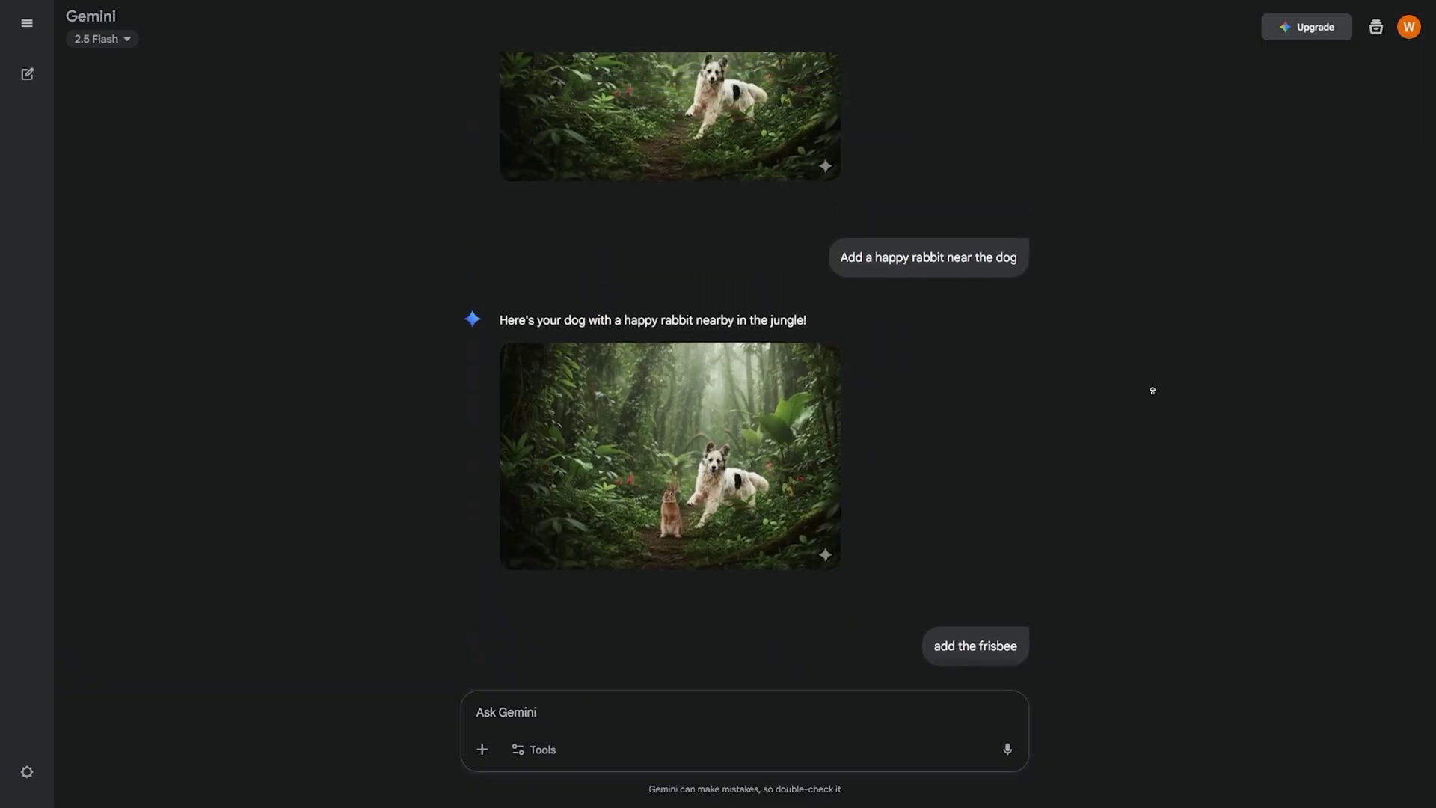
pyautogui.scroll(10, 1152, 391)
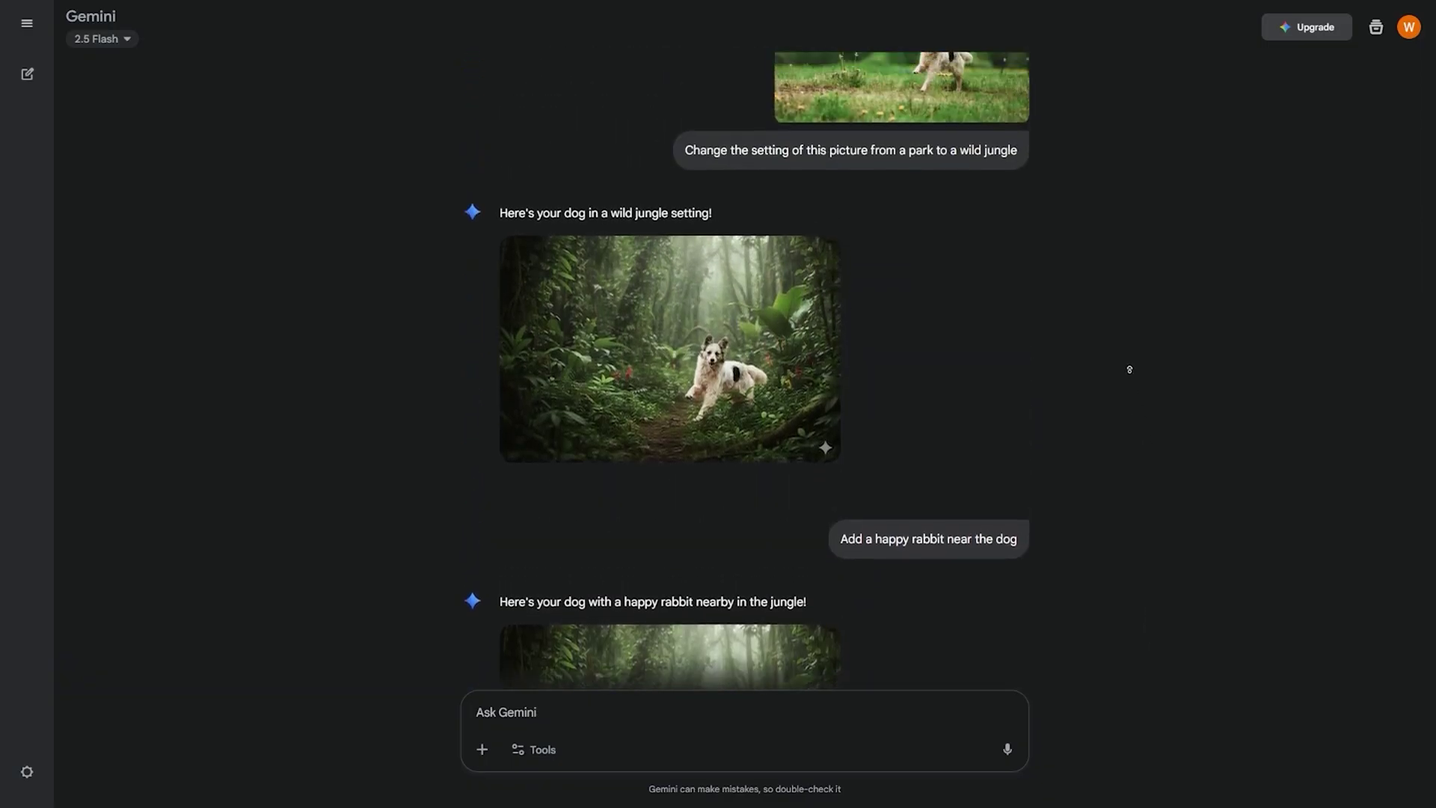
pyautogui.scroll(10, 1118, 378)
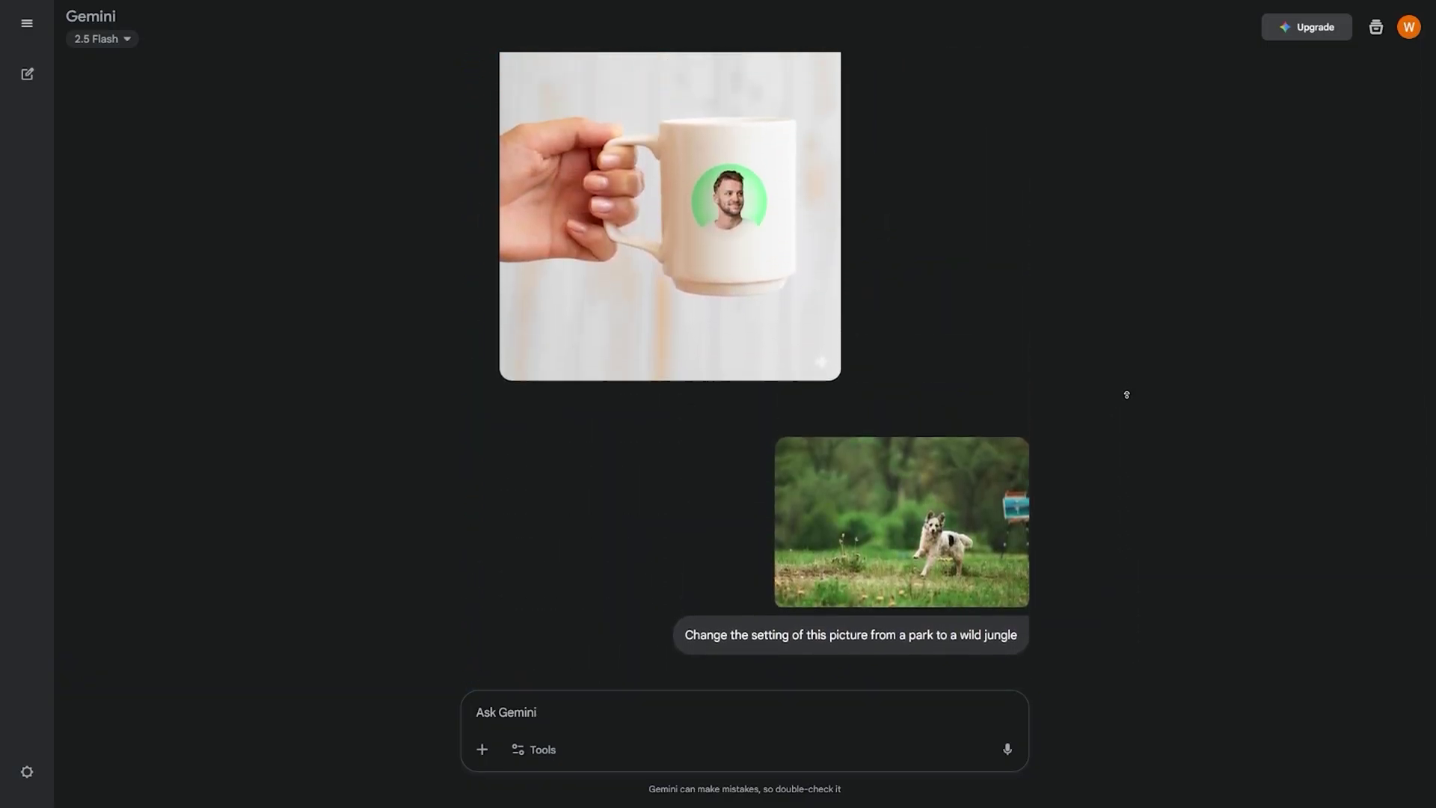
pyautogui.scroll(10, 1126, 392)
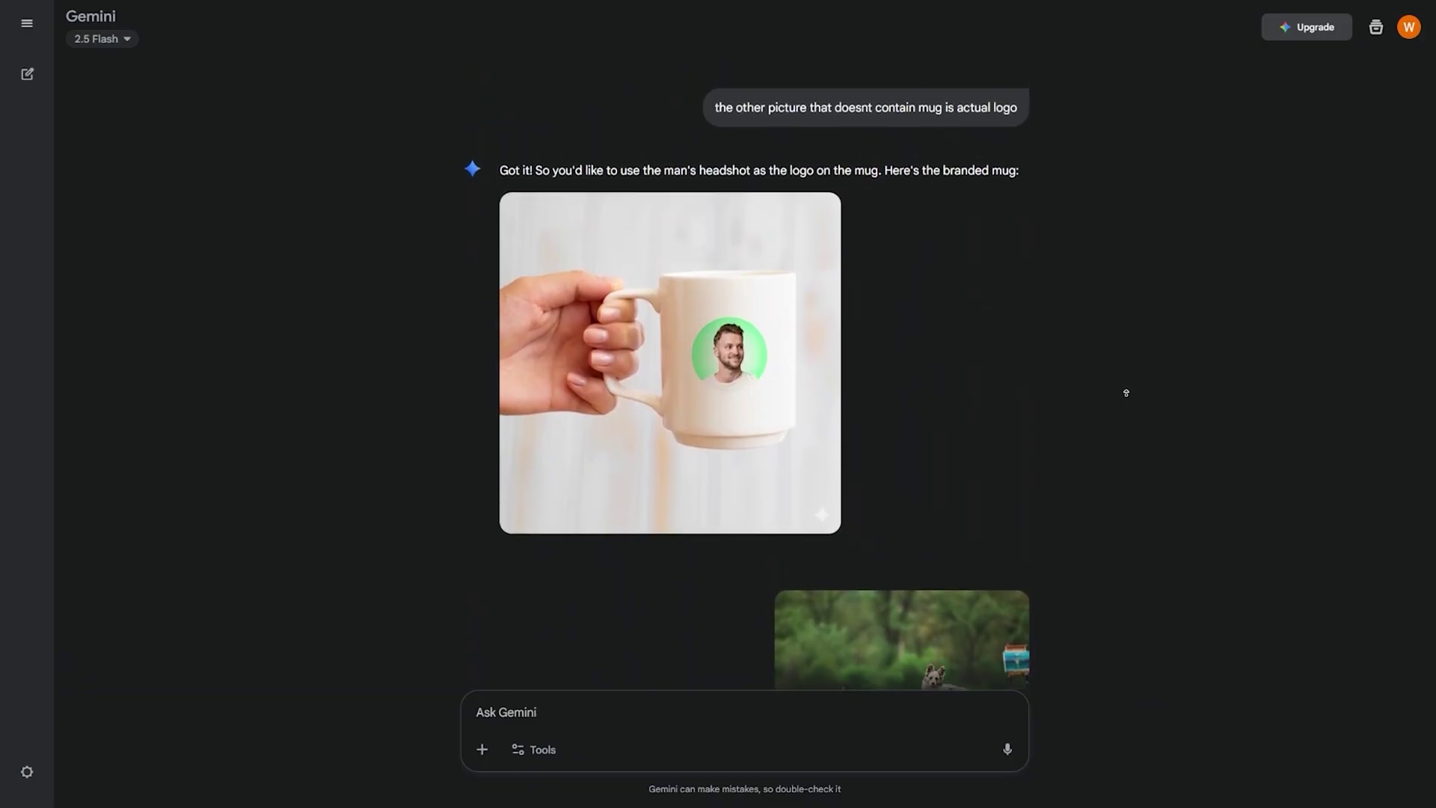
pyautogui.scroll(3, 1123, 390)
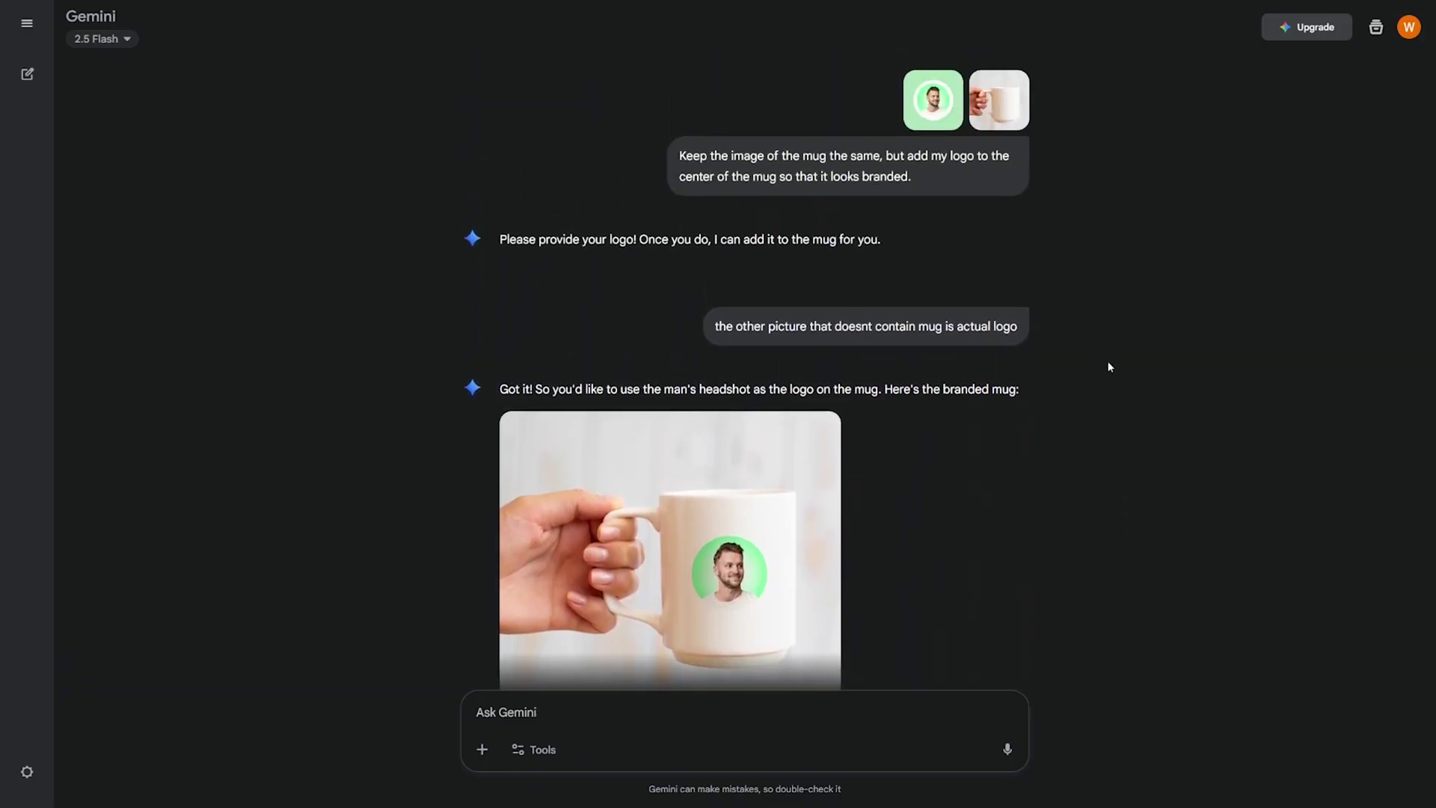
pyautogui.scroll(-3, 823, 486)
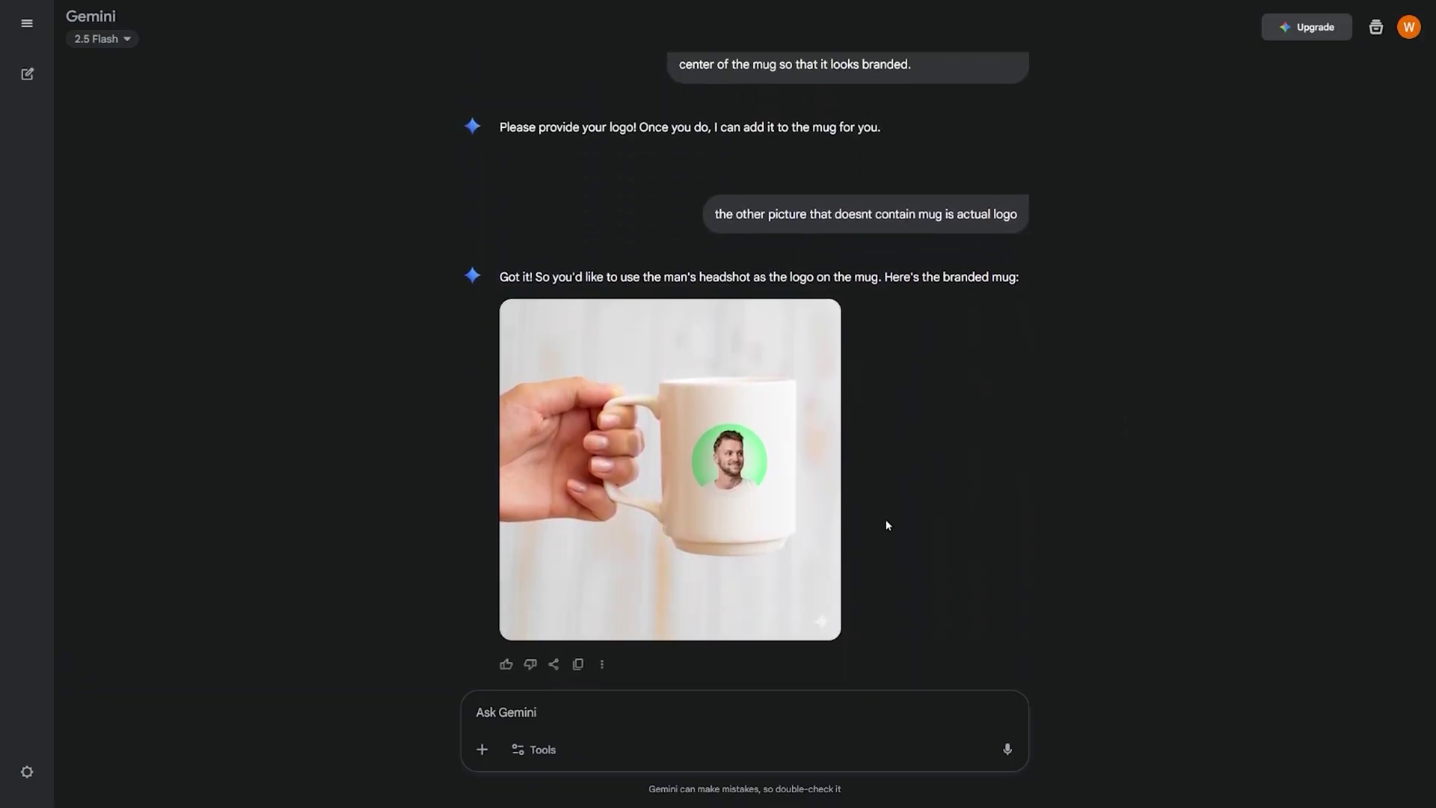
pyautogui.scroll(-8, 1033, 508)
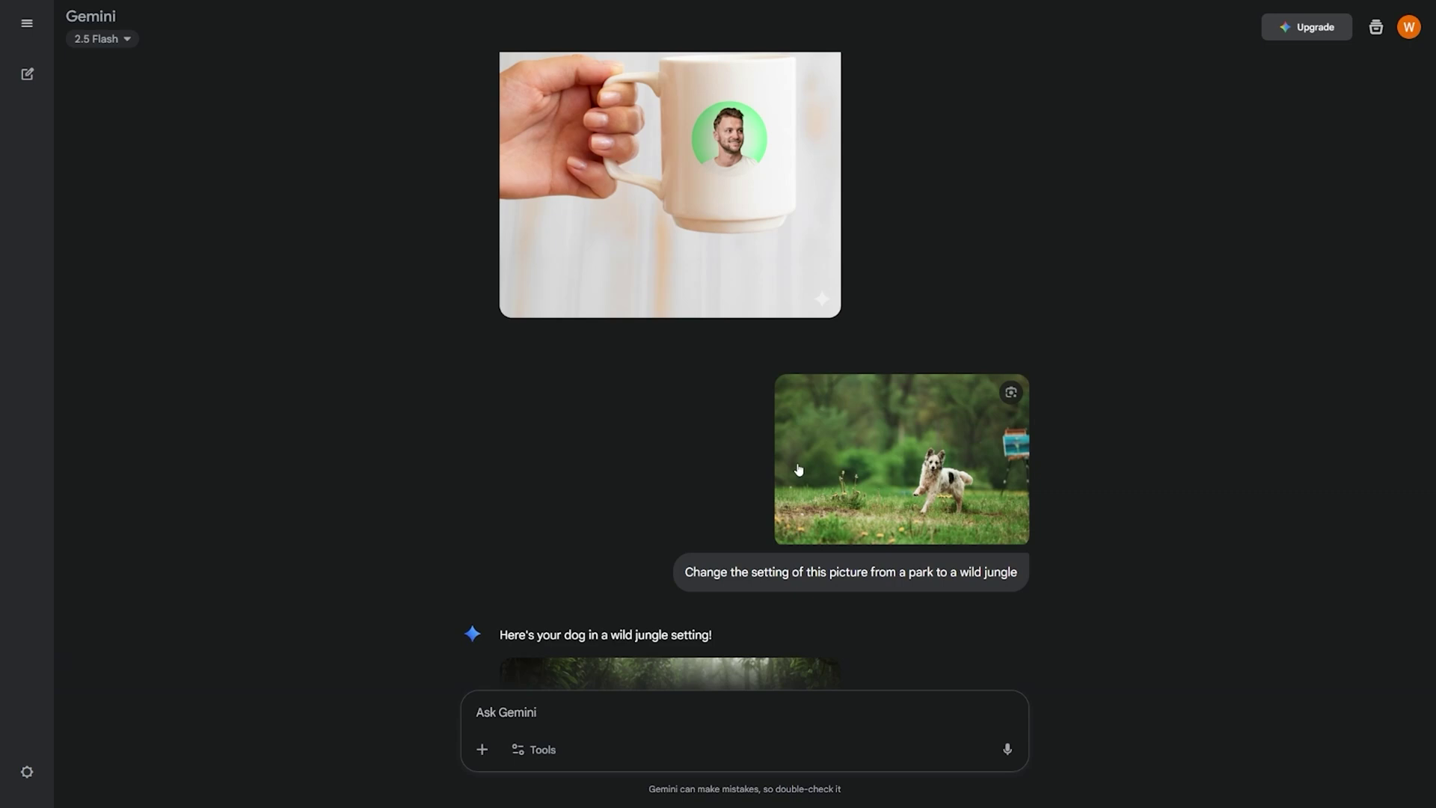
pyautogui.scroll(2, 798, 470)
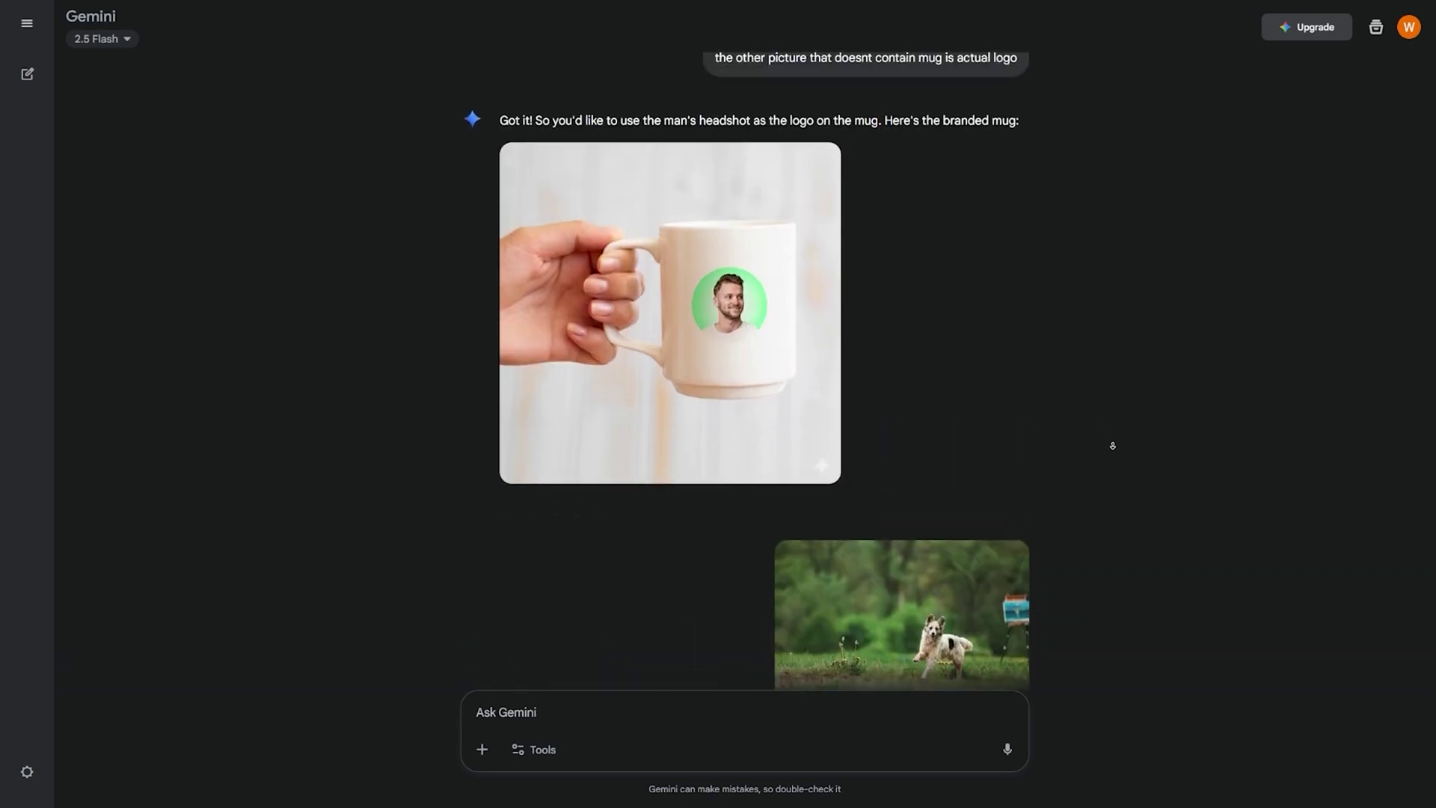
pyautogui.scroll(-2, 1112, 446)
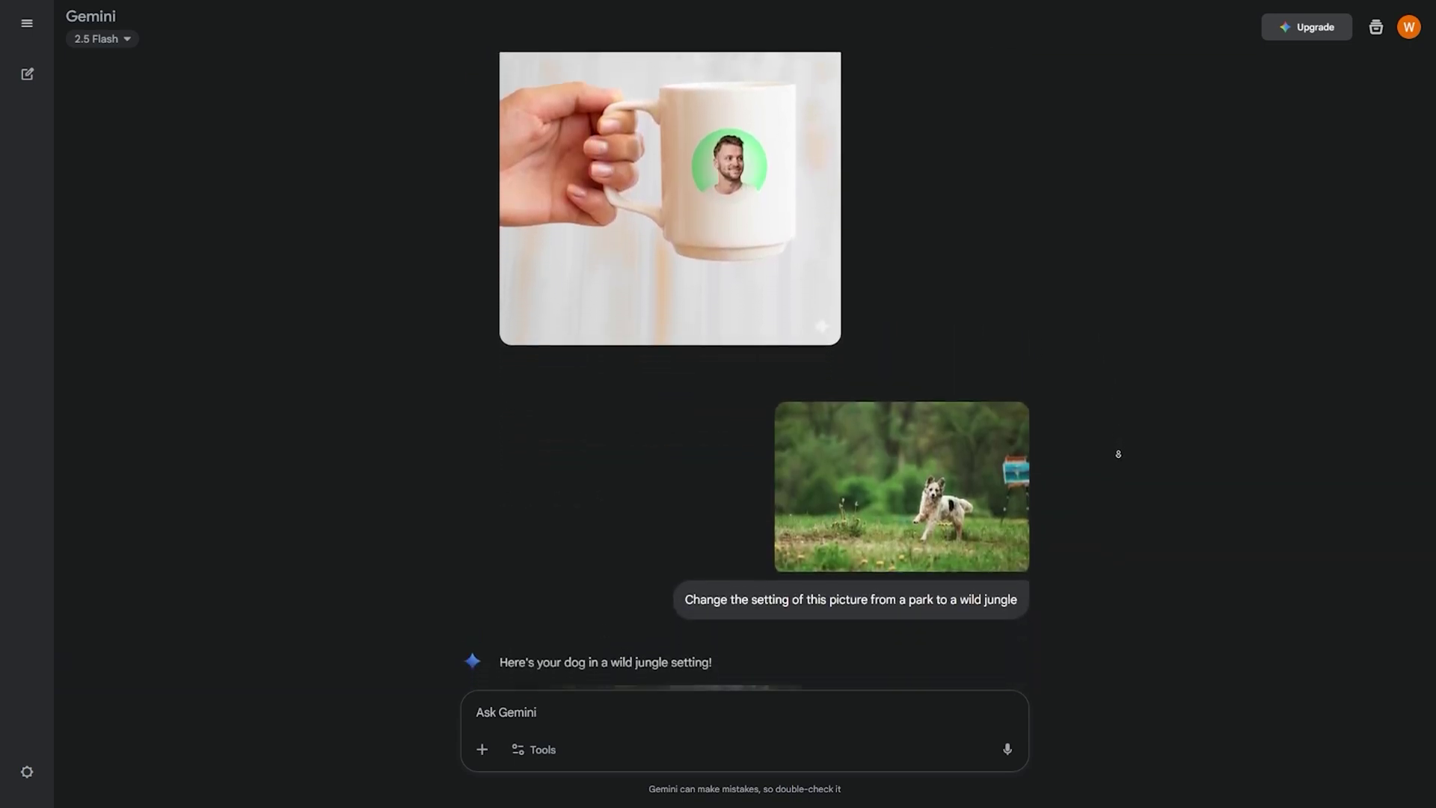
pyautogui.scroll(-2, 1119, 454)
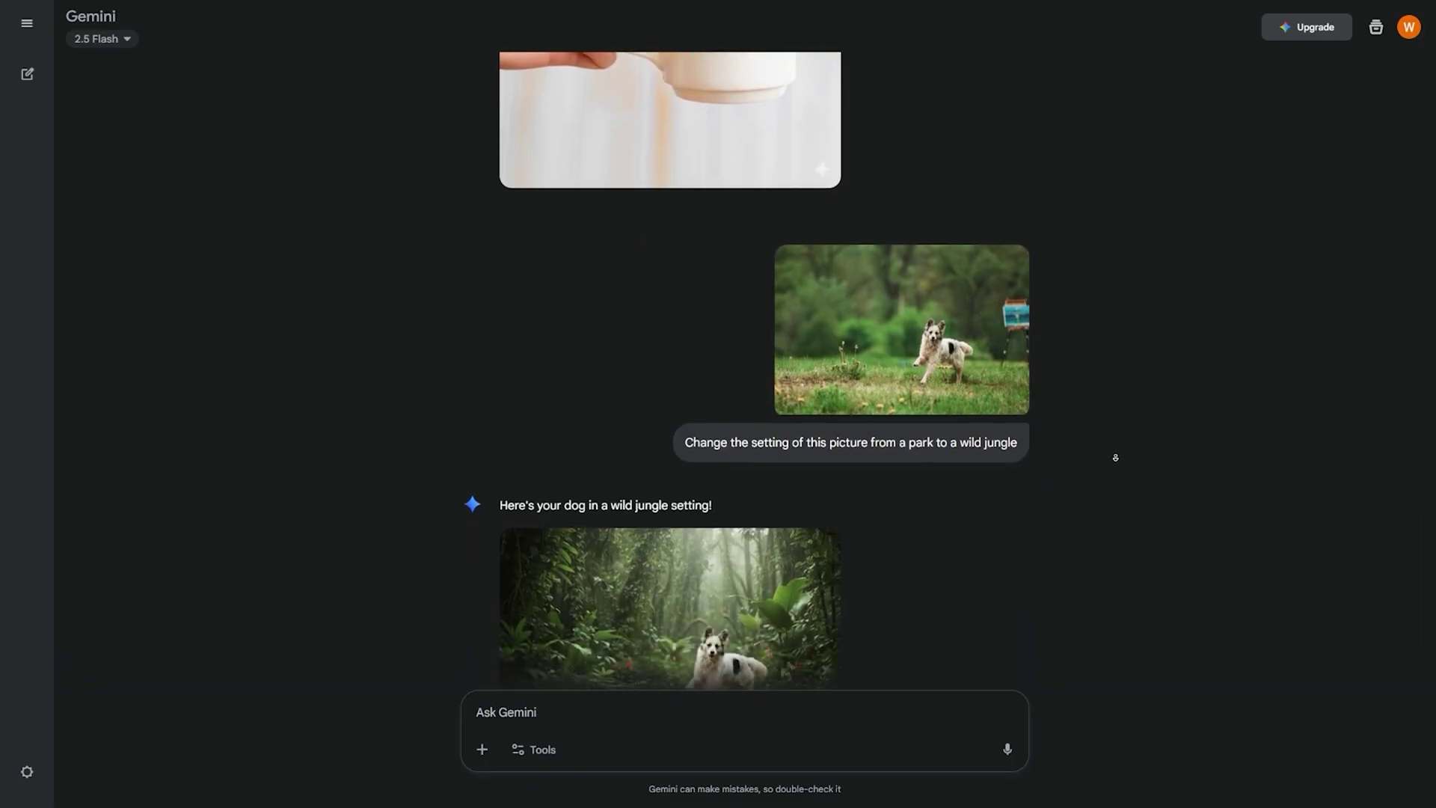
pyautogui.scroll(-3, 1116, 457)
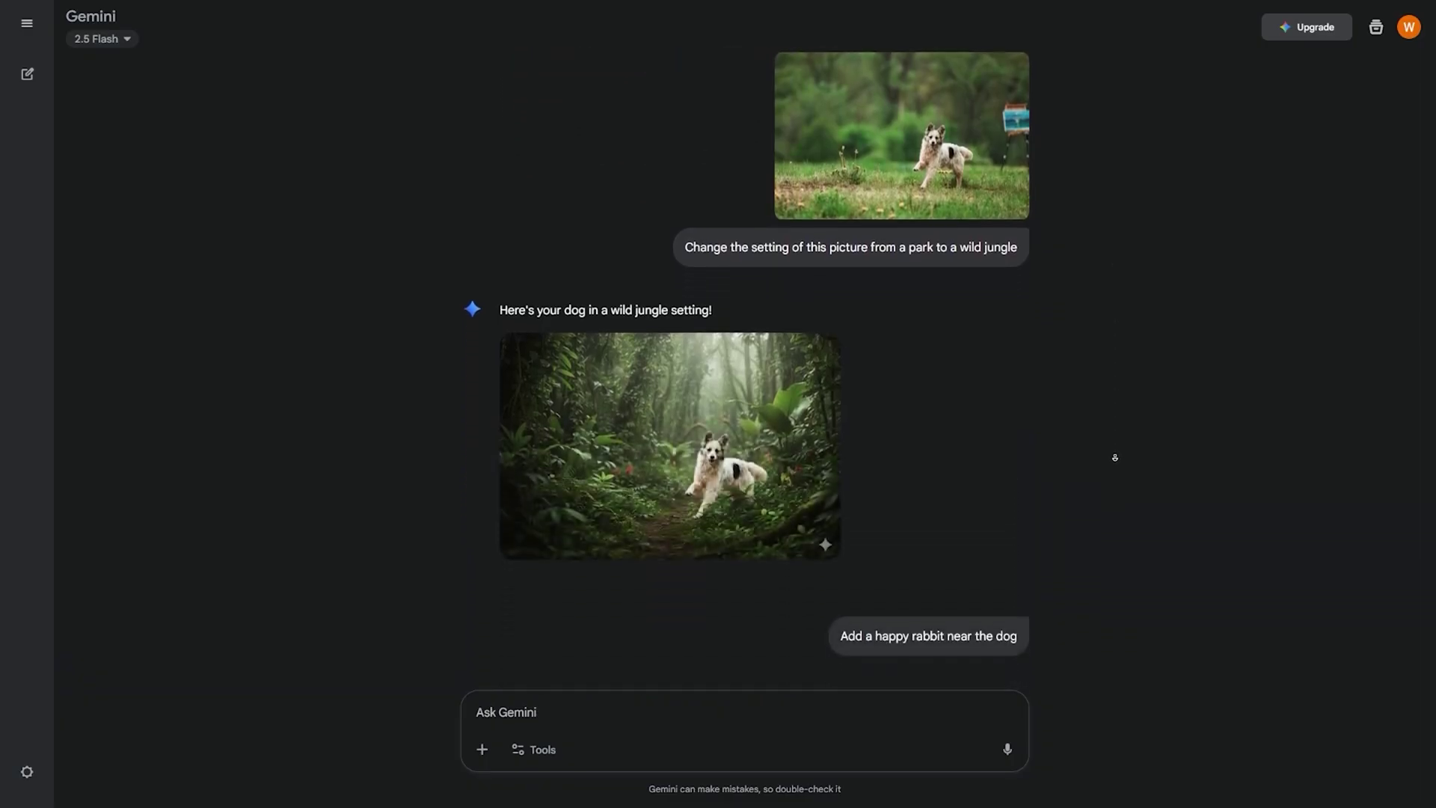
pyautogui.scroll(-1, 1115, 458)
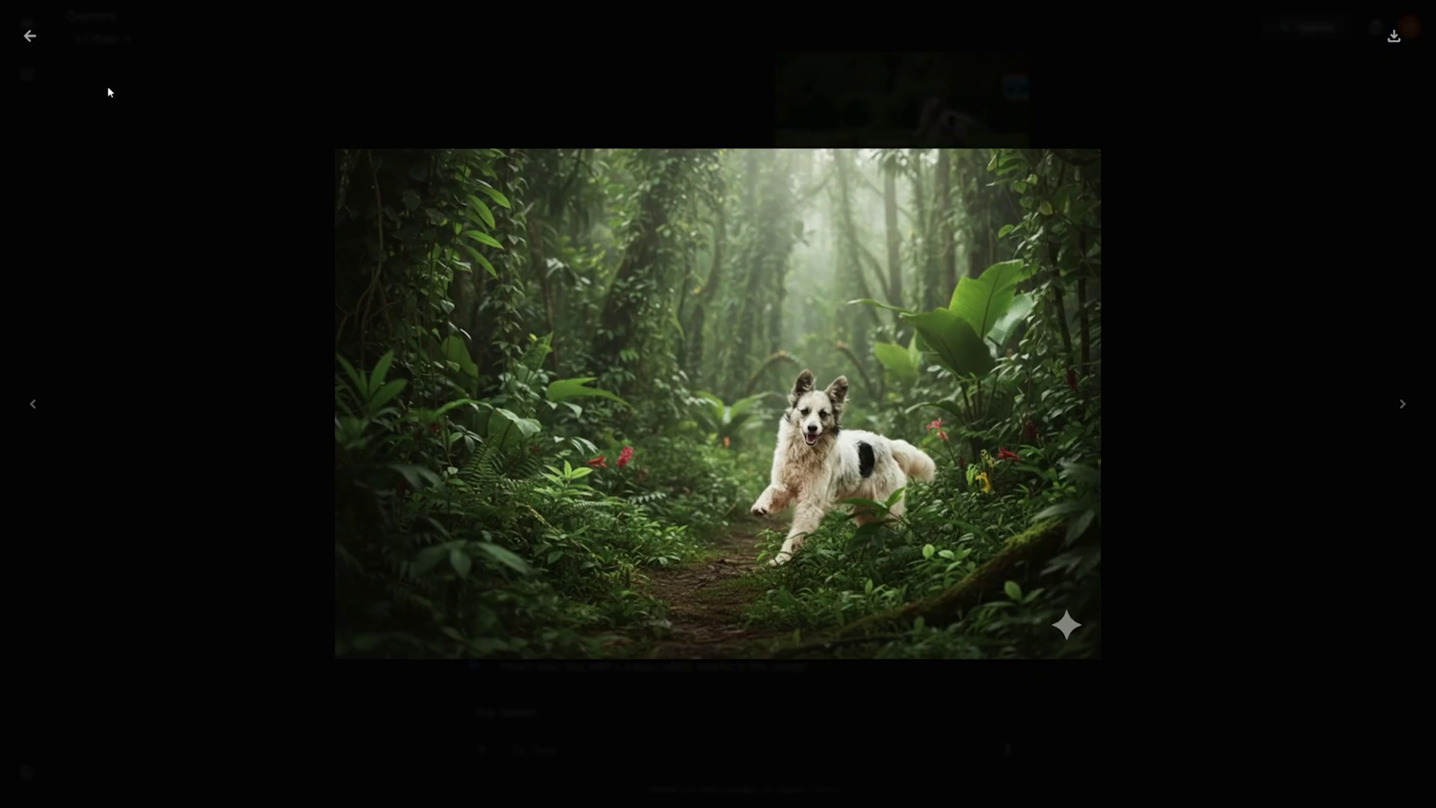
pyautogui.click(30, 36)
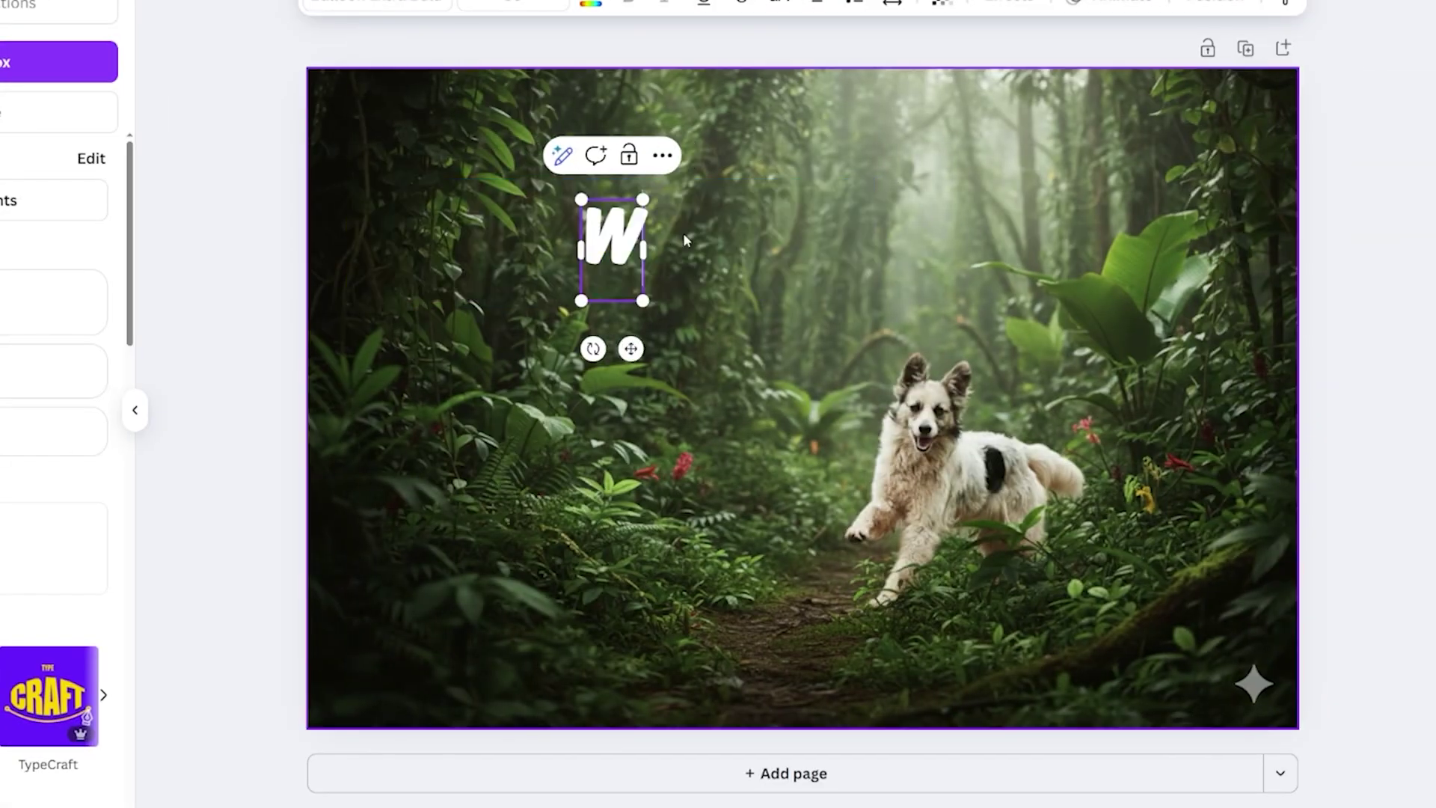
# - Resize the crop box around the running dog to 1017 × 586
pyautogui.write('ORDS')
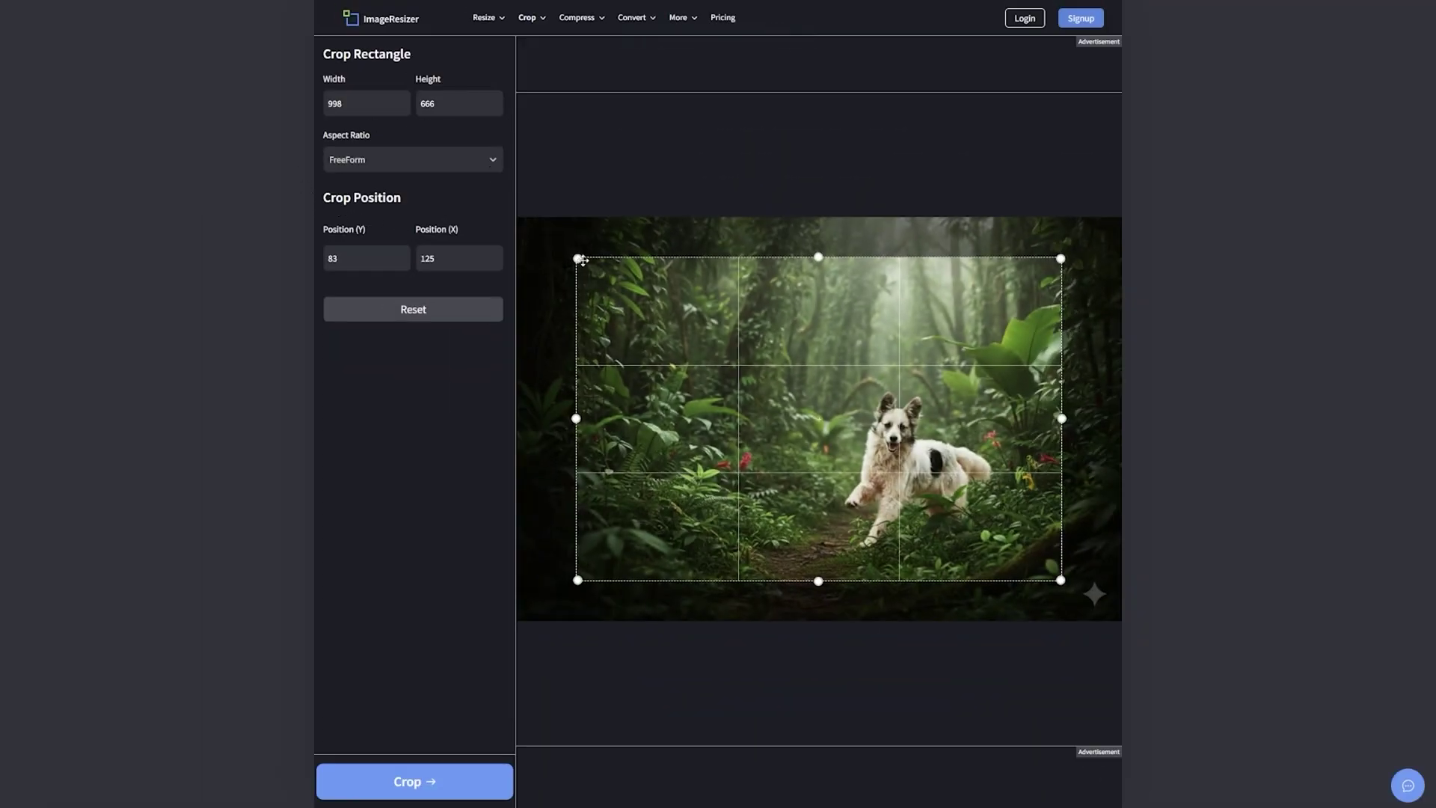
pyautogui.moveTo(582, 260)
pyautogui.mouseDown()
pyautogui.moveTo(566, 276)
pyautogui.moveTo(597, 234)
pyautogui.moveTo(588, 277)
pyautogui.moveTo(523, 314)
pyautogui.moveTo(613, 282)
pyautogui.moveTo(602, 275)
pyautogui.mouseUp()
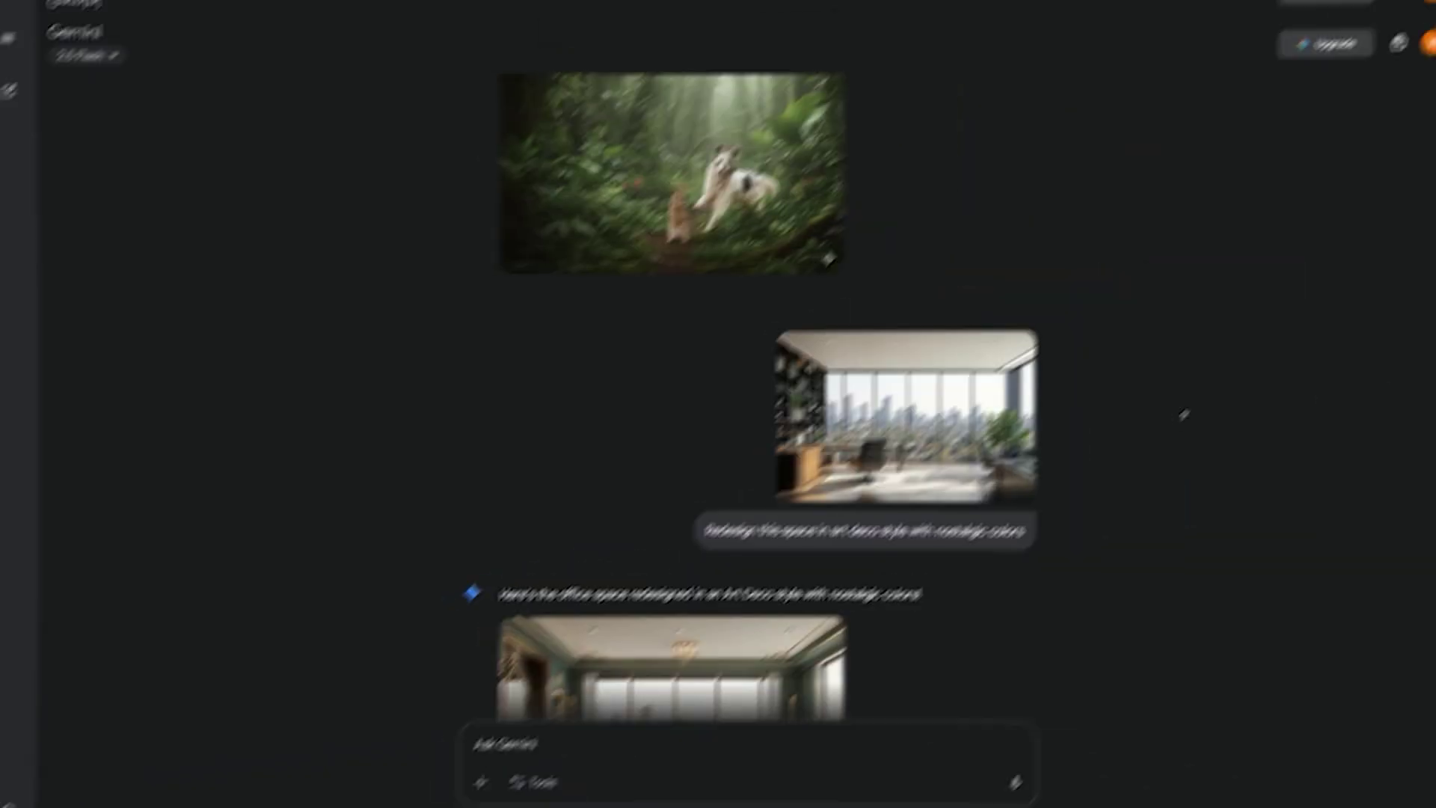
pyautogui.scroll(3, 1172, 387)
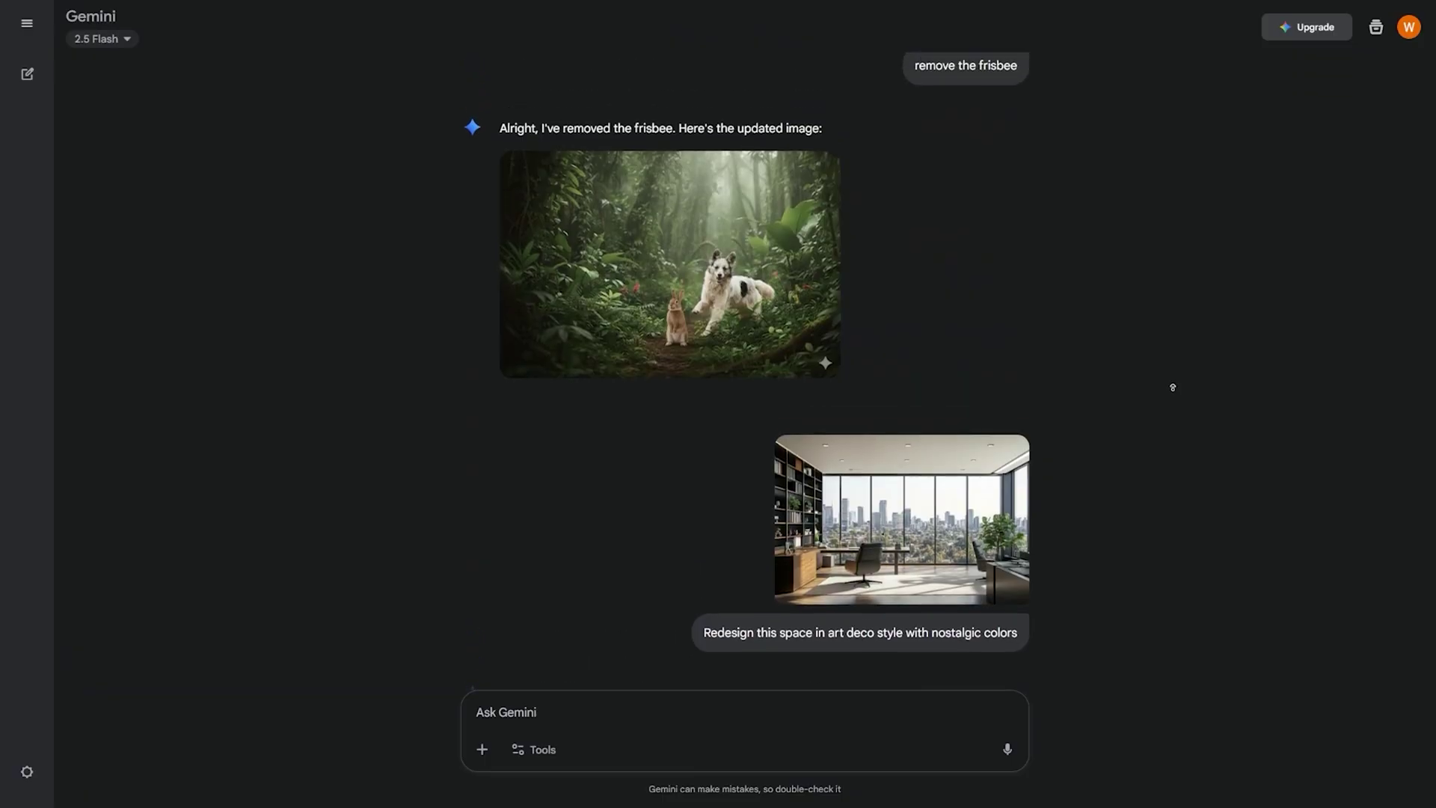
pyautogui.scroll(6, 1172, 387)
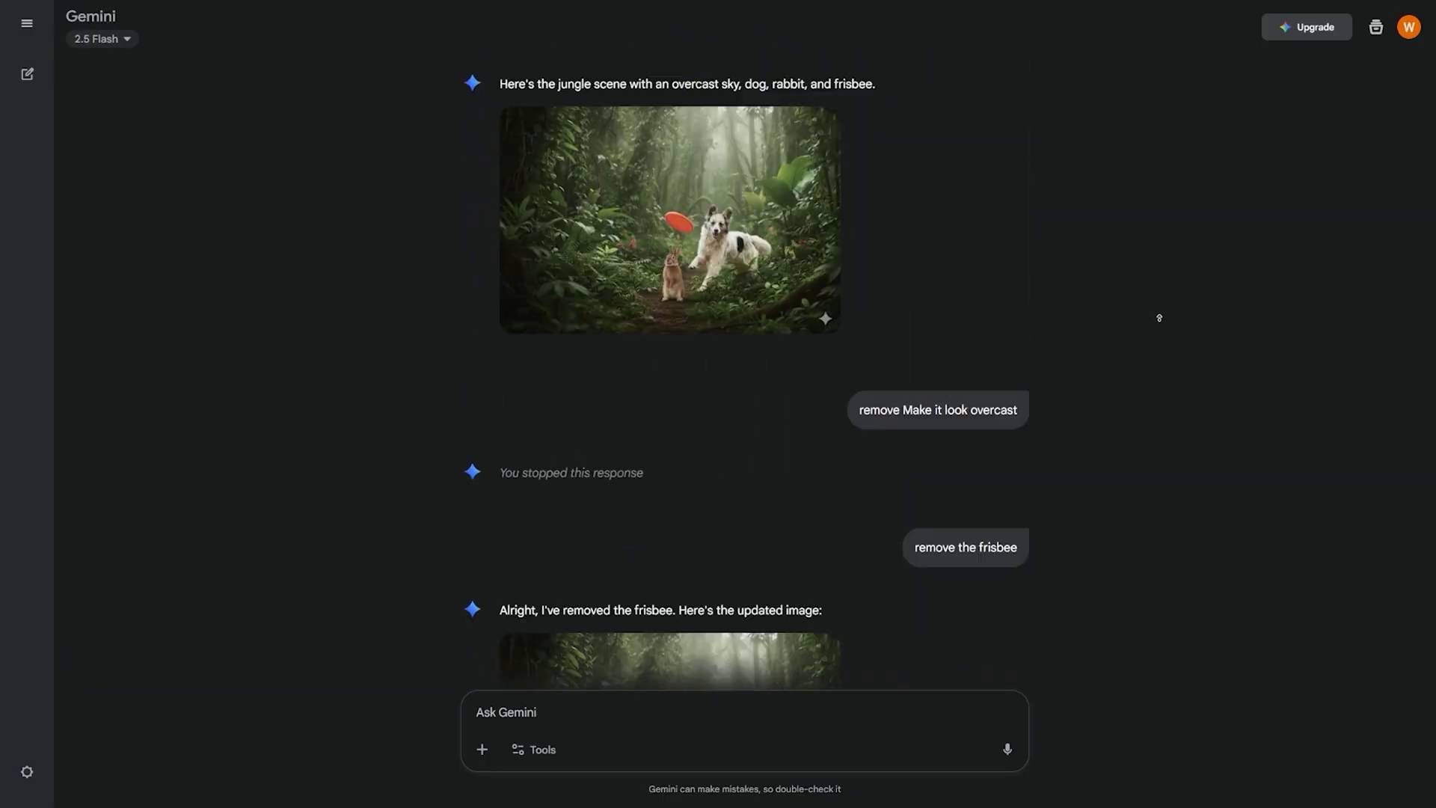
pyautogui.scroll(13, 1159, 318)
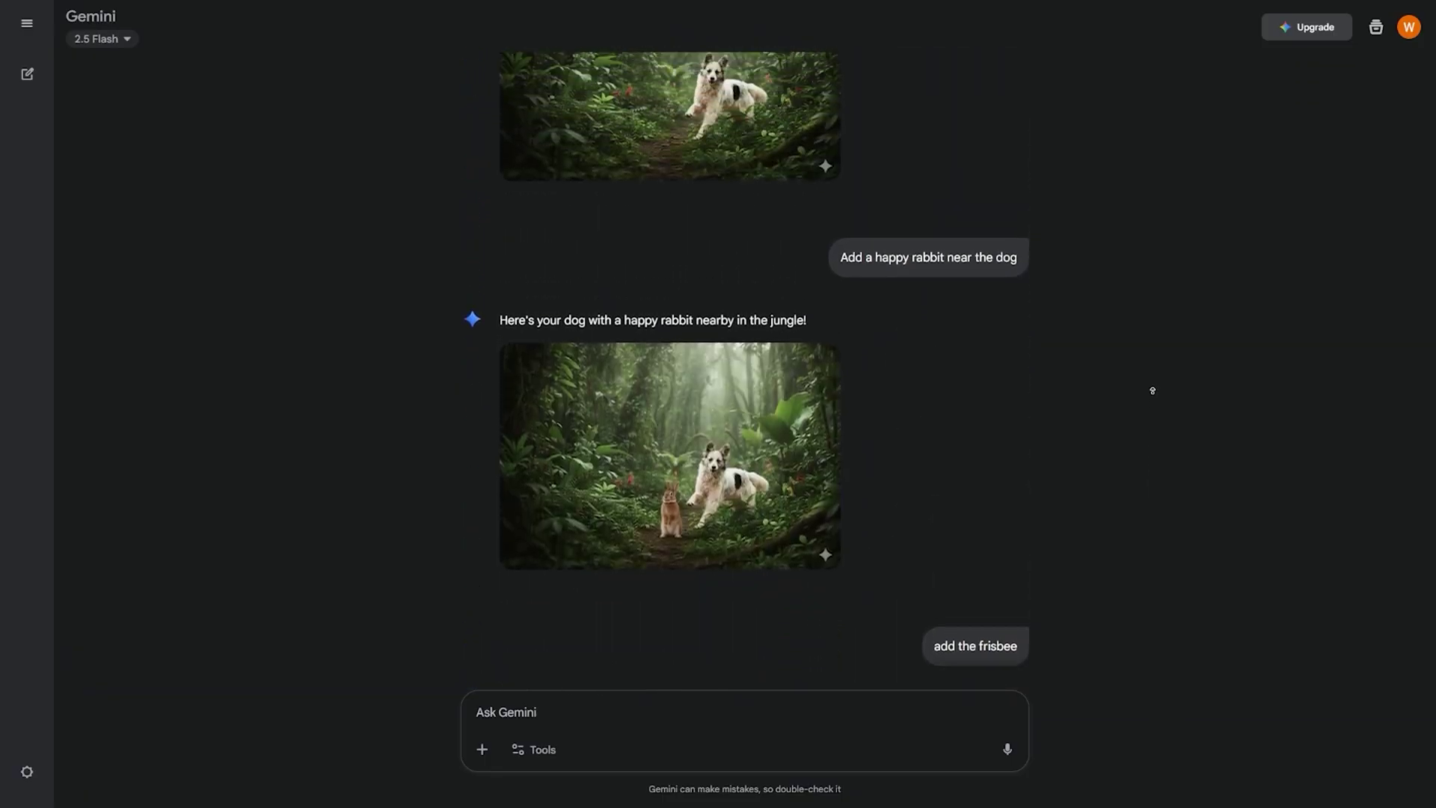
pyautogui.scroll(4, 1152, 390)
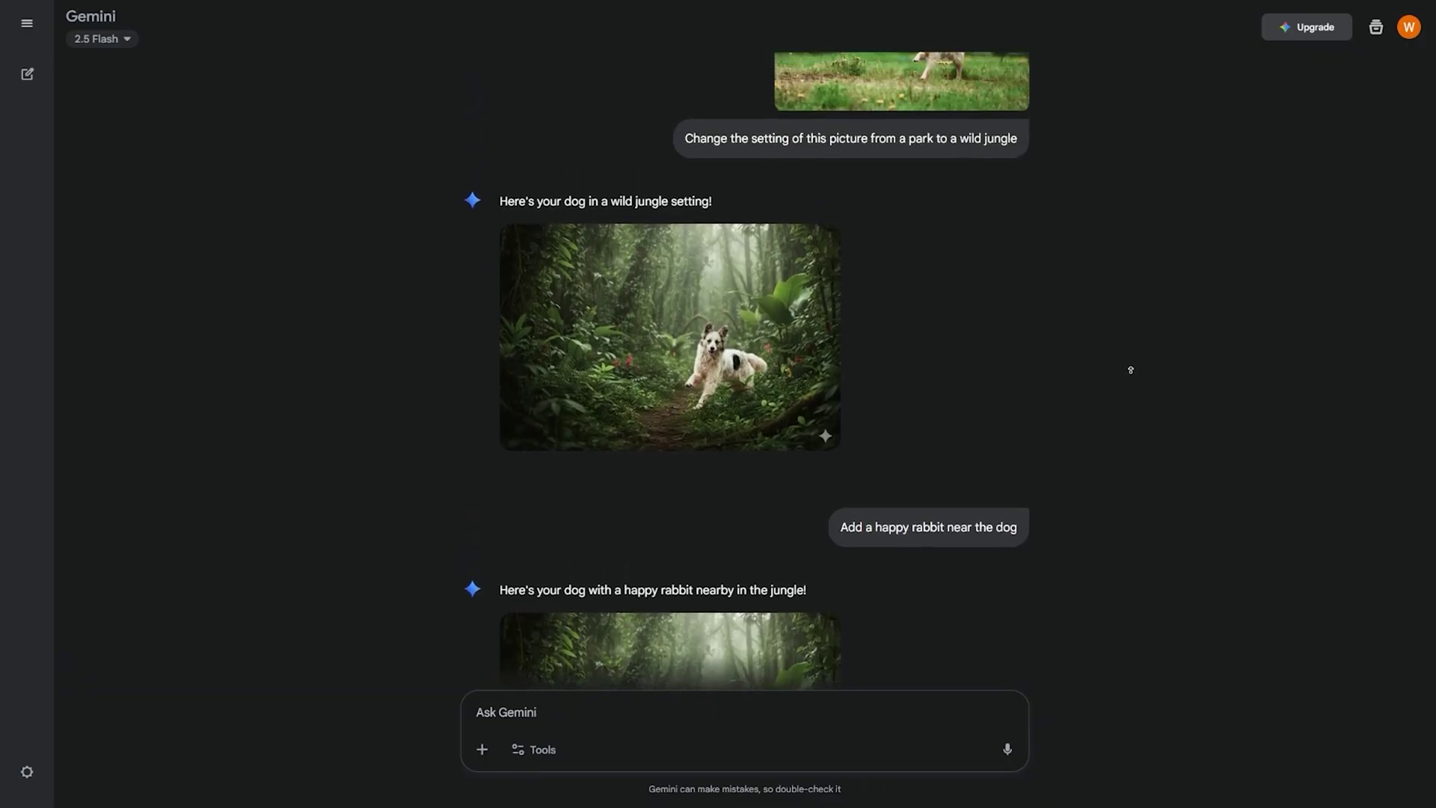
pyautogui.scroll(8, 1130, 369)
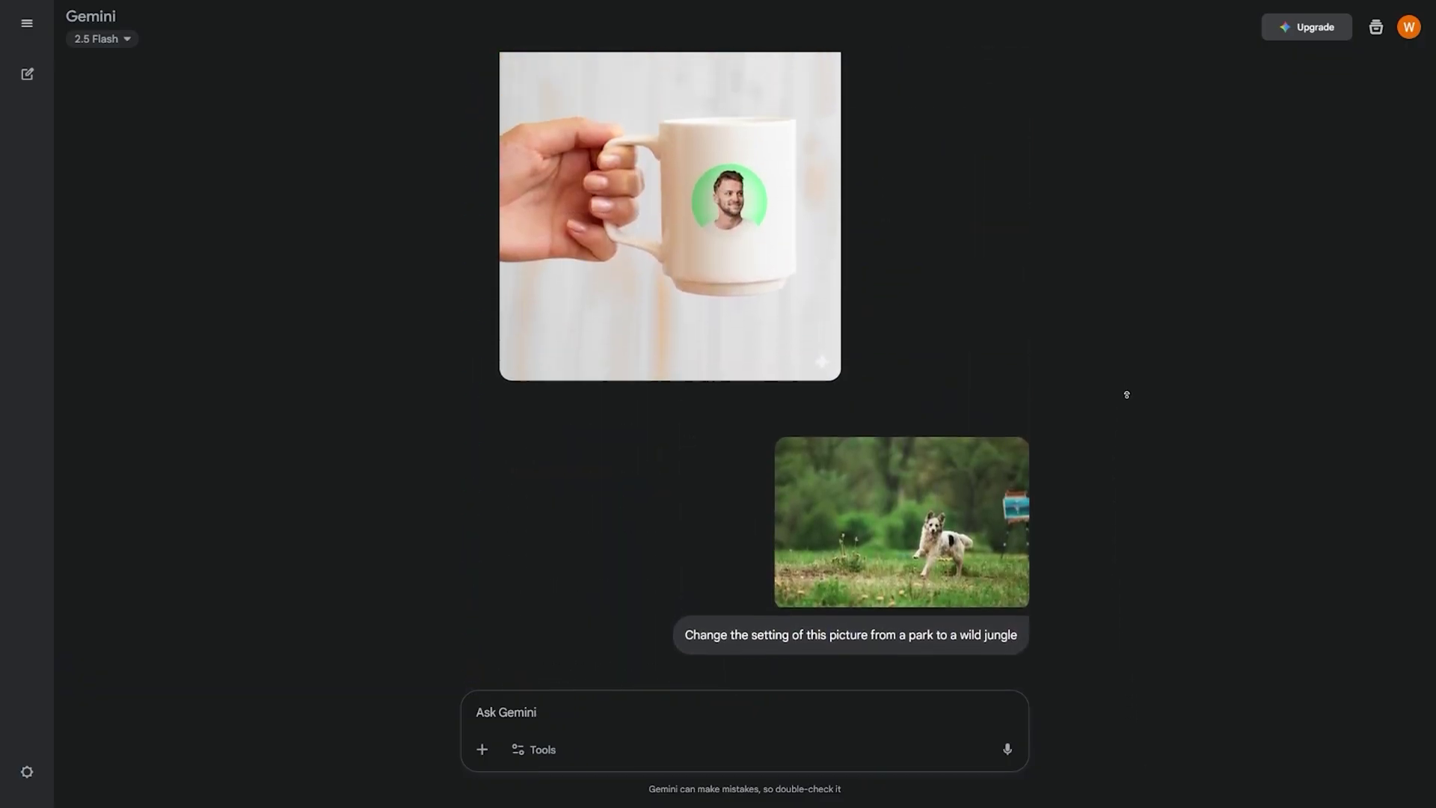
pyautogui.scroll(3, 1127, 394)
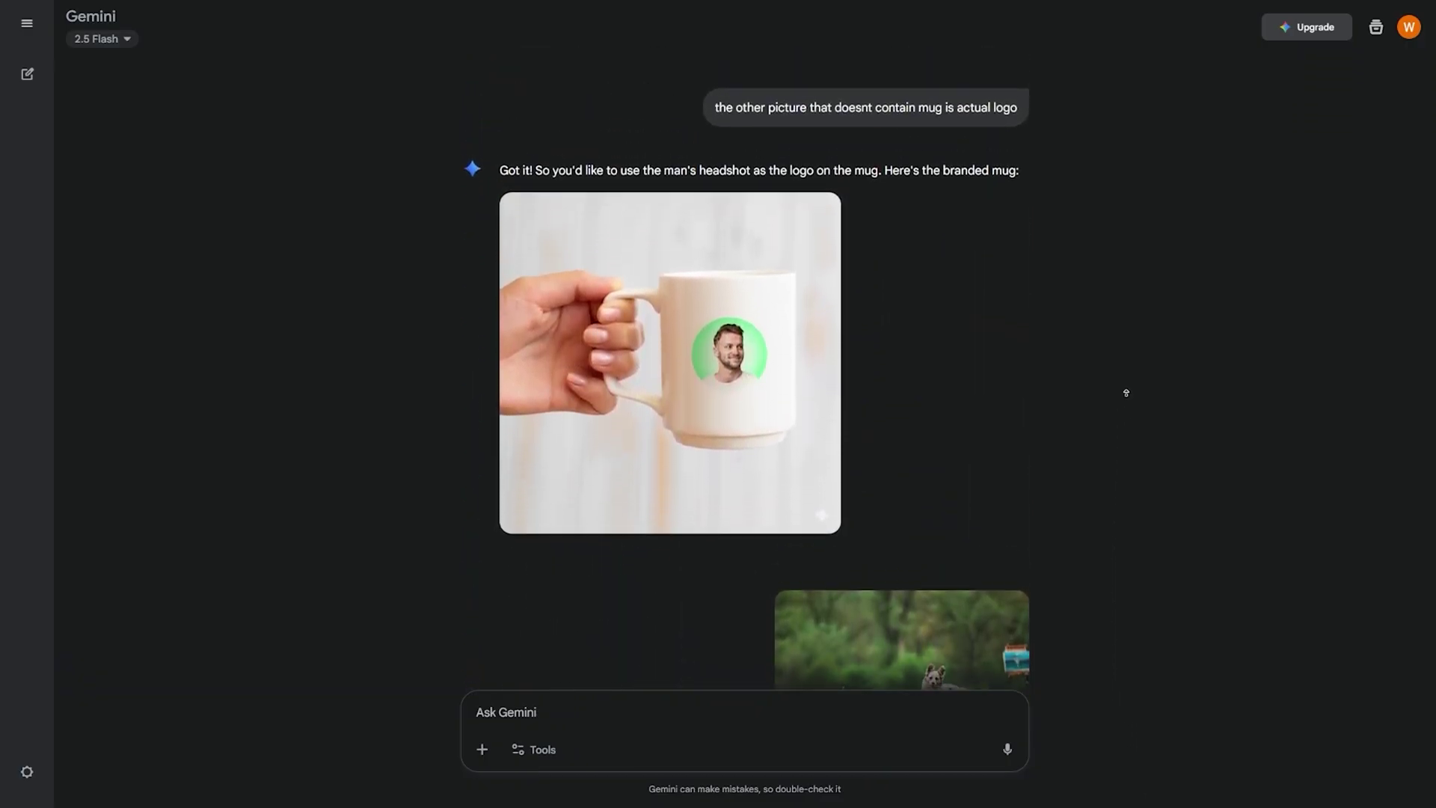
pyautogui.scroll(4, 1126, 393)
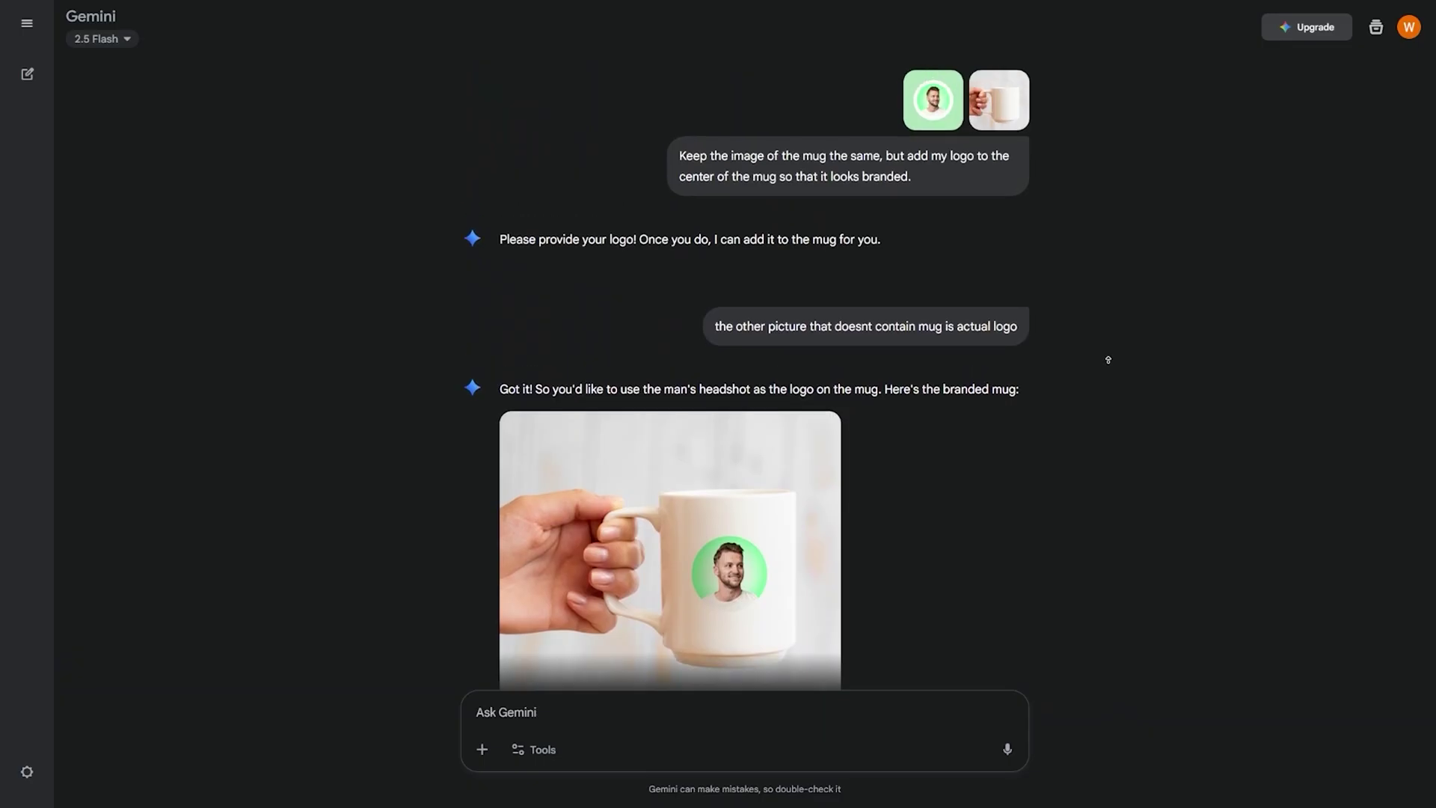
pyautogui.scroll(-2, 615, 489)
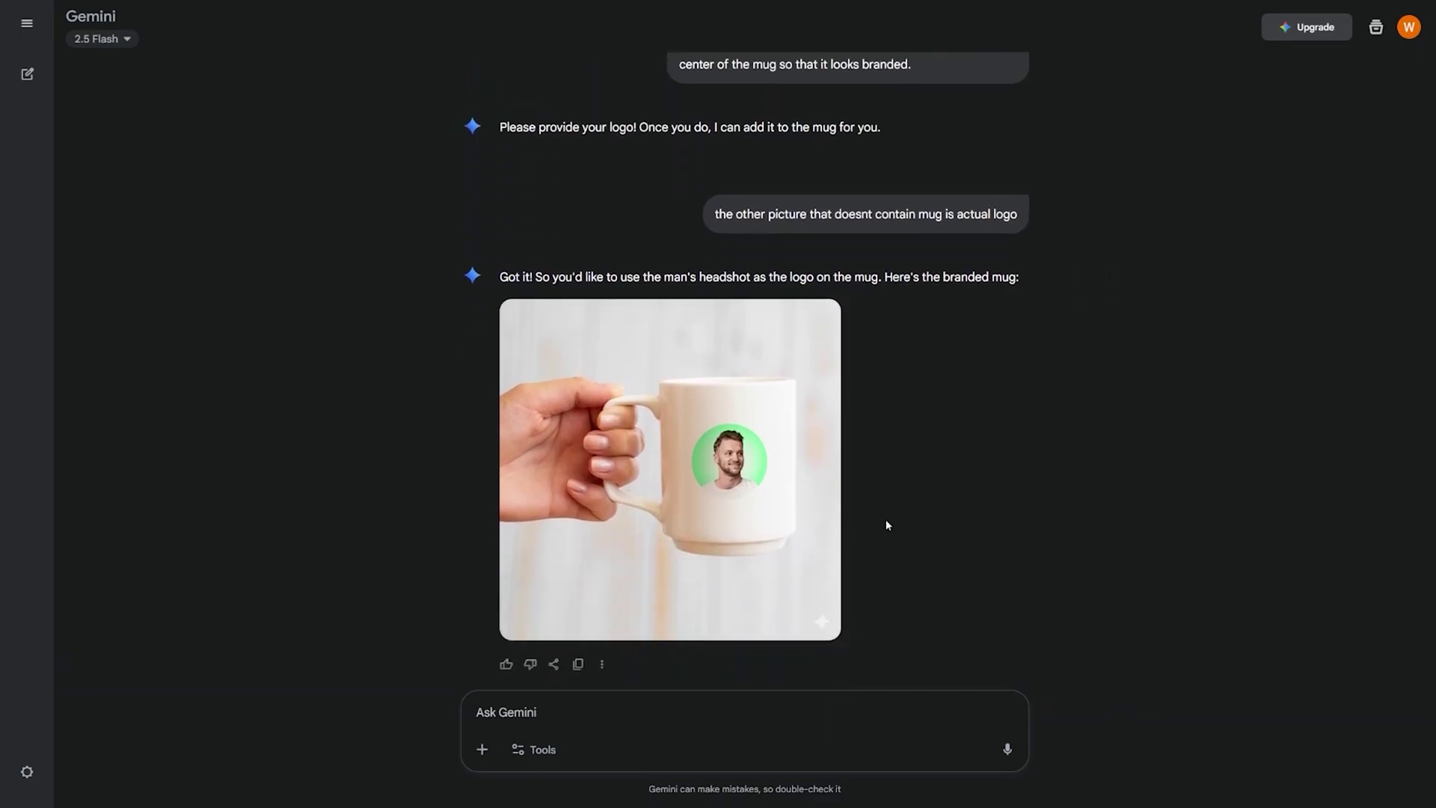
pyautogui.scroll(-4, 1029, 522)
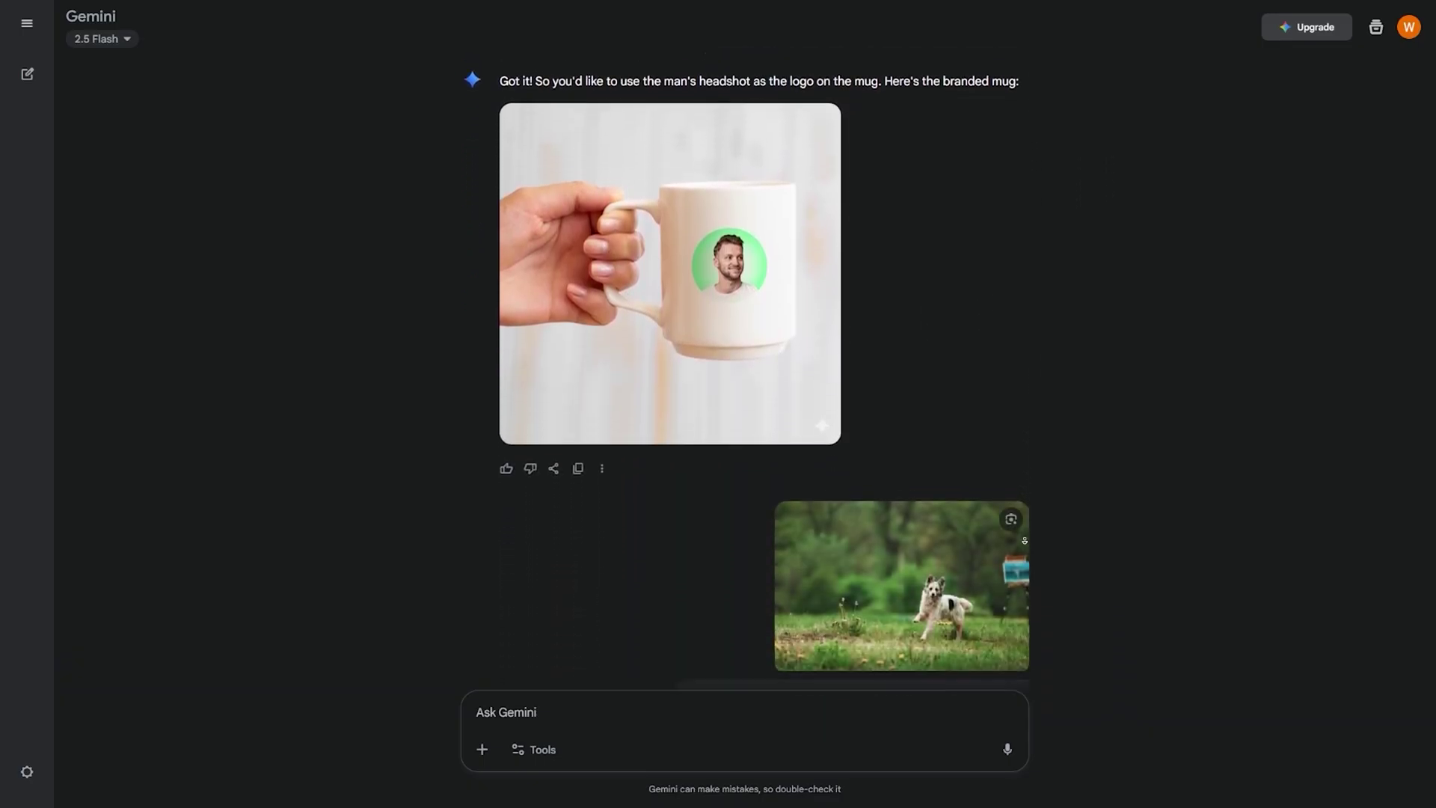
pyautogui.scroll(-3, 1025, 540)
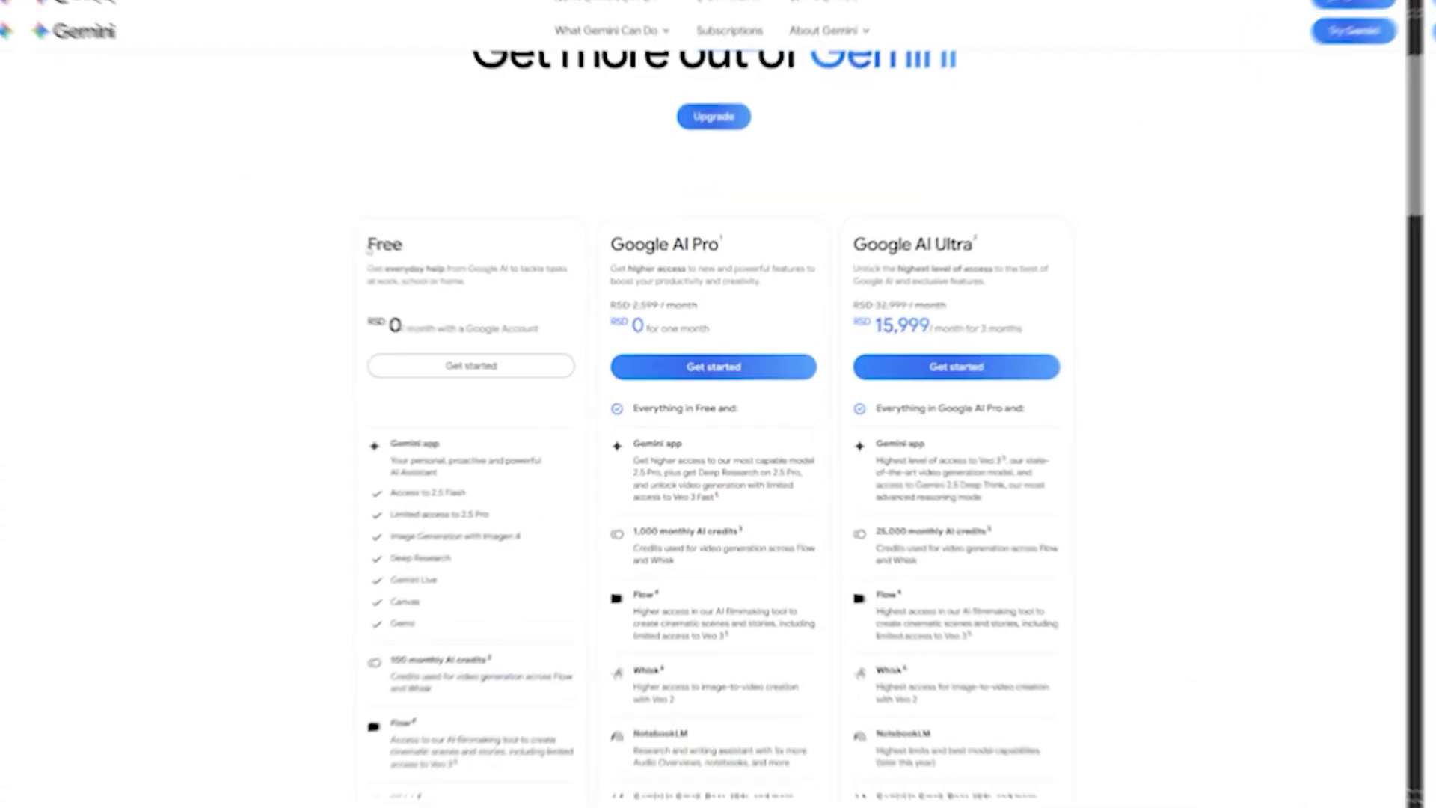
# - Highlight the Free plan title and scroll through the Free, Google AI Pro and Ultra plan cards
pyautogui.moveTo(357, 239); pyautogui.dragTo(425, 249)
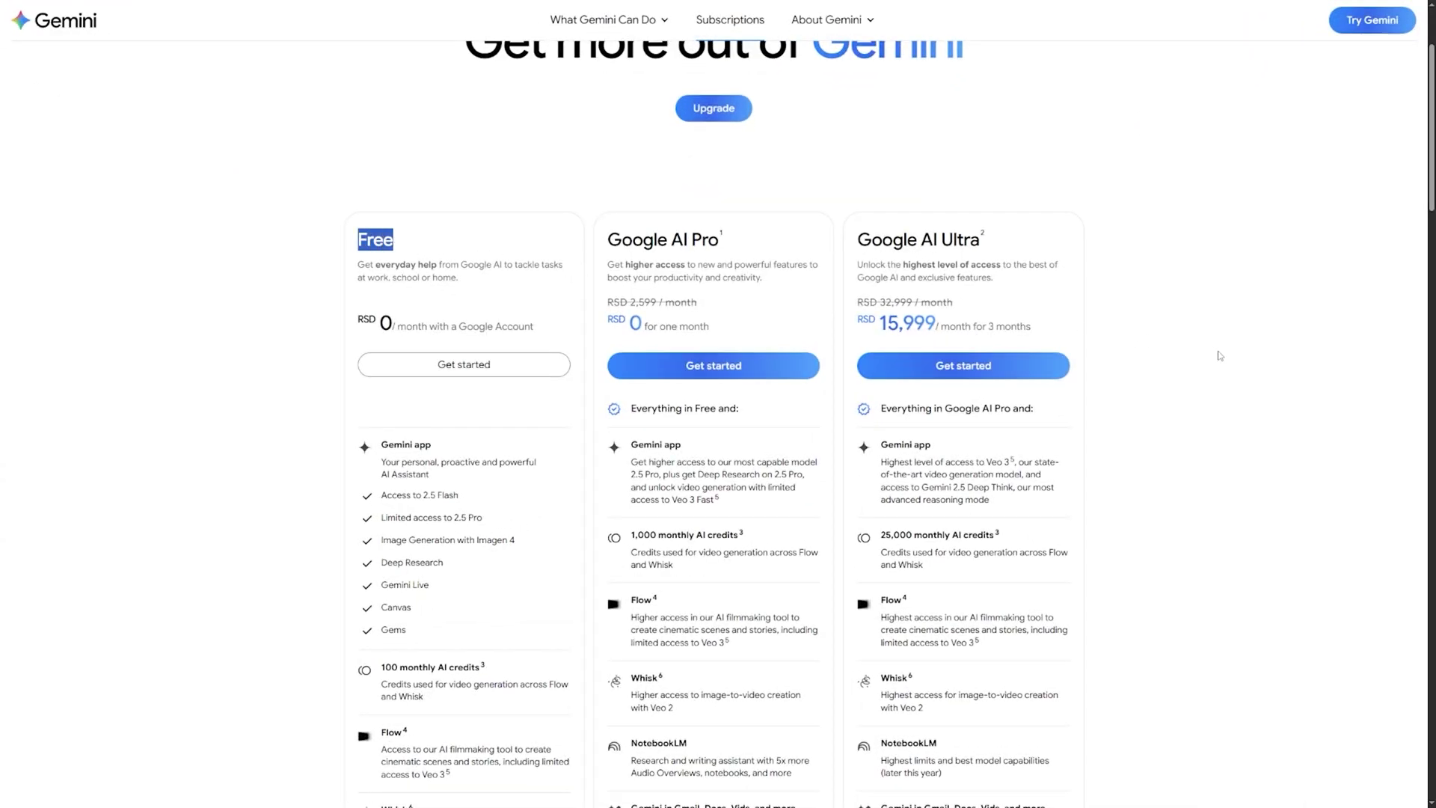
pyautogui.scroll(-1, 1261, 381)
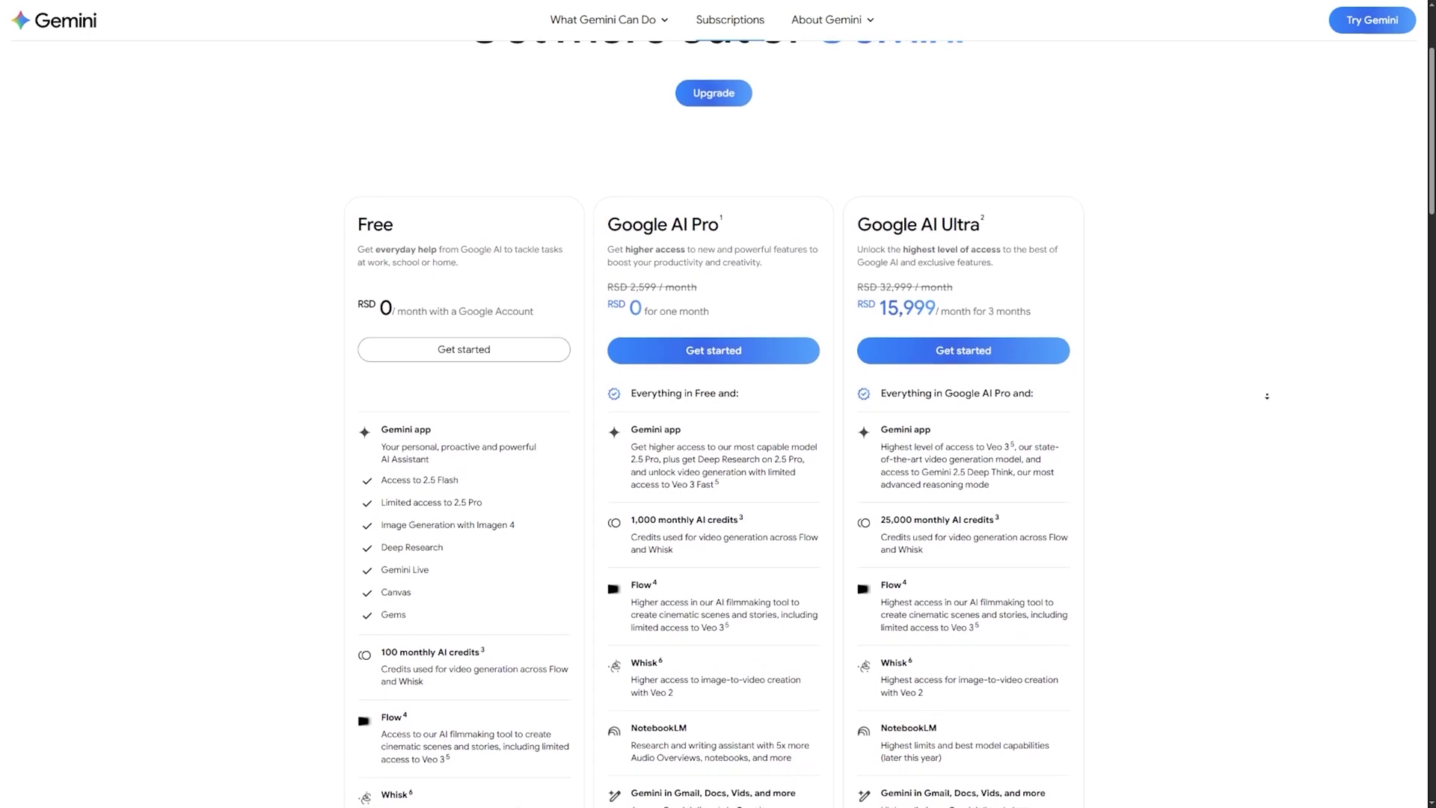
pyautogui.scroll(-1, 1268, 396)
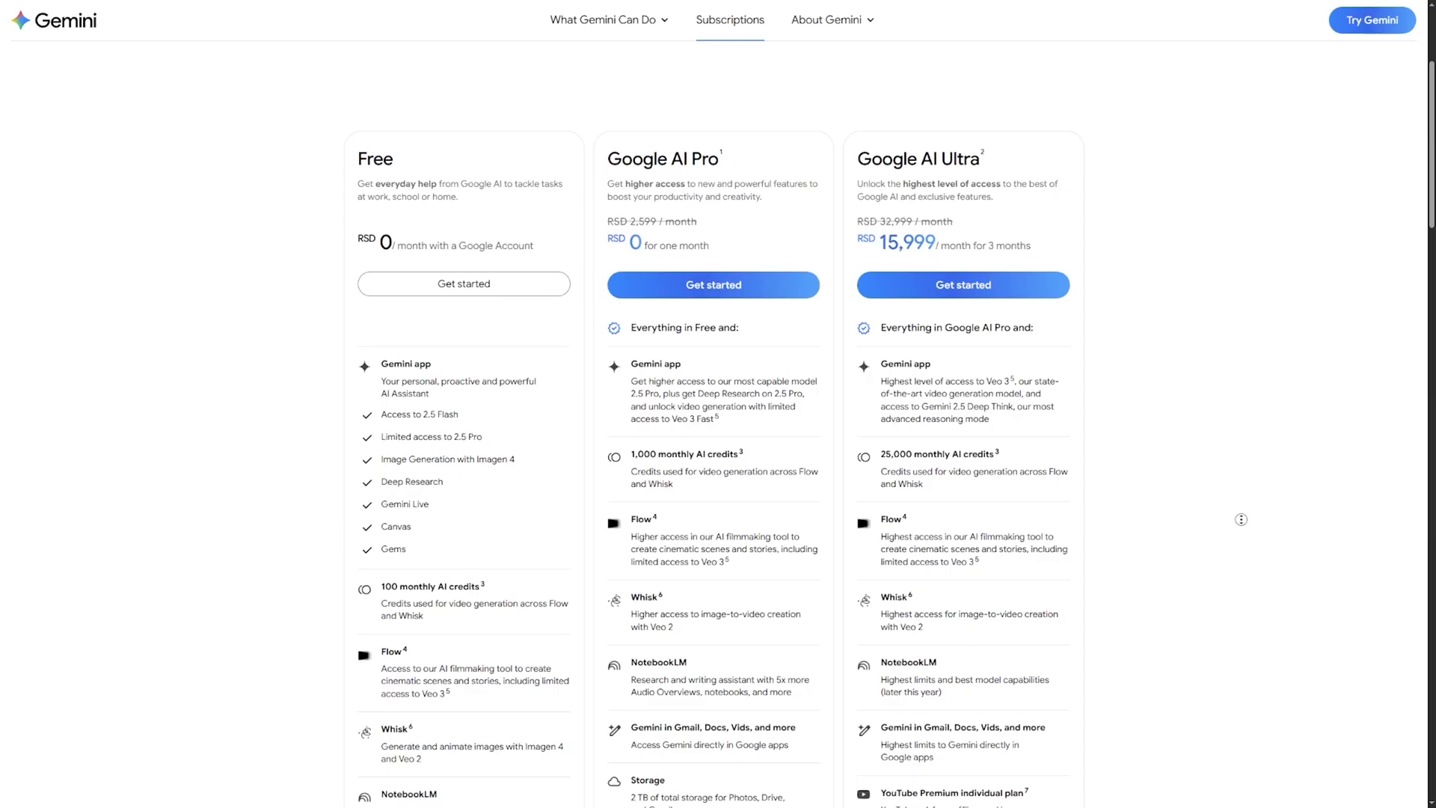
pyautogui.scroll(3, 1241, 519)
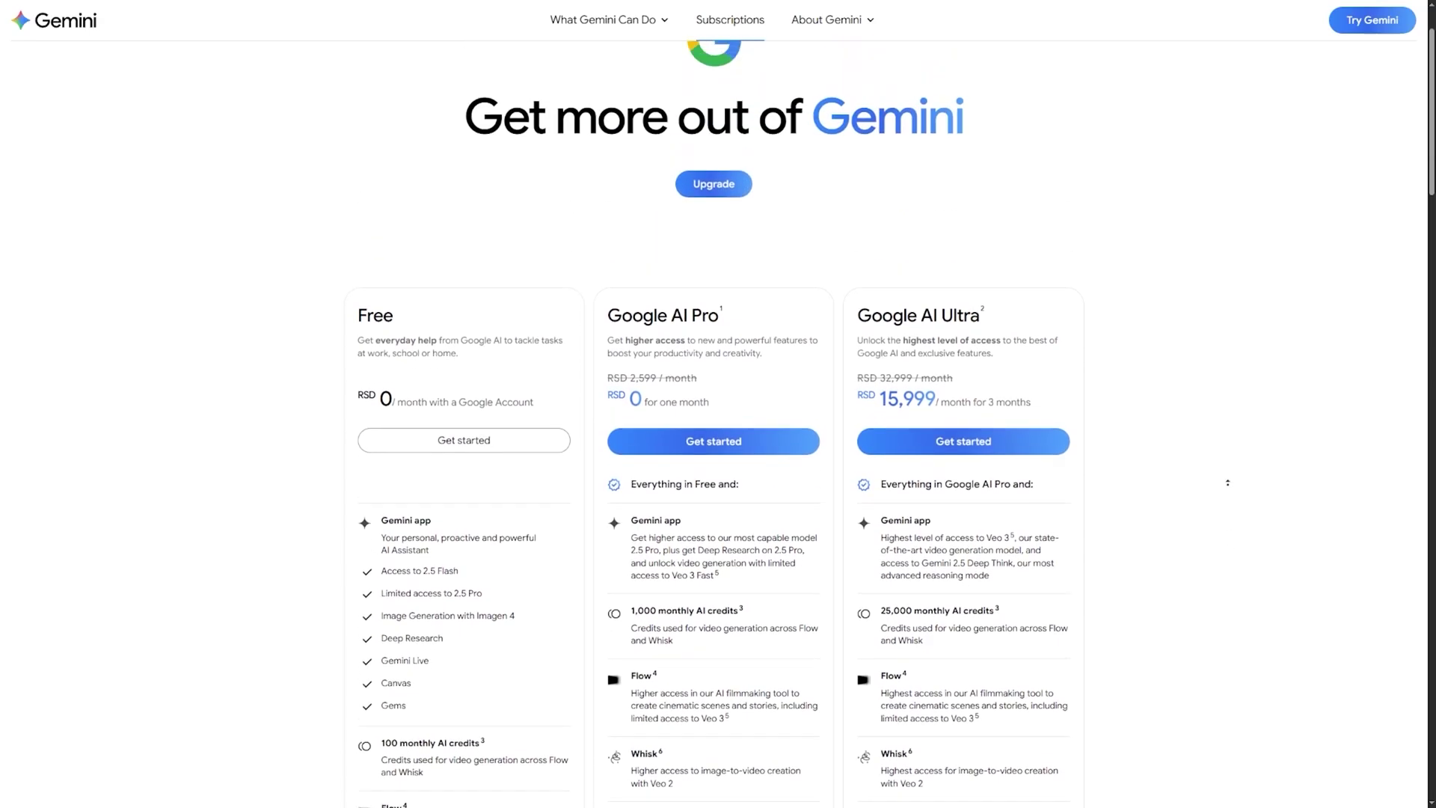
pyautogui.scroll(2, 1228, 482)
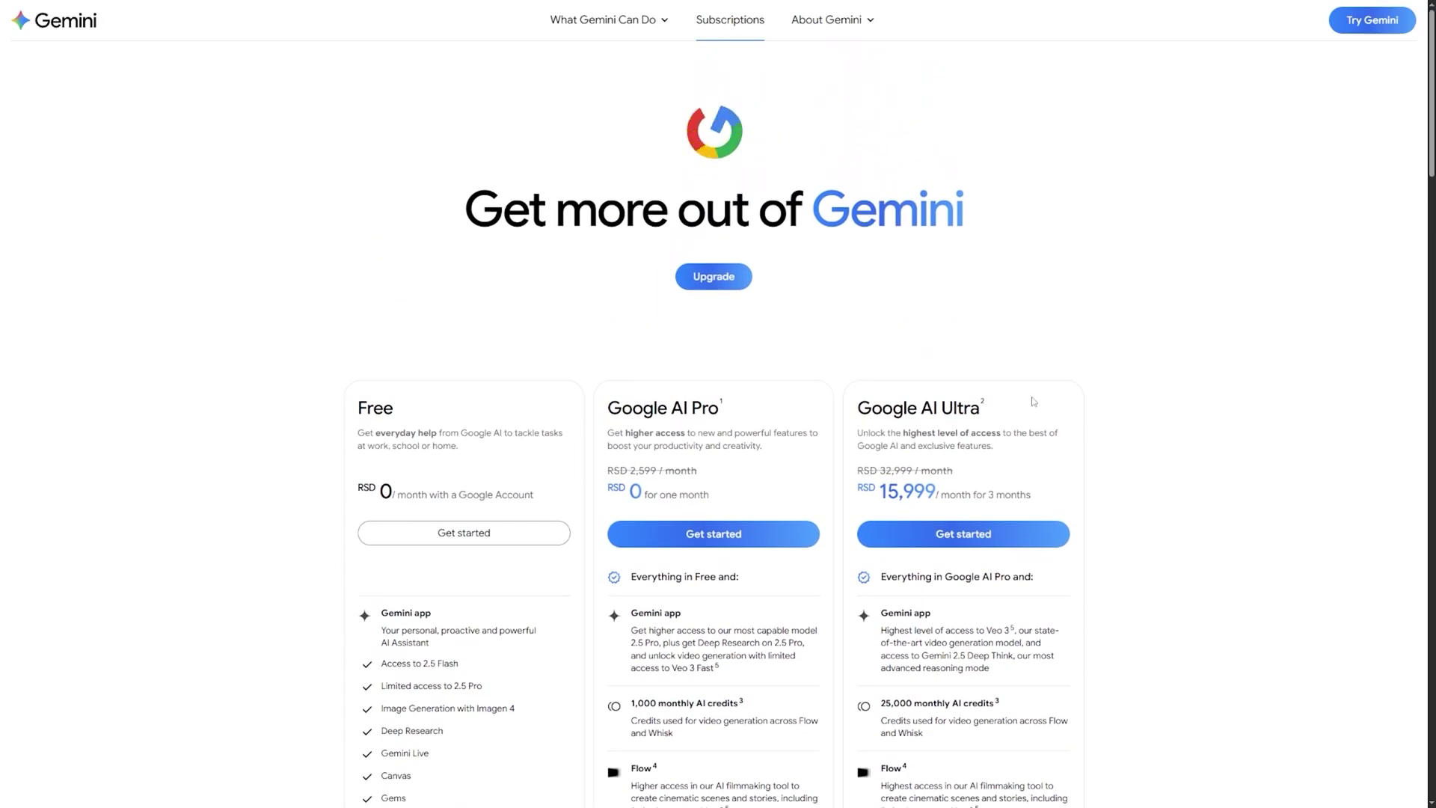